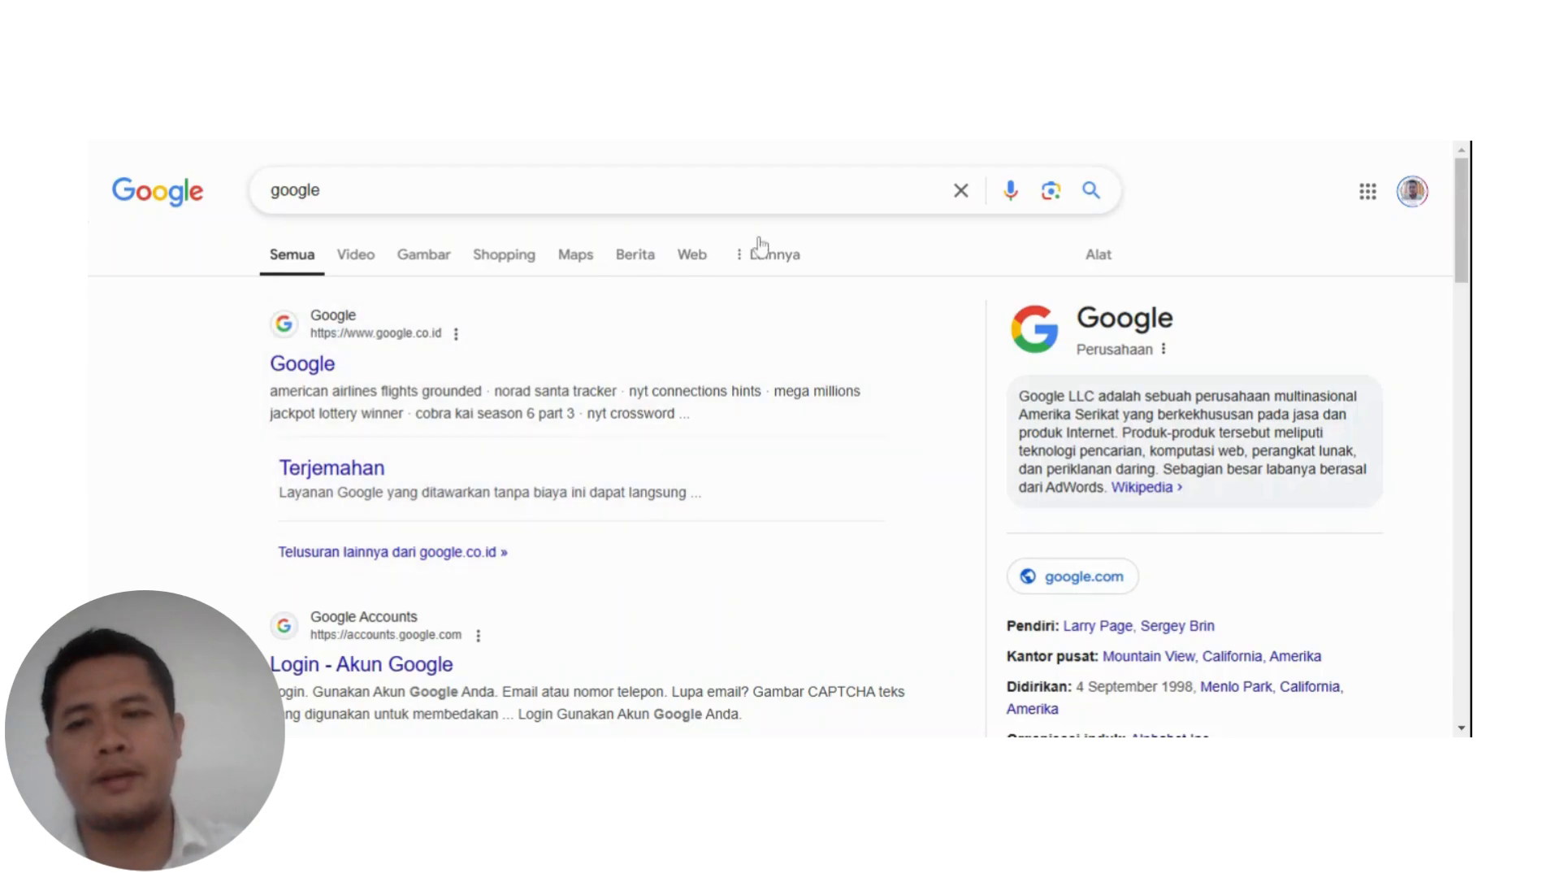
# Search Google for quizizz and open the Quizizz website from the results.
pyautogui.click(961, 190)
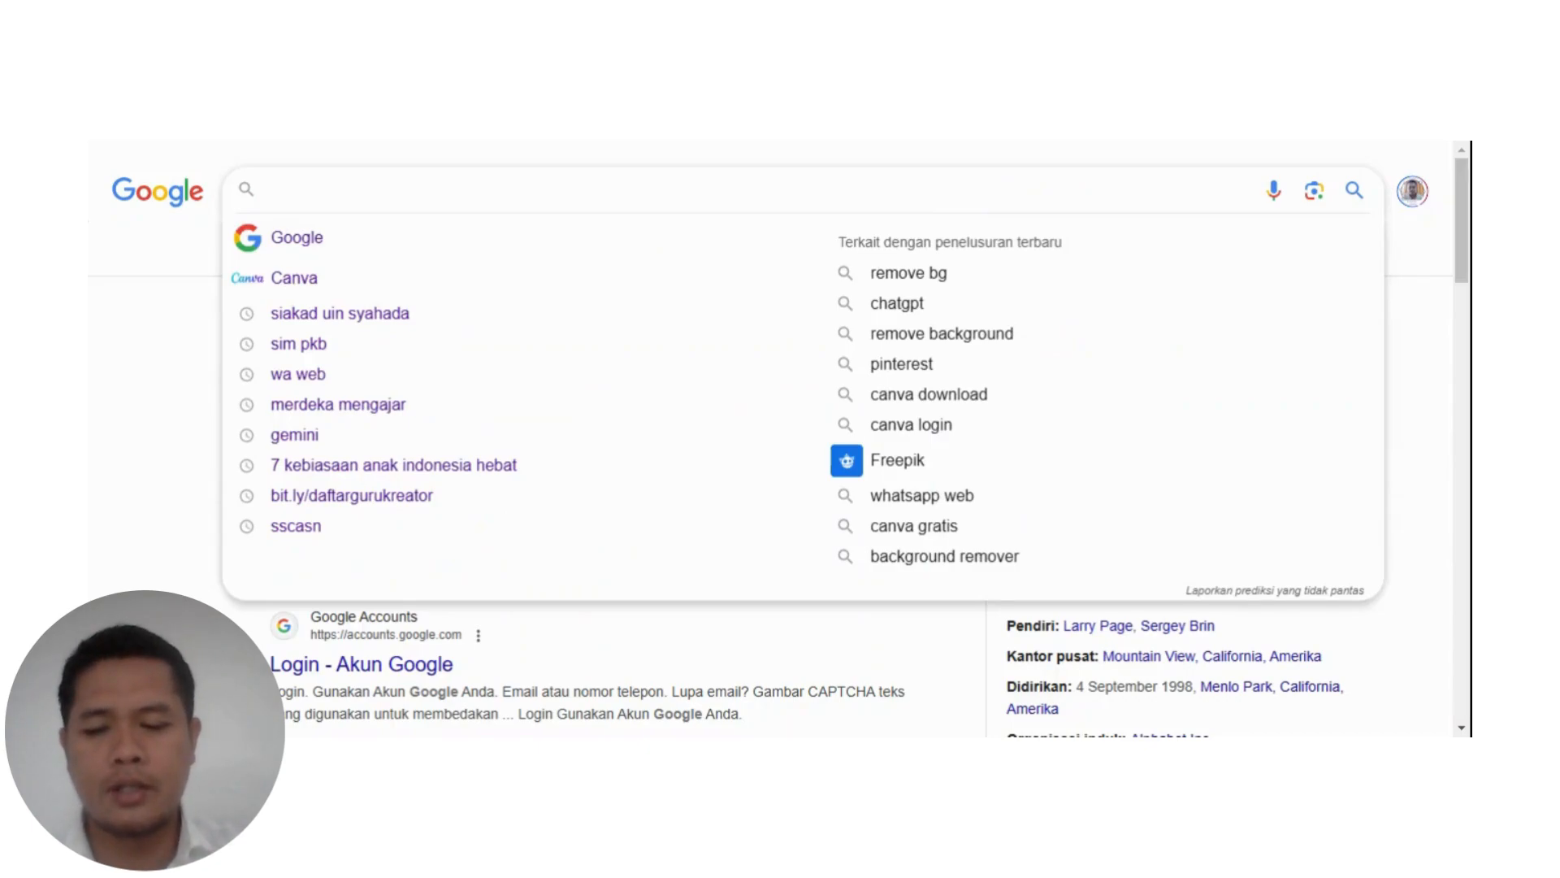
pyautogui.write('qui')
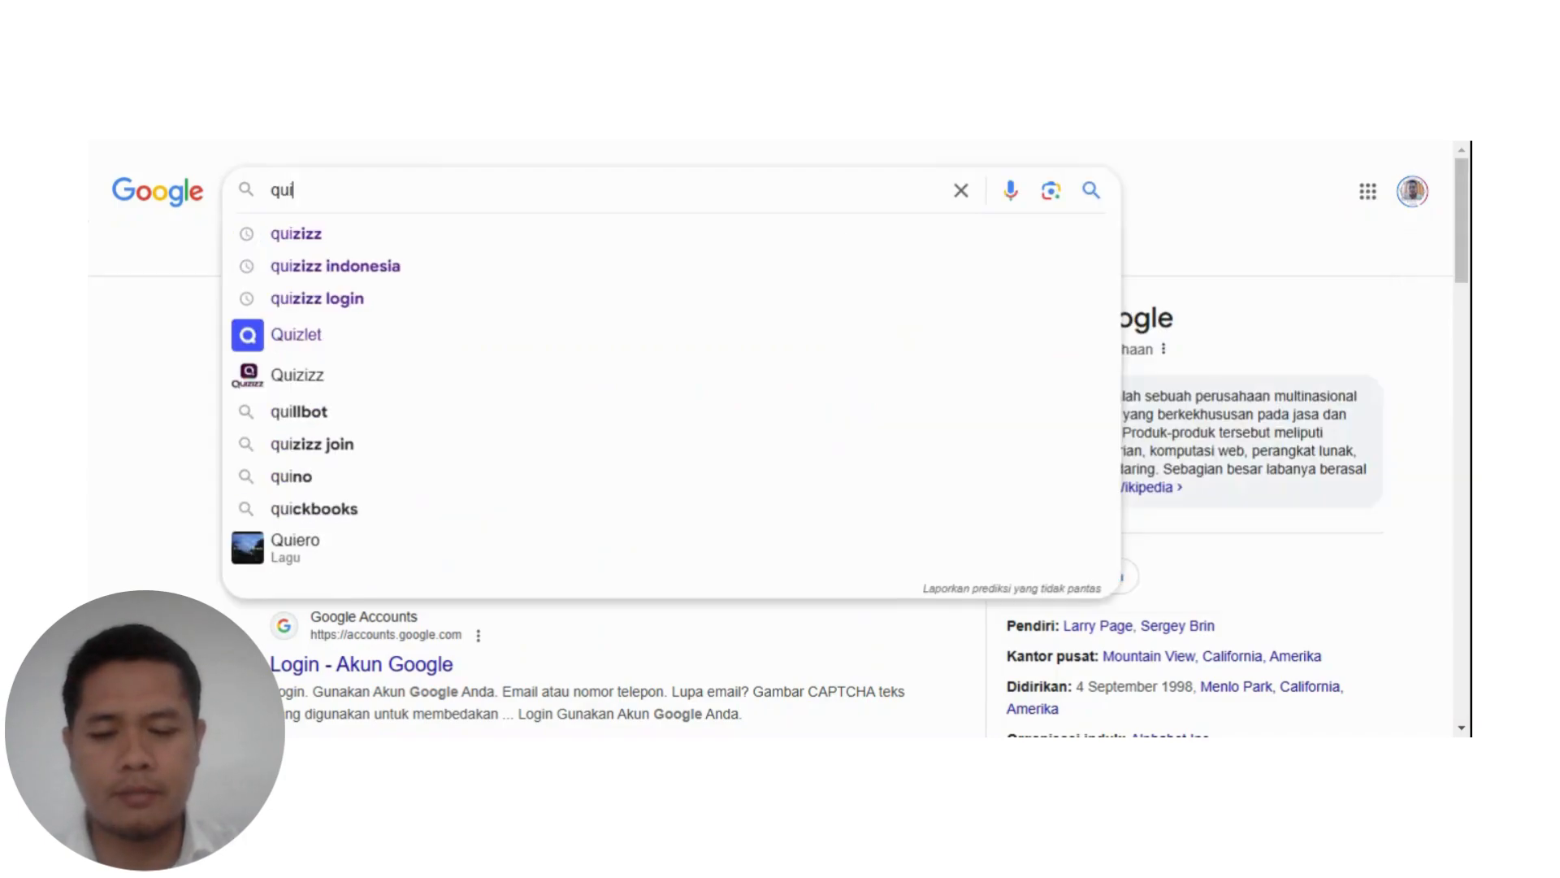
pyautogui.click(331, 238)
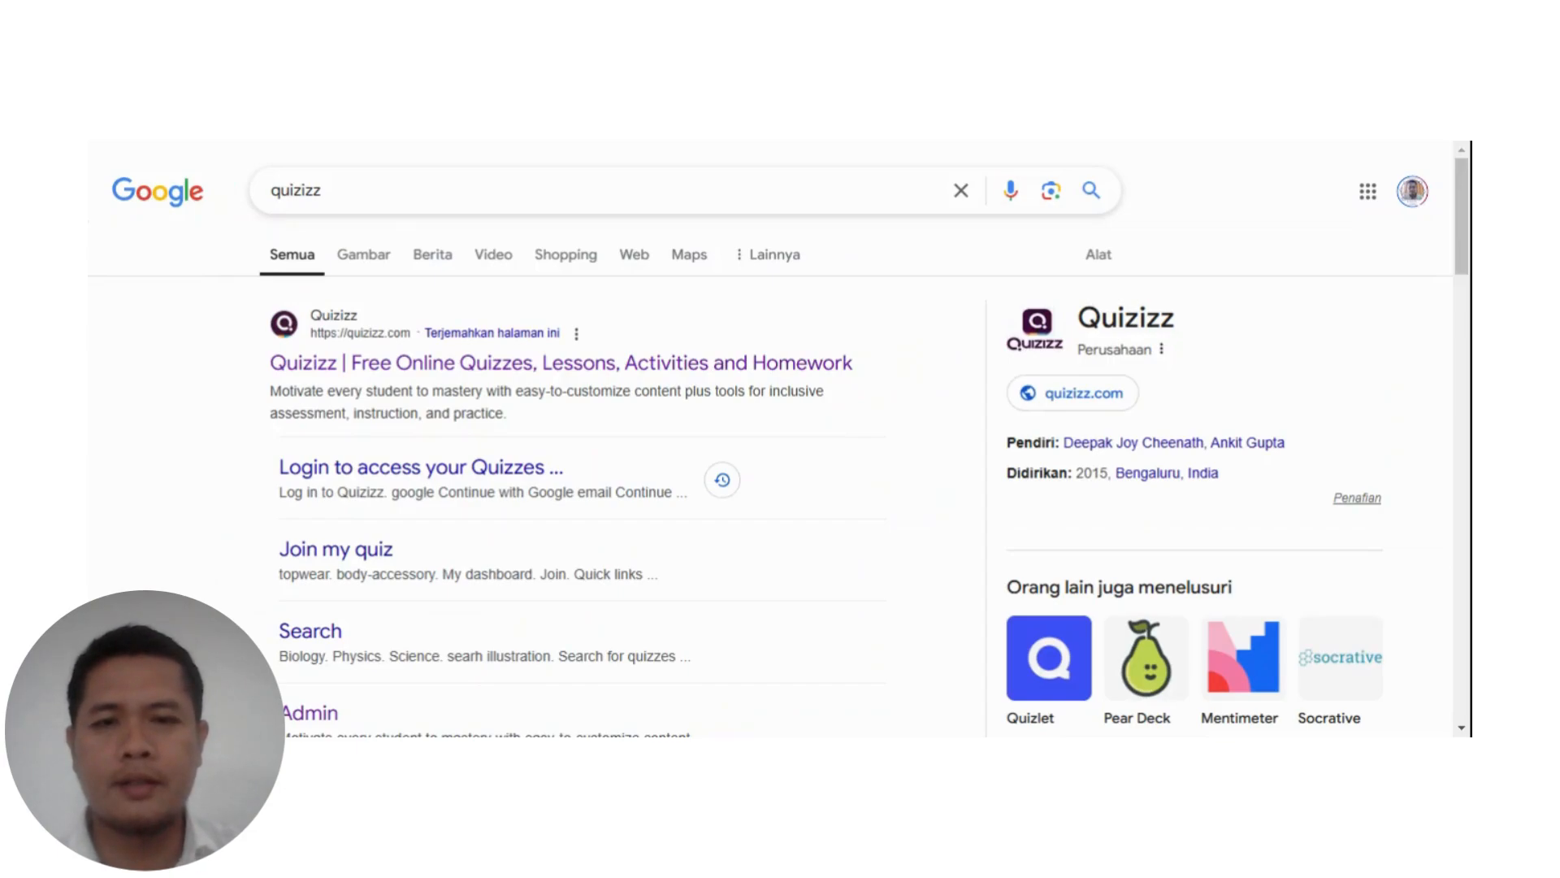
pyautogui.click(510, 375)
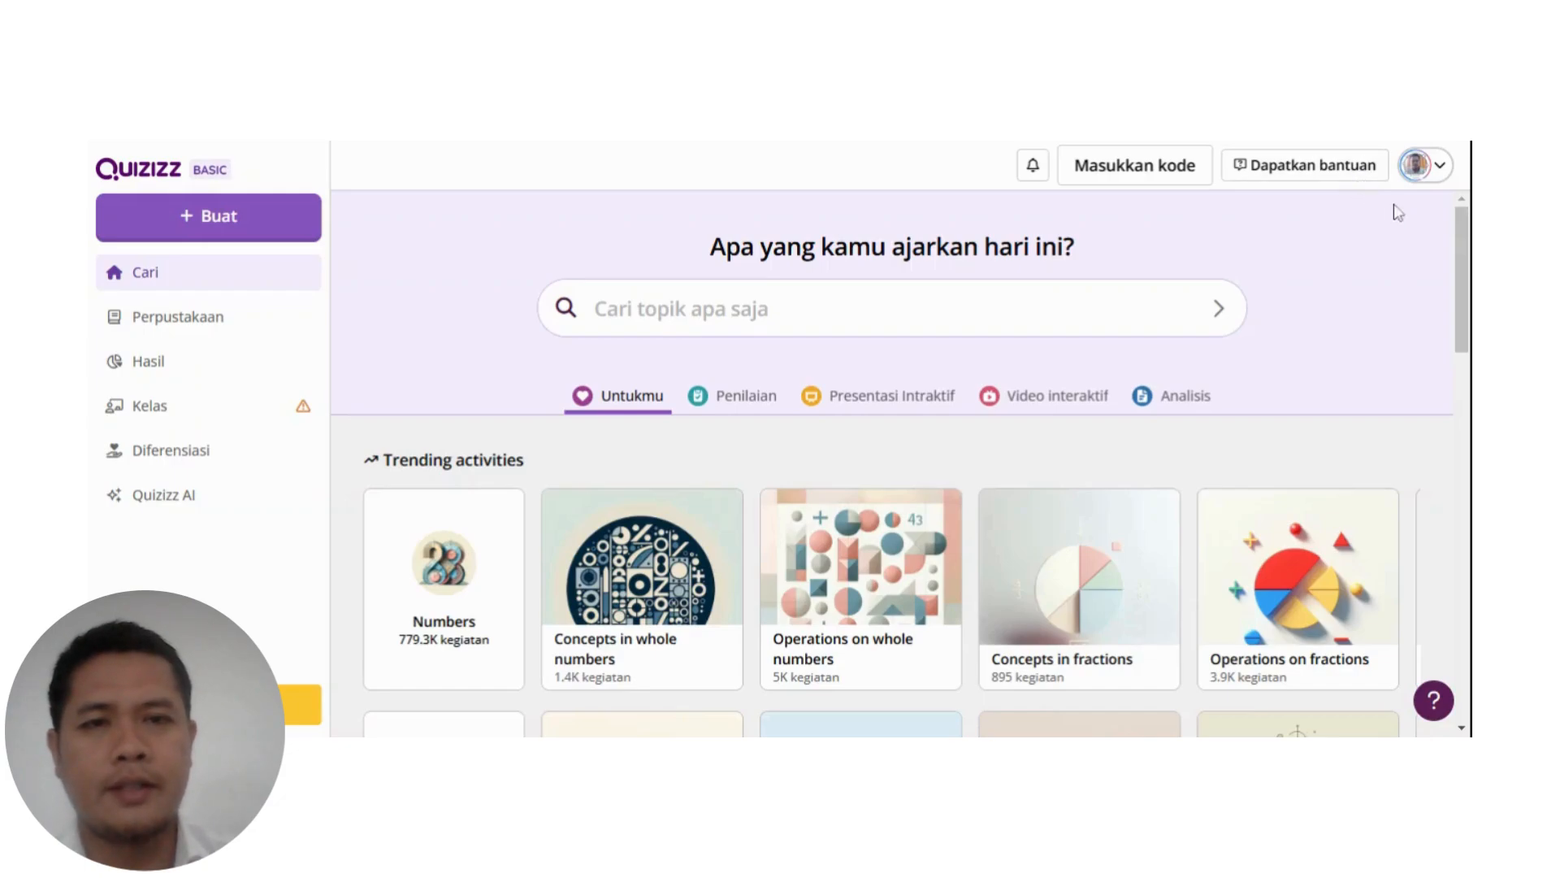
# Check the signed-in account's profile options and close them.
pyautogui.click(1418, 172)
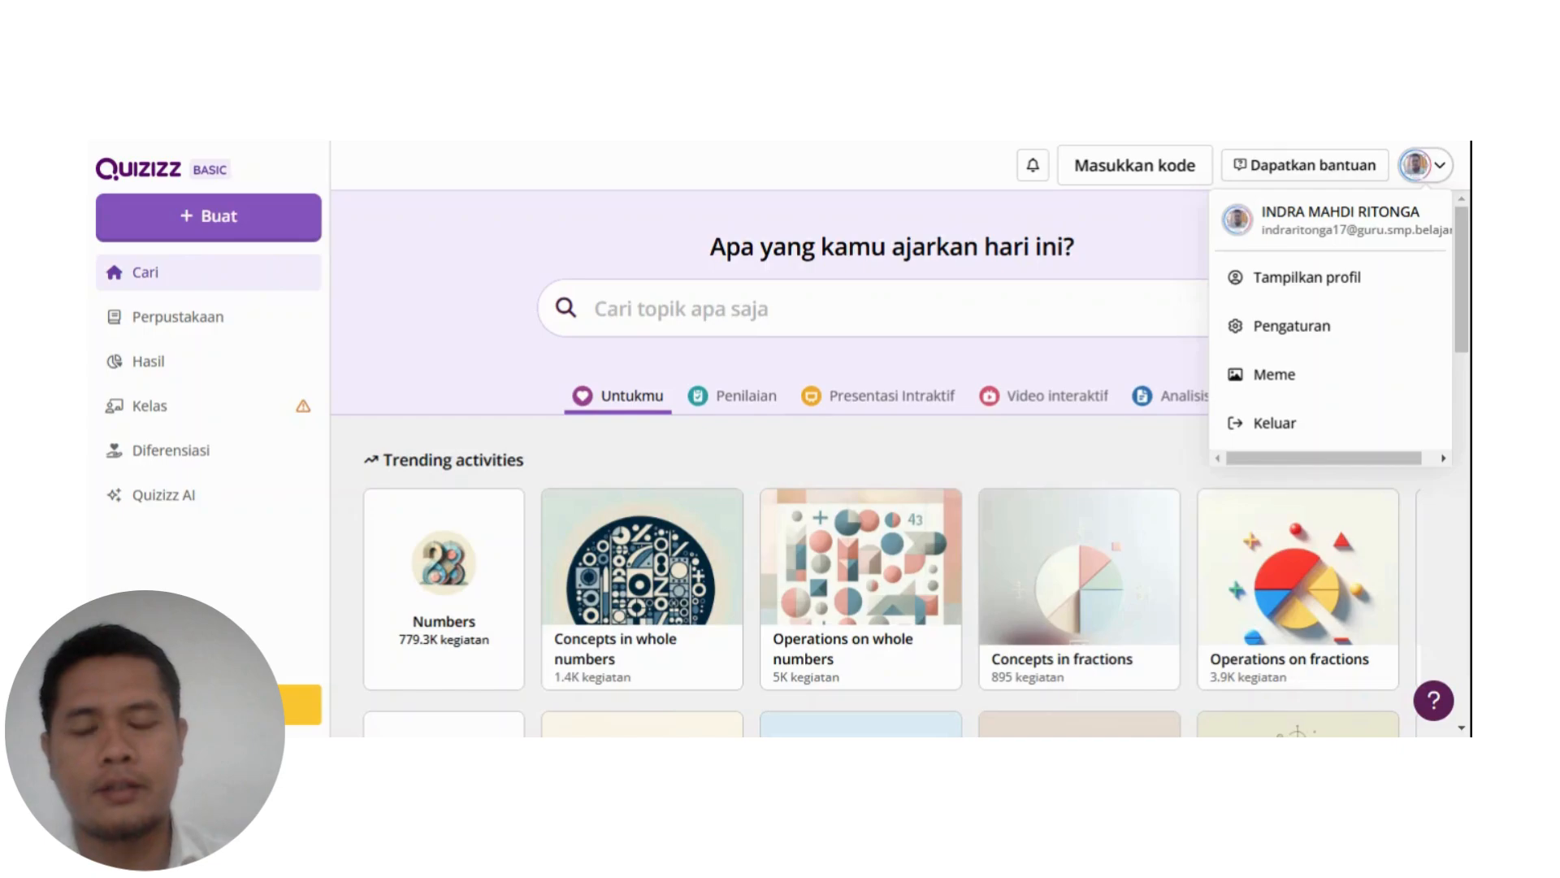
pyautogui.click(591, 239)
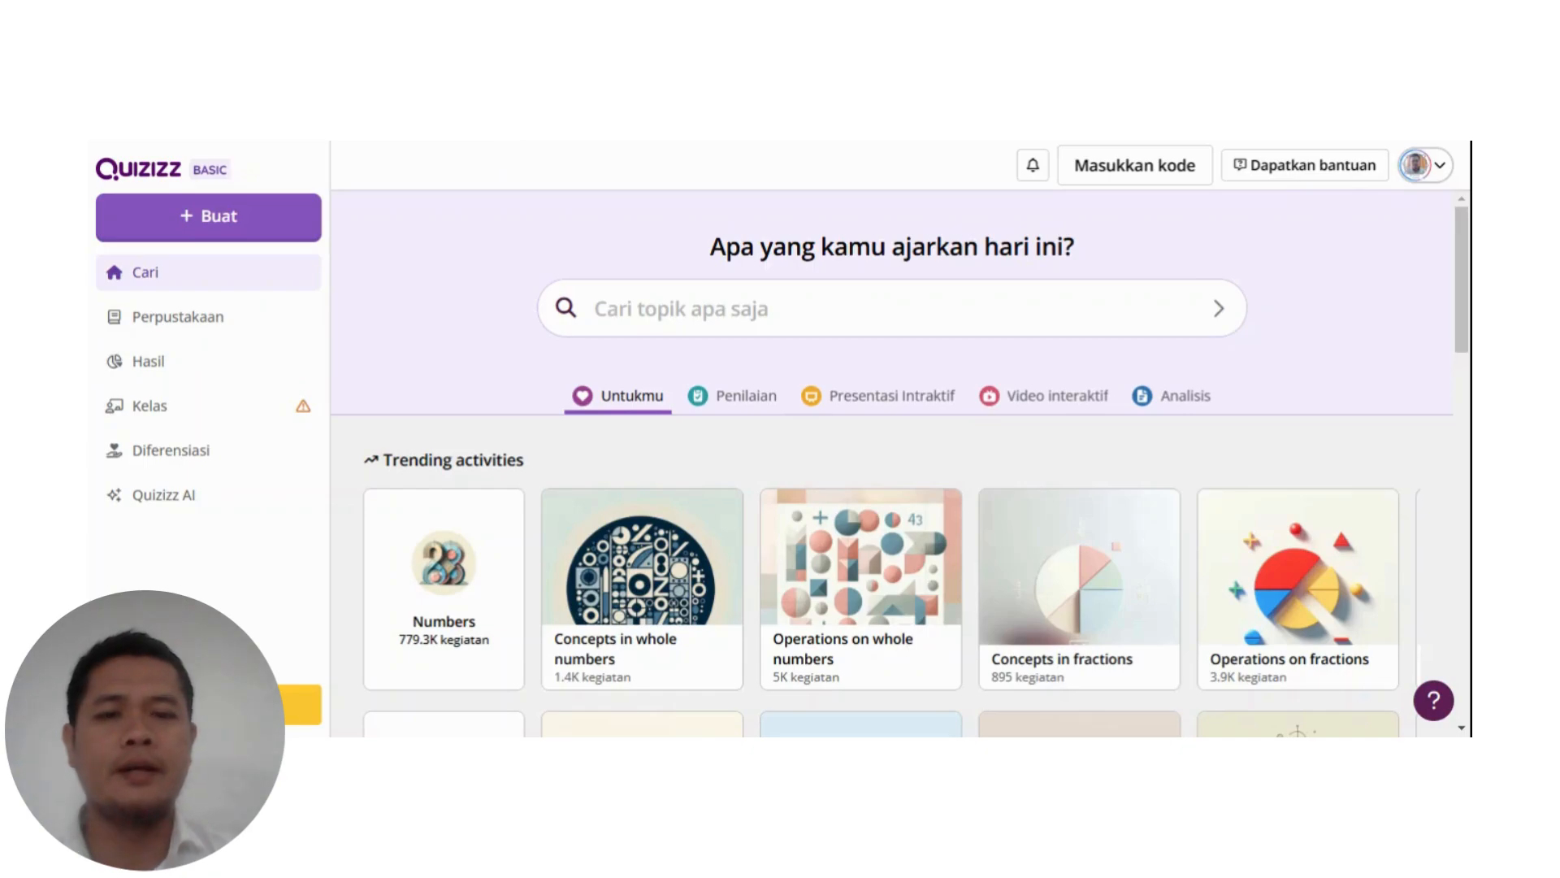
# Create a new Penilaian activity from scratch (Buat dari awal) and add a Pilihan ganda question.
pyautogui.click(214, 219)
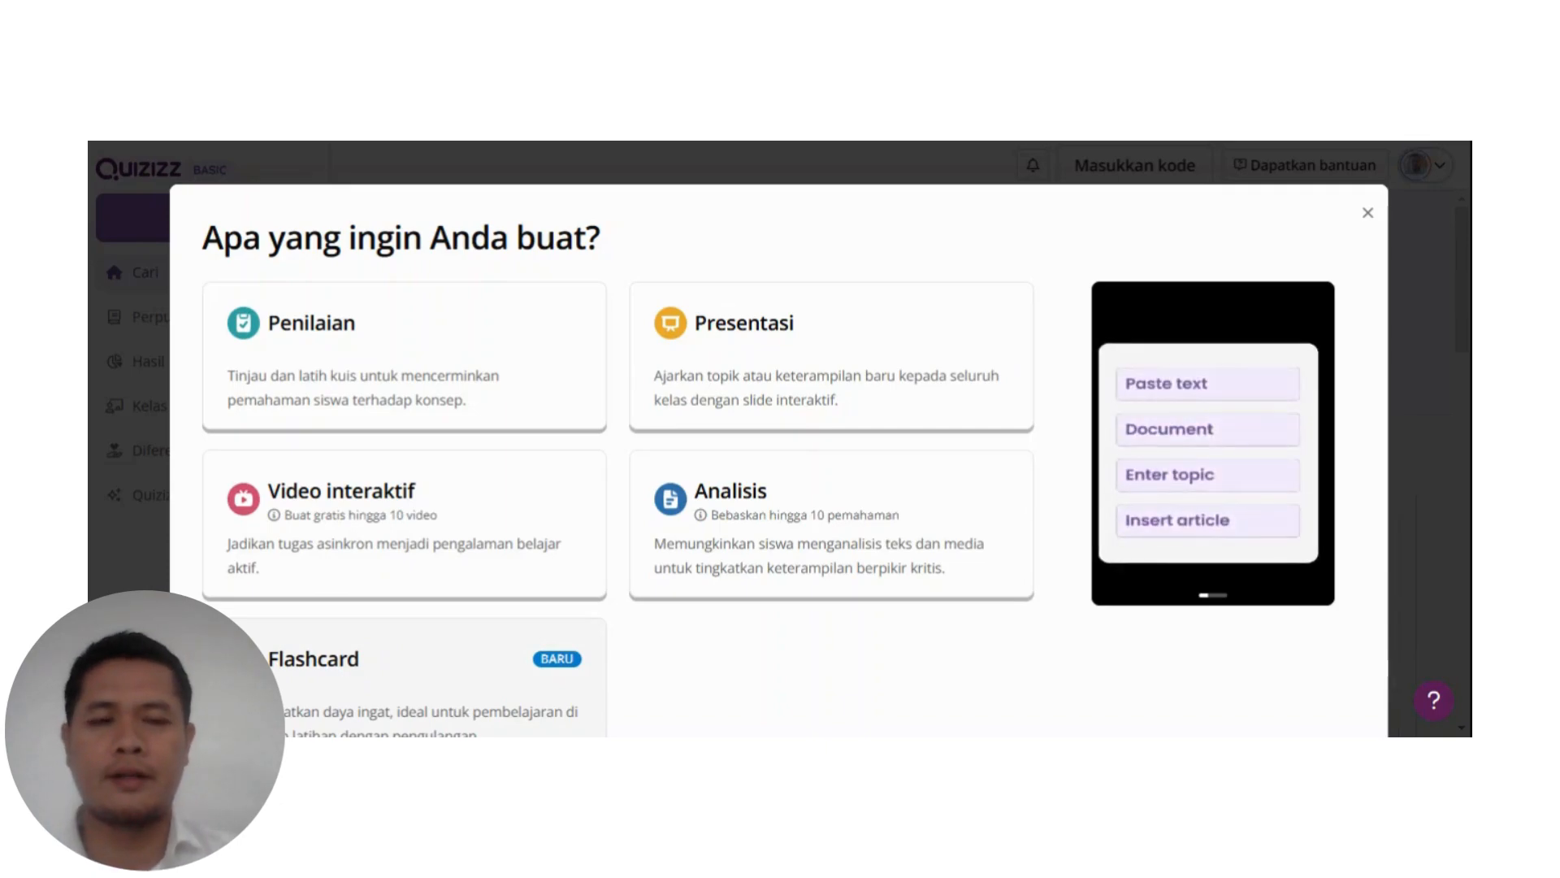
pyautogui.click(331, 342)
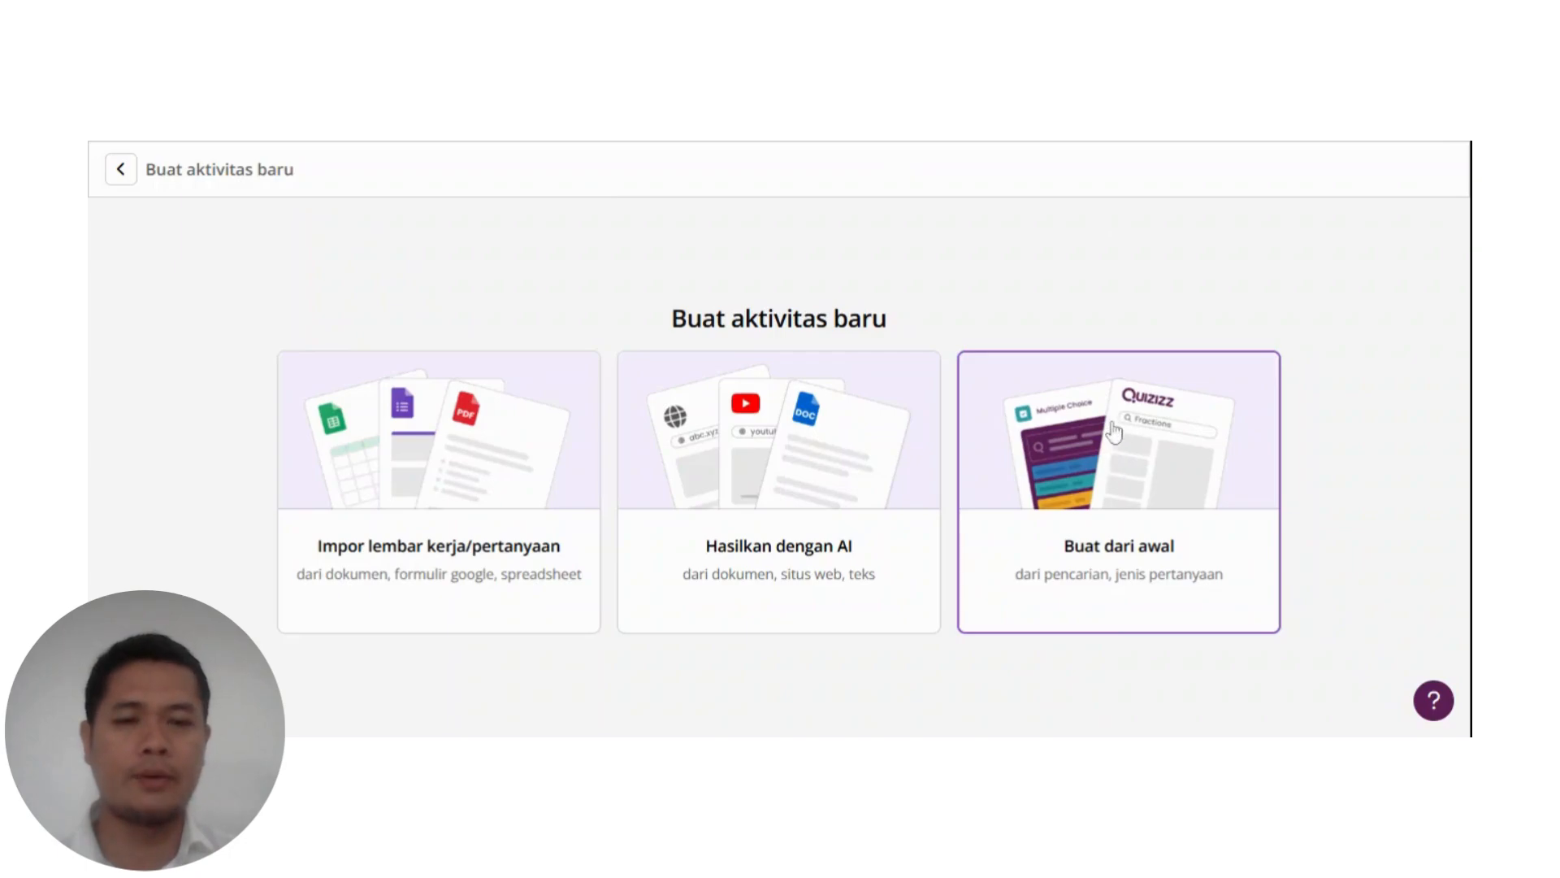
pyautogui.click(1029, 476)
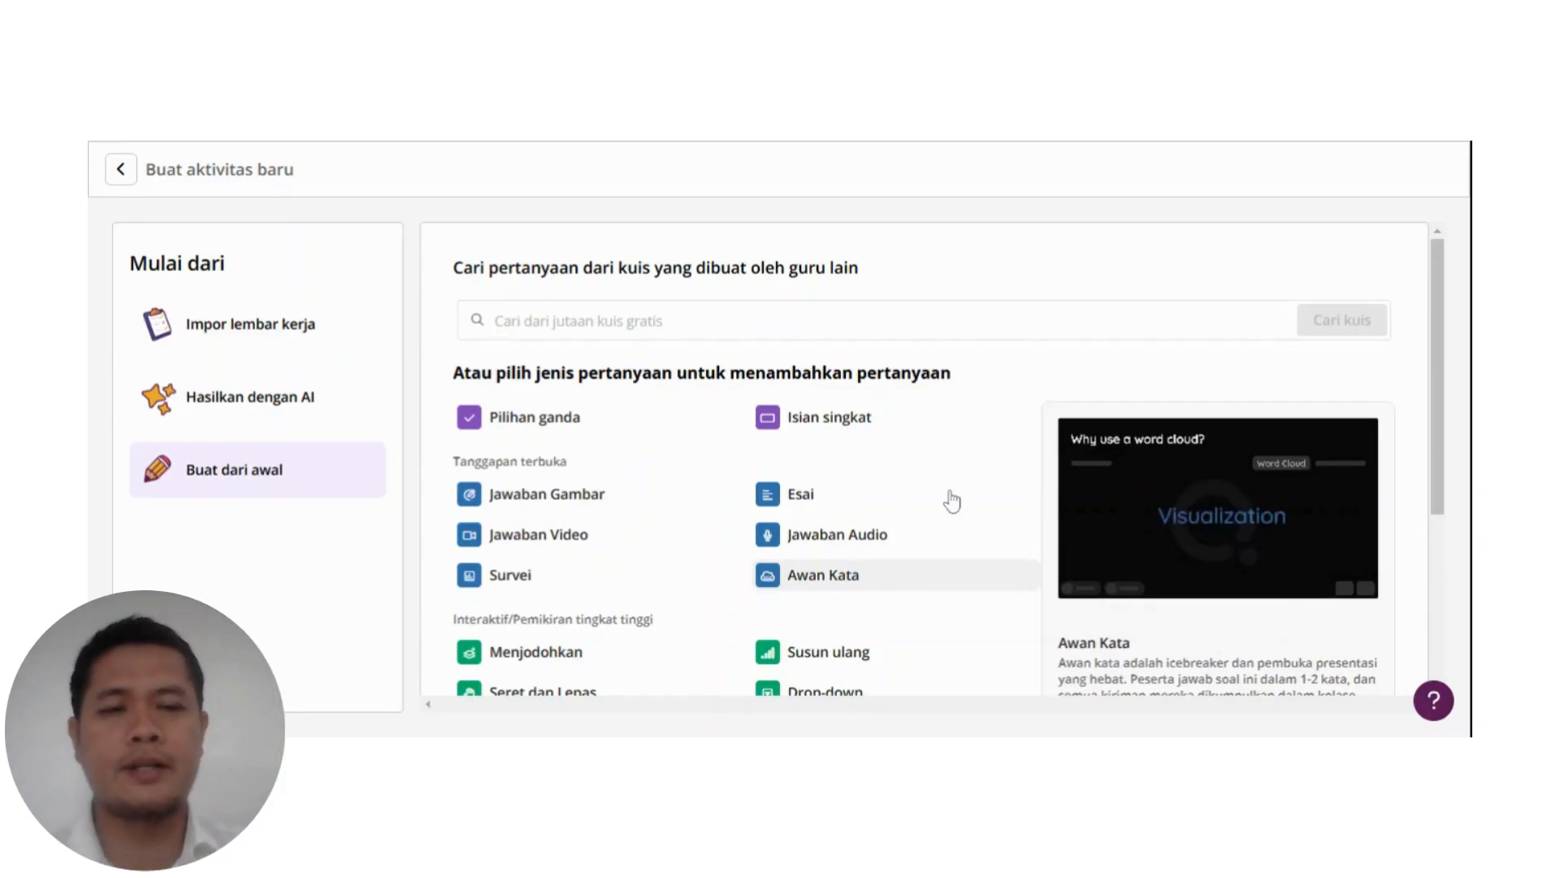
pyautogui.moveTo(1429, 388); pyautogui.dragTo(1436, 514)
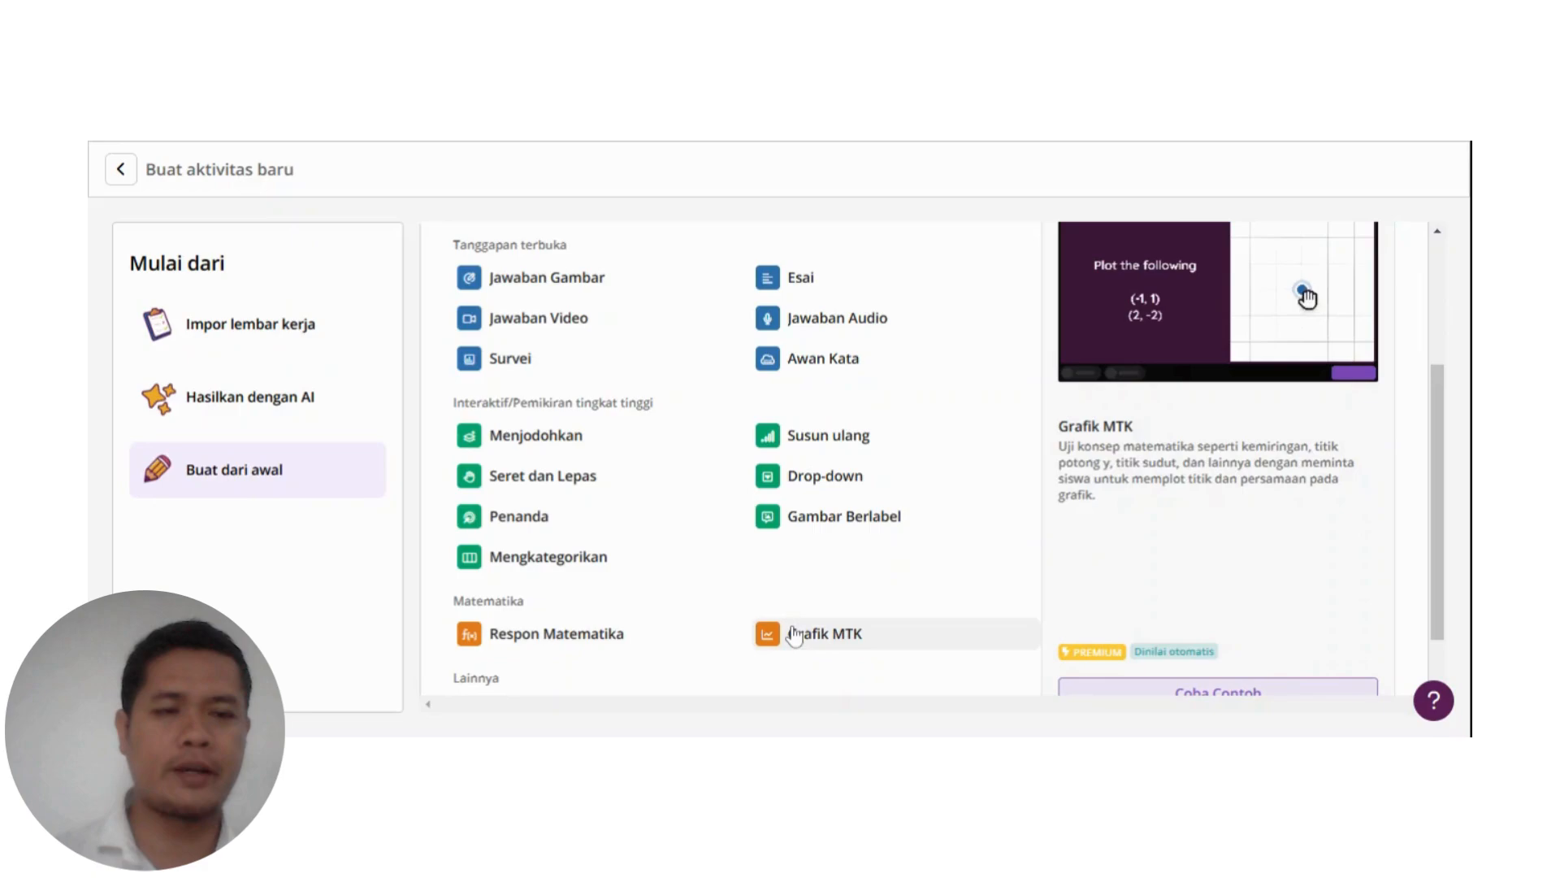
pyautogui.moveTo(1438, 497); pyautogui.dragTo(1442, 357)
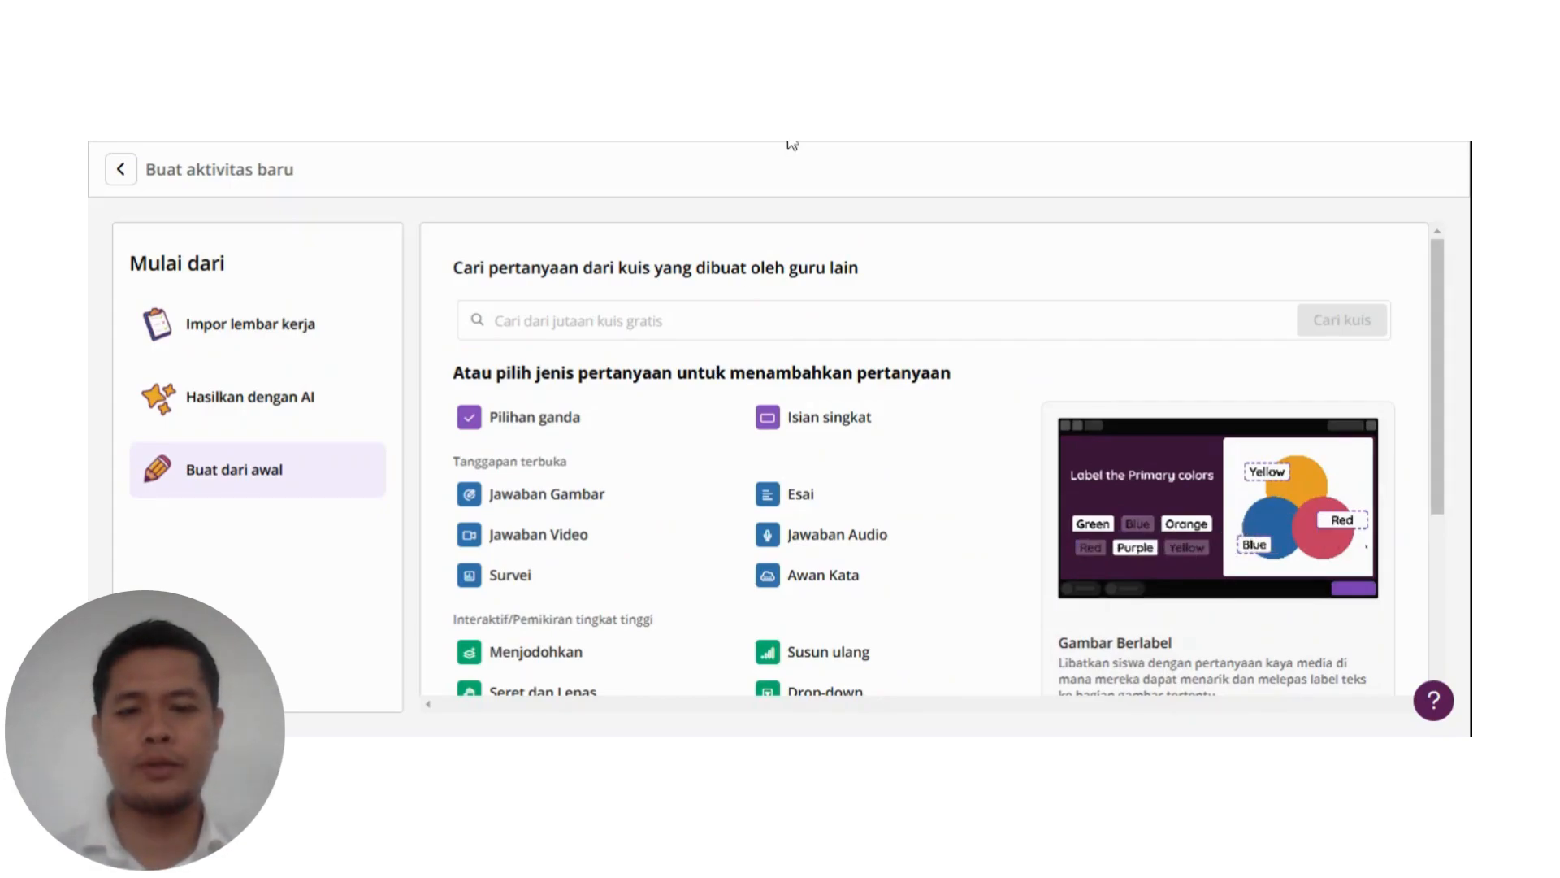
pyautogui.click(508, 421)
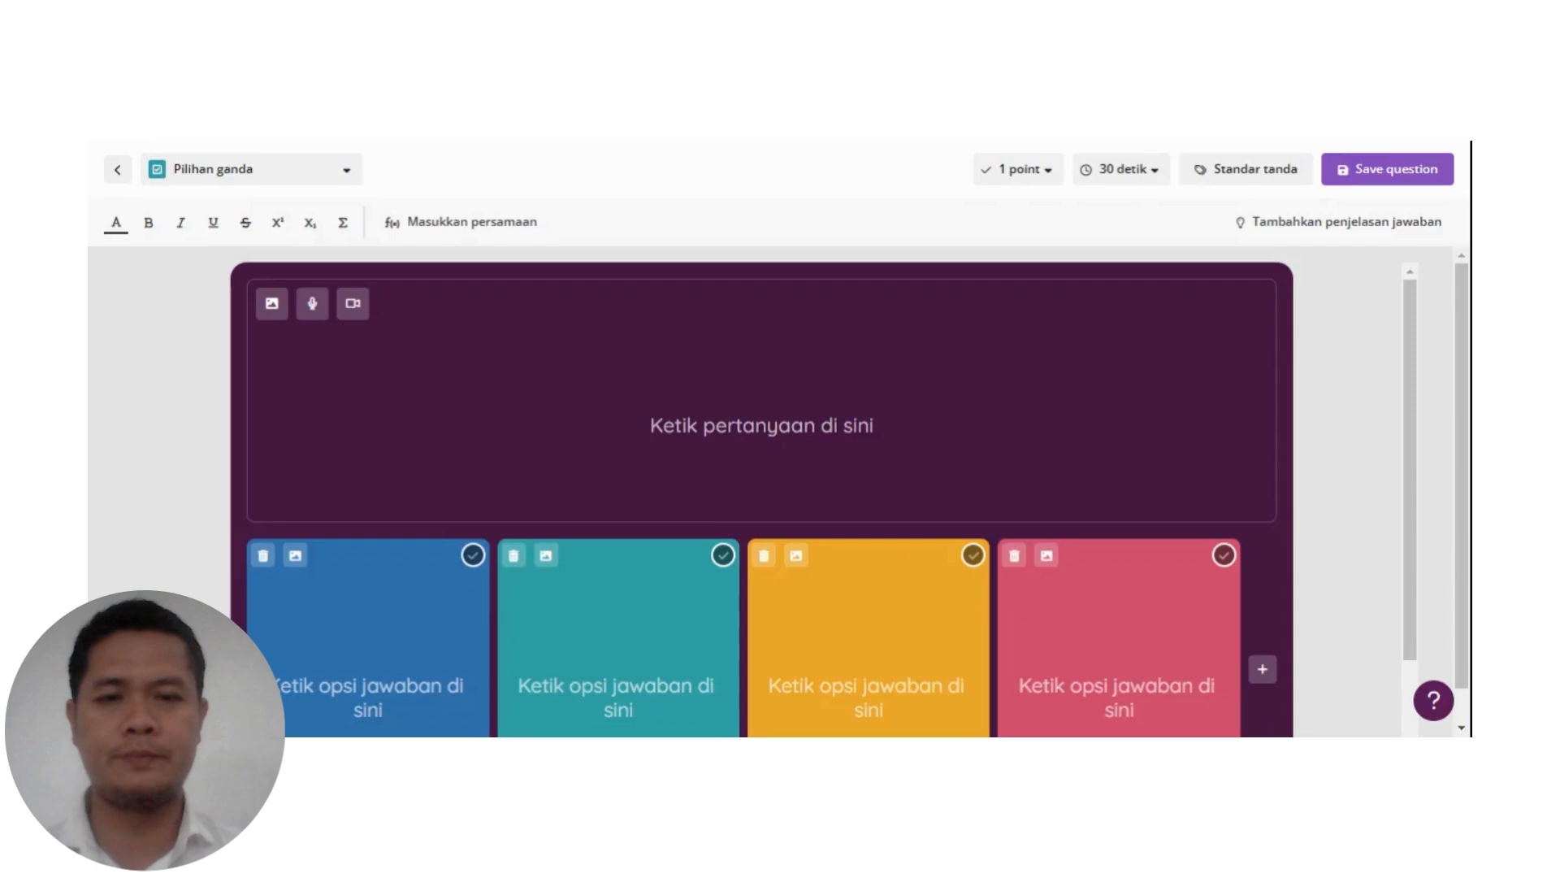
# Enter the question text "Tahun berapakah Asean Games dilaksanakan di Indonesia?".
pyautogui.click(762, 425)
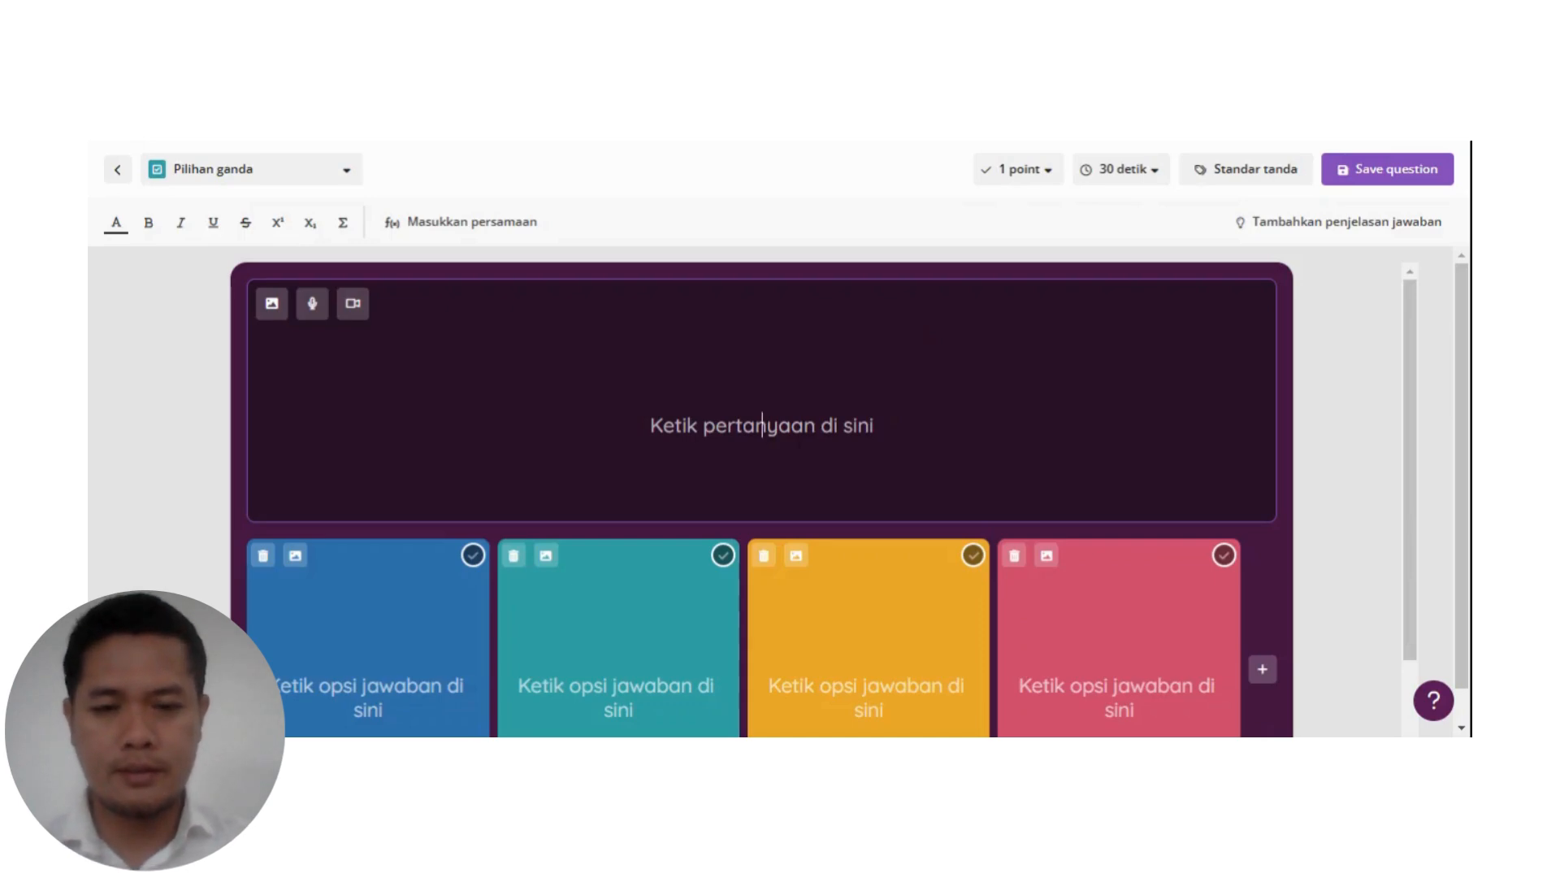
pyautogui.write('Tahun ber')
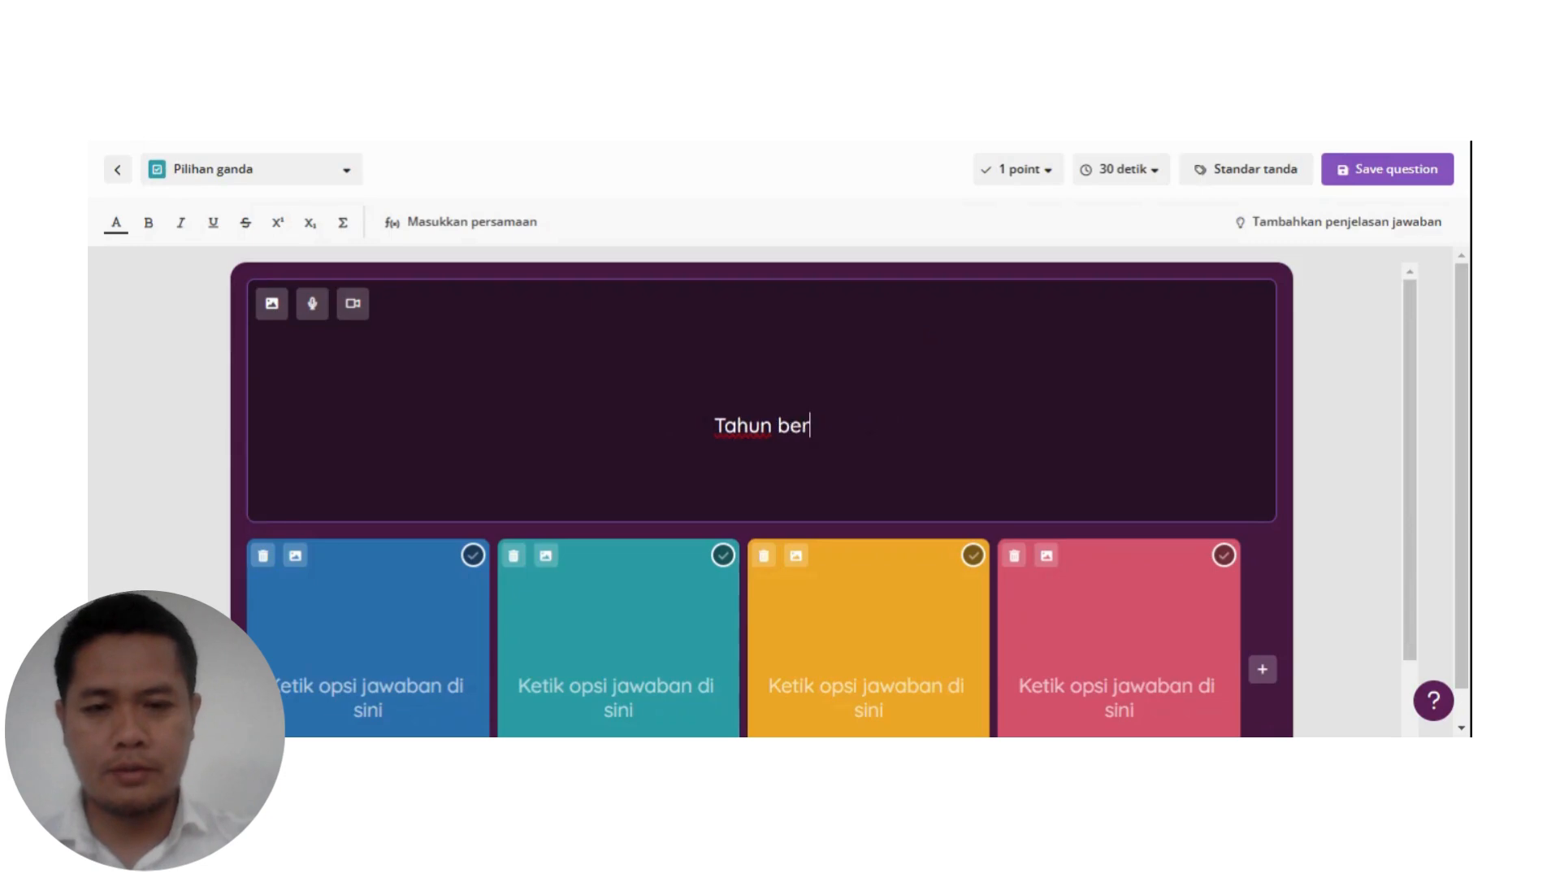
pyautogui.write('apakah')
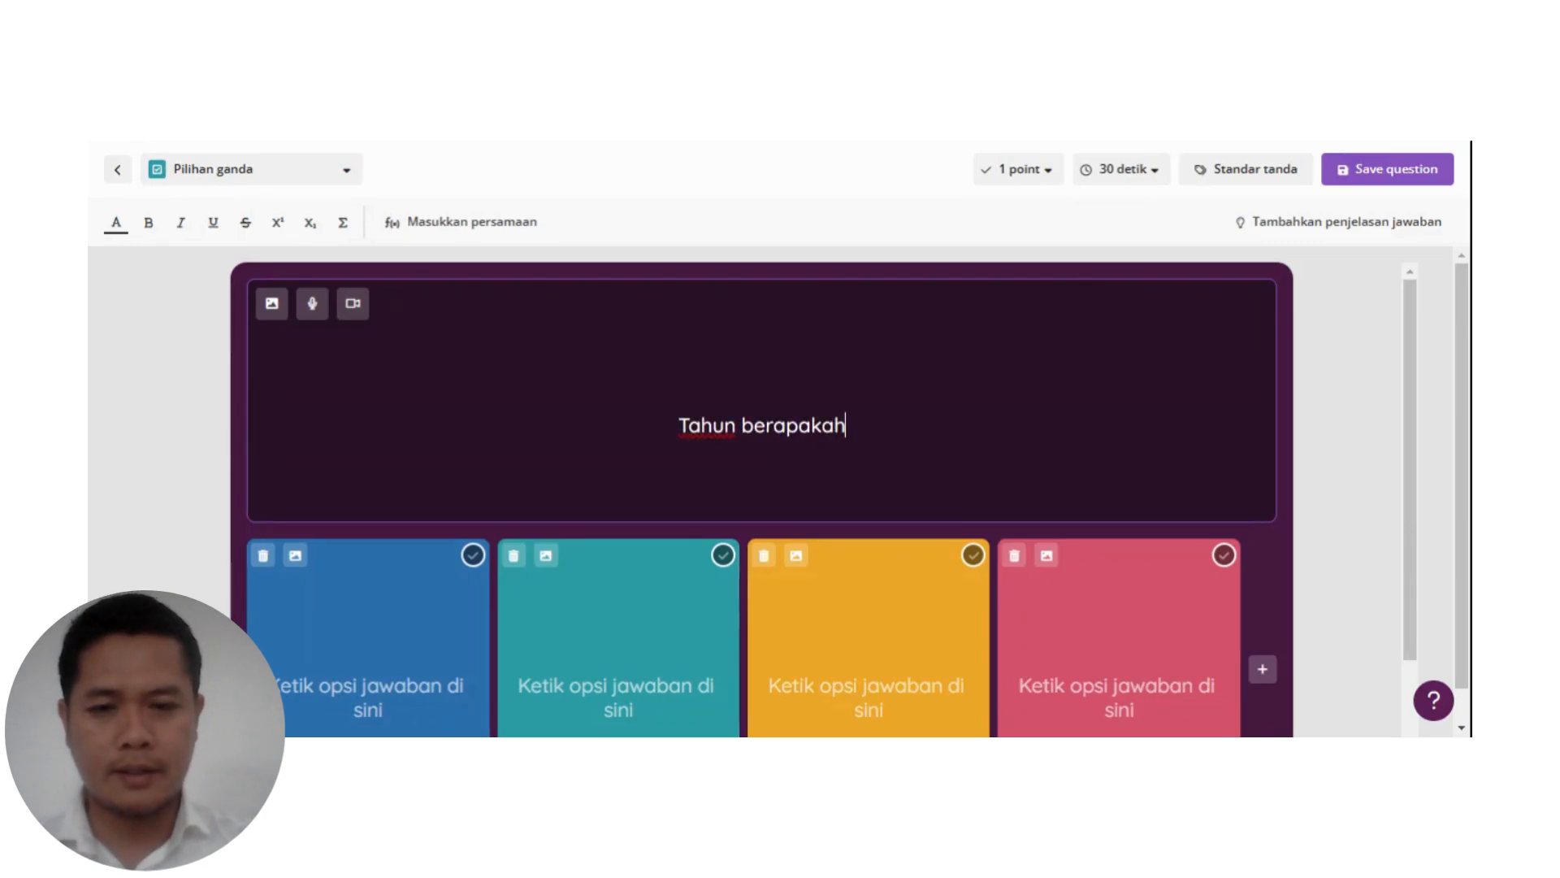
pyautogui.write(' Asean')
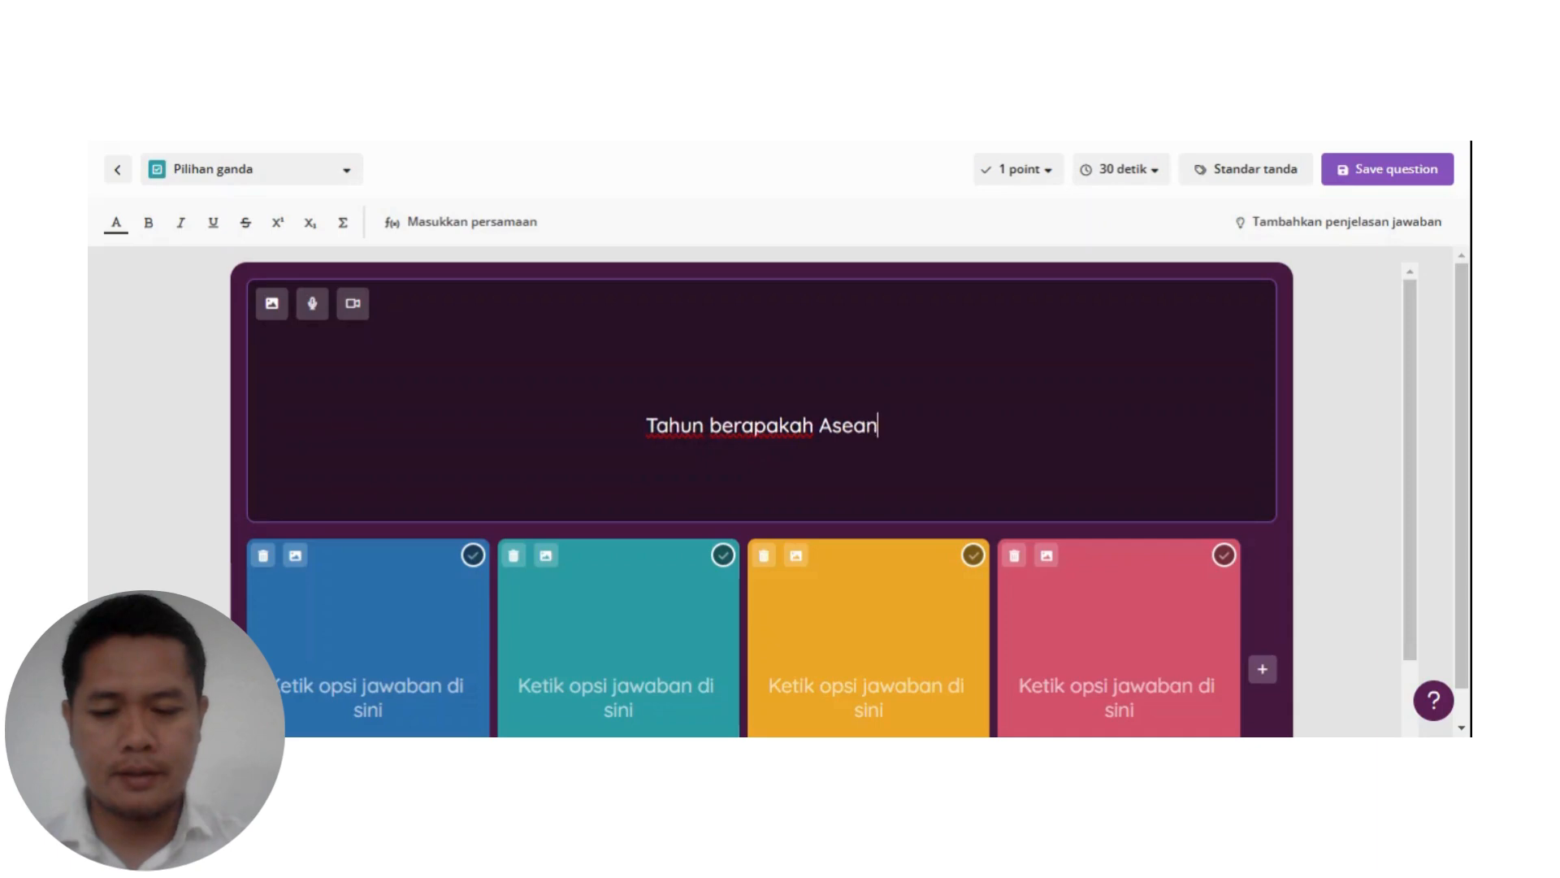
pyautogui.write(' Games')
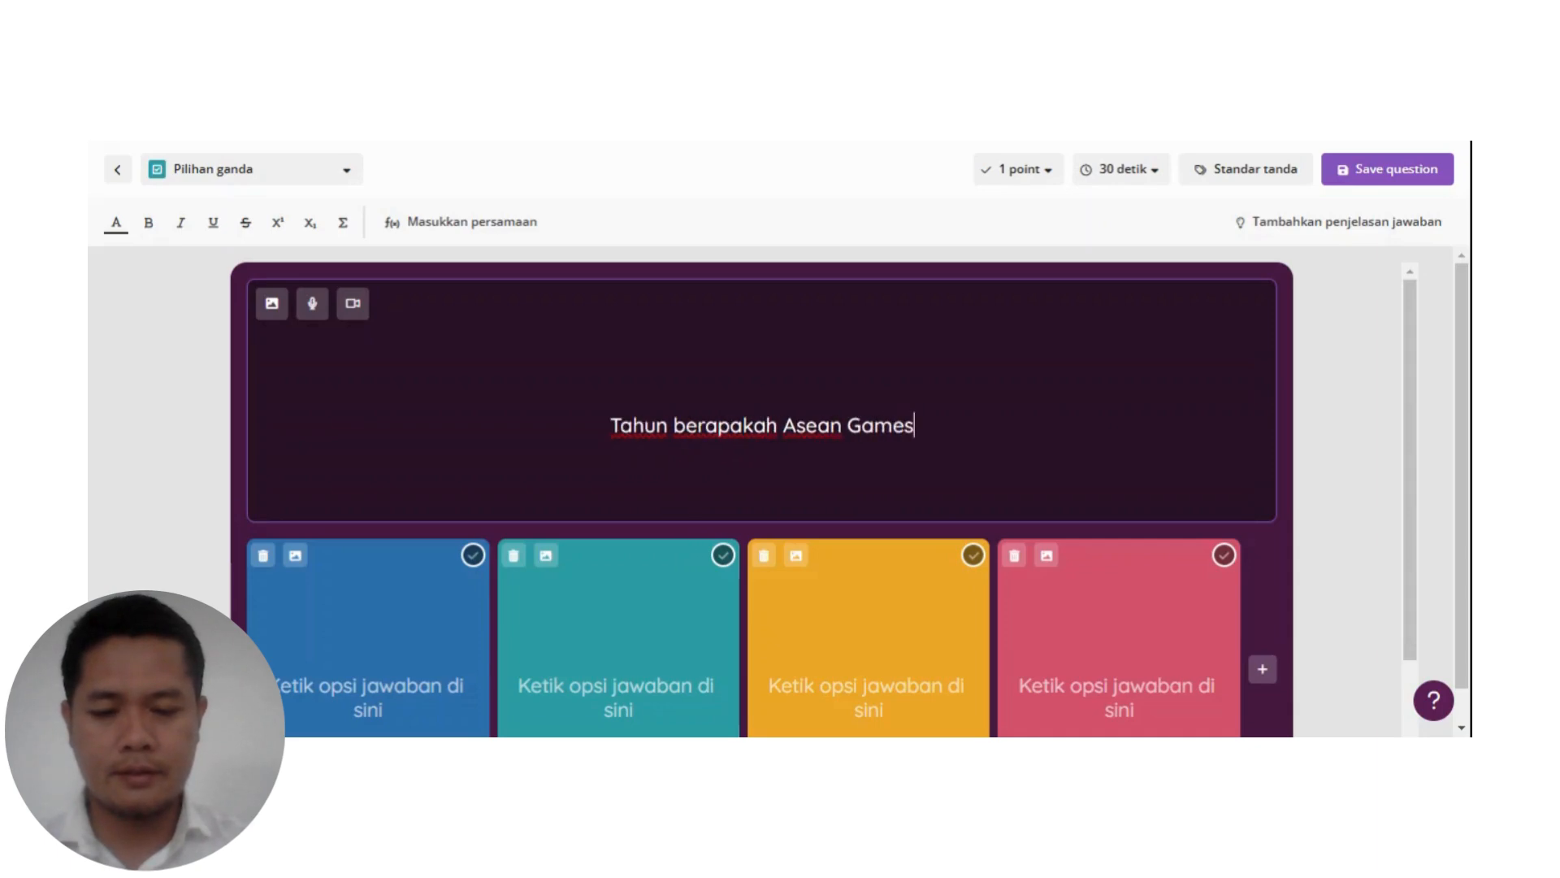
pyautogui.write(' dilak')
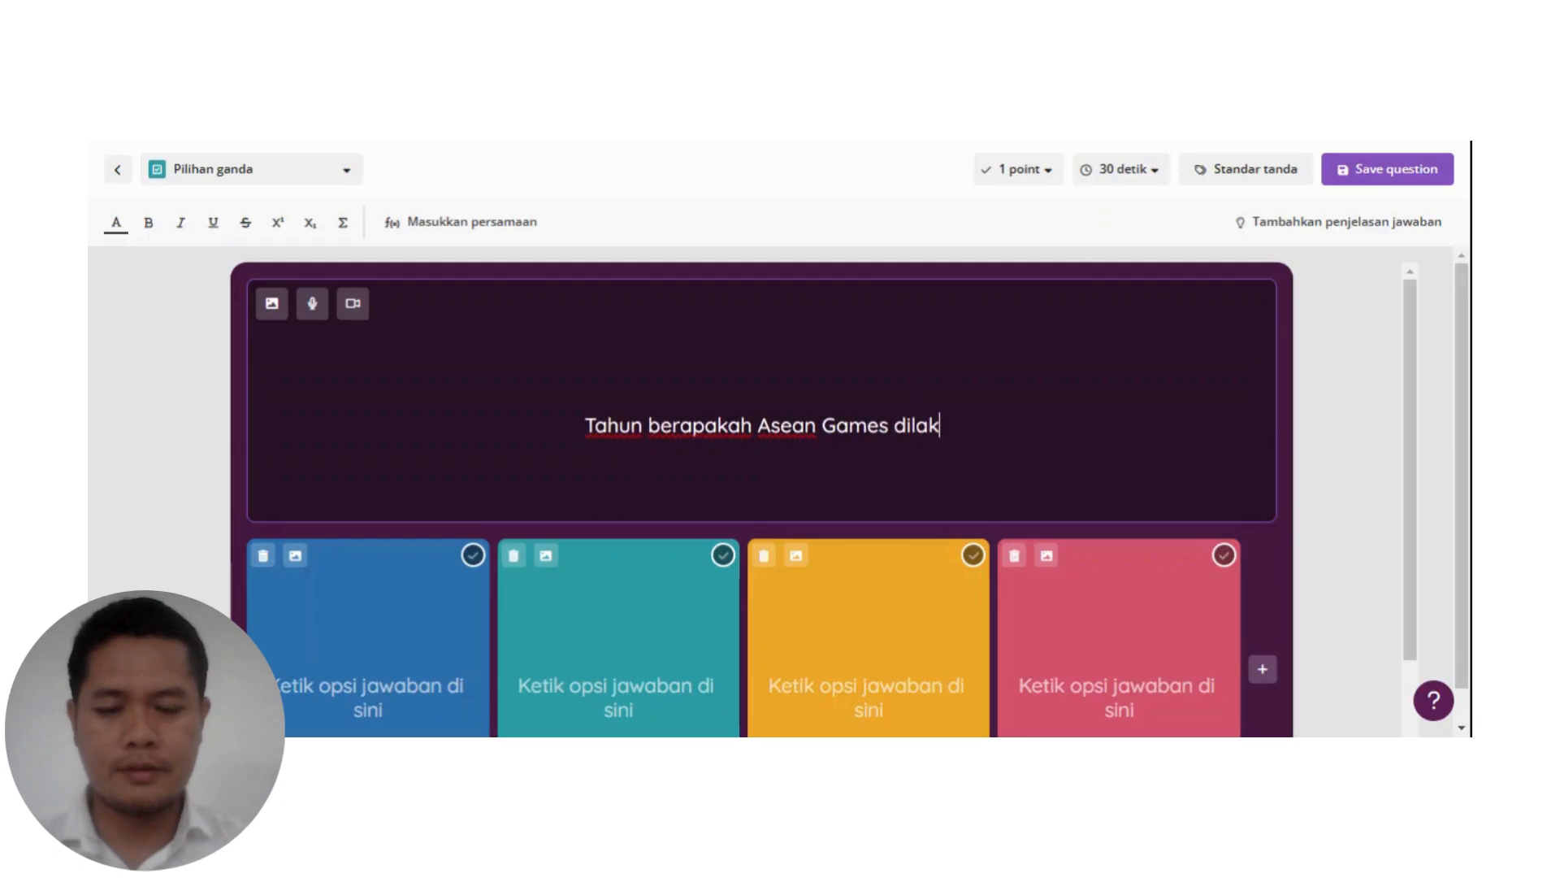
pyautogui.write('sanakan di I')
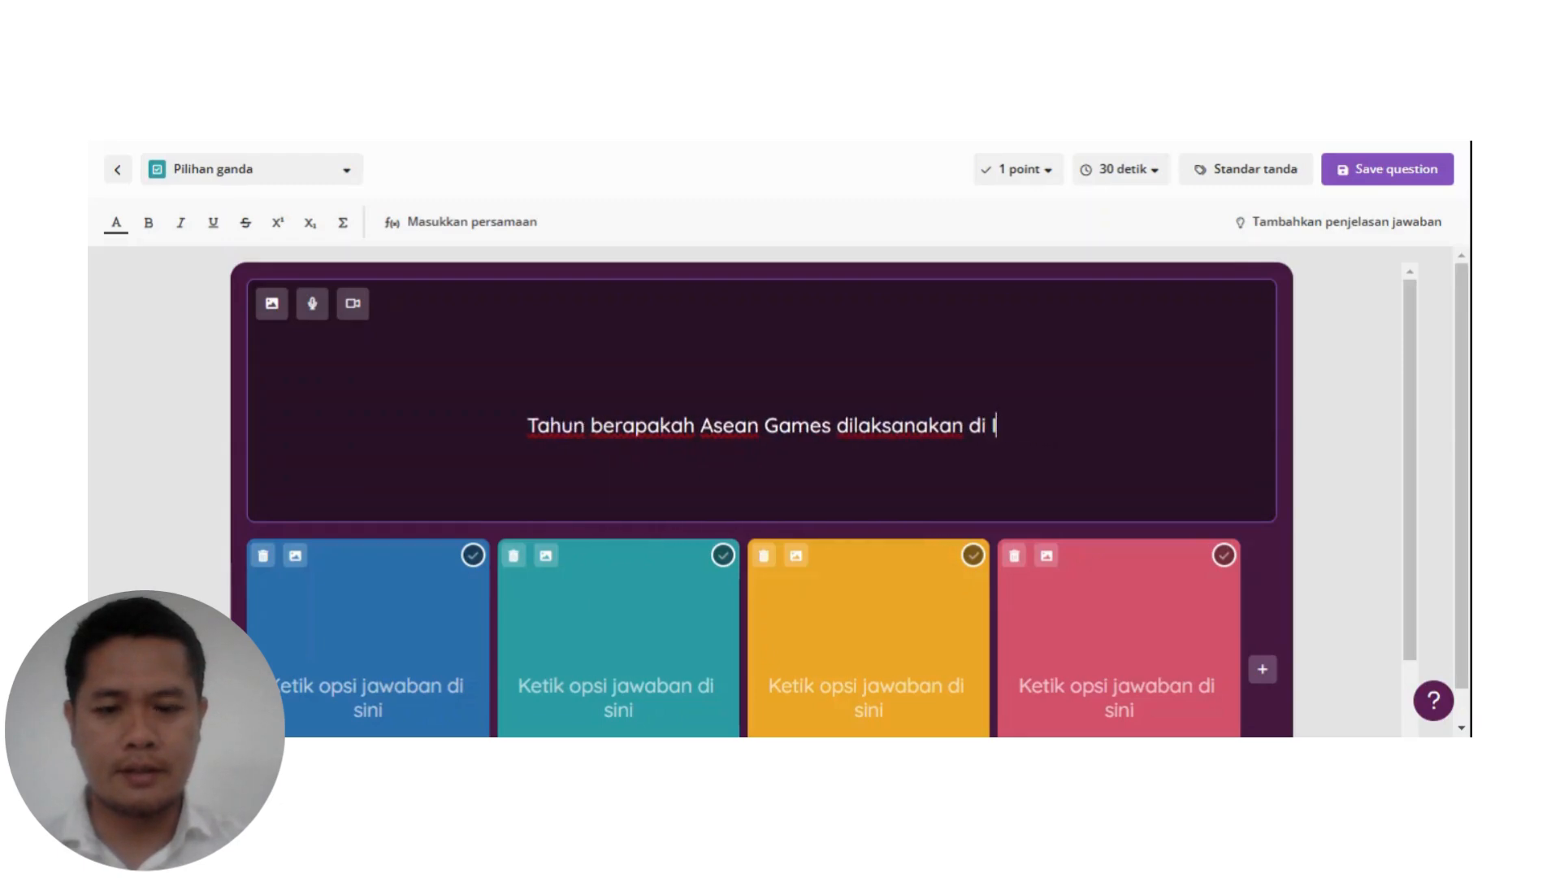
pyautogui.write('ndonesia')
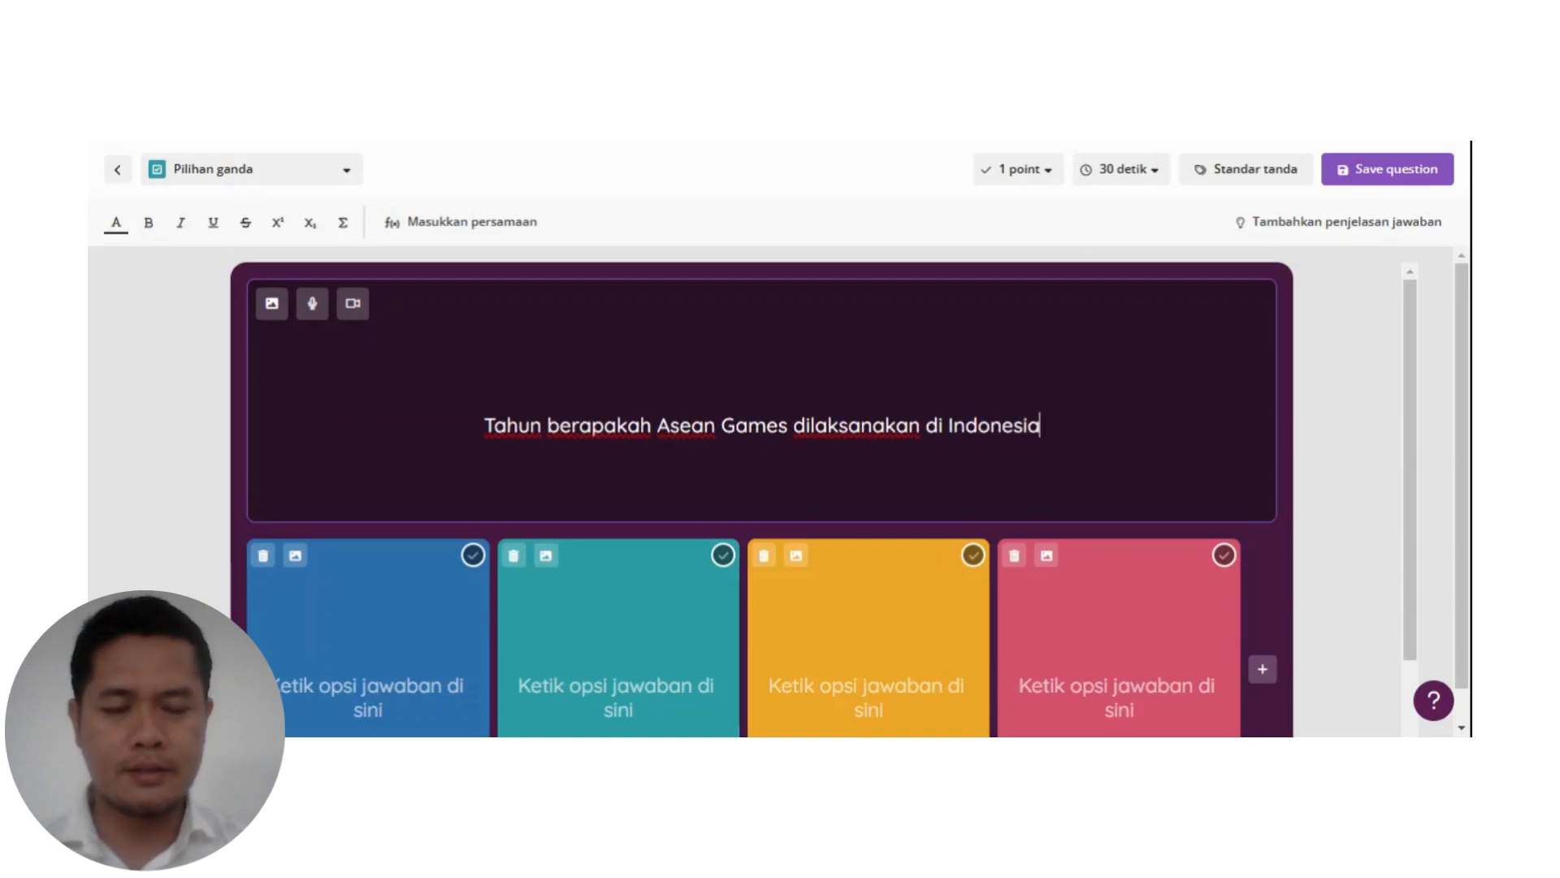
pyautogui.write('?')
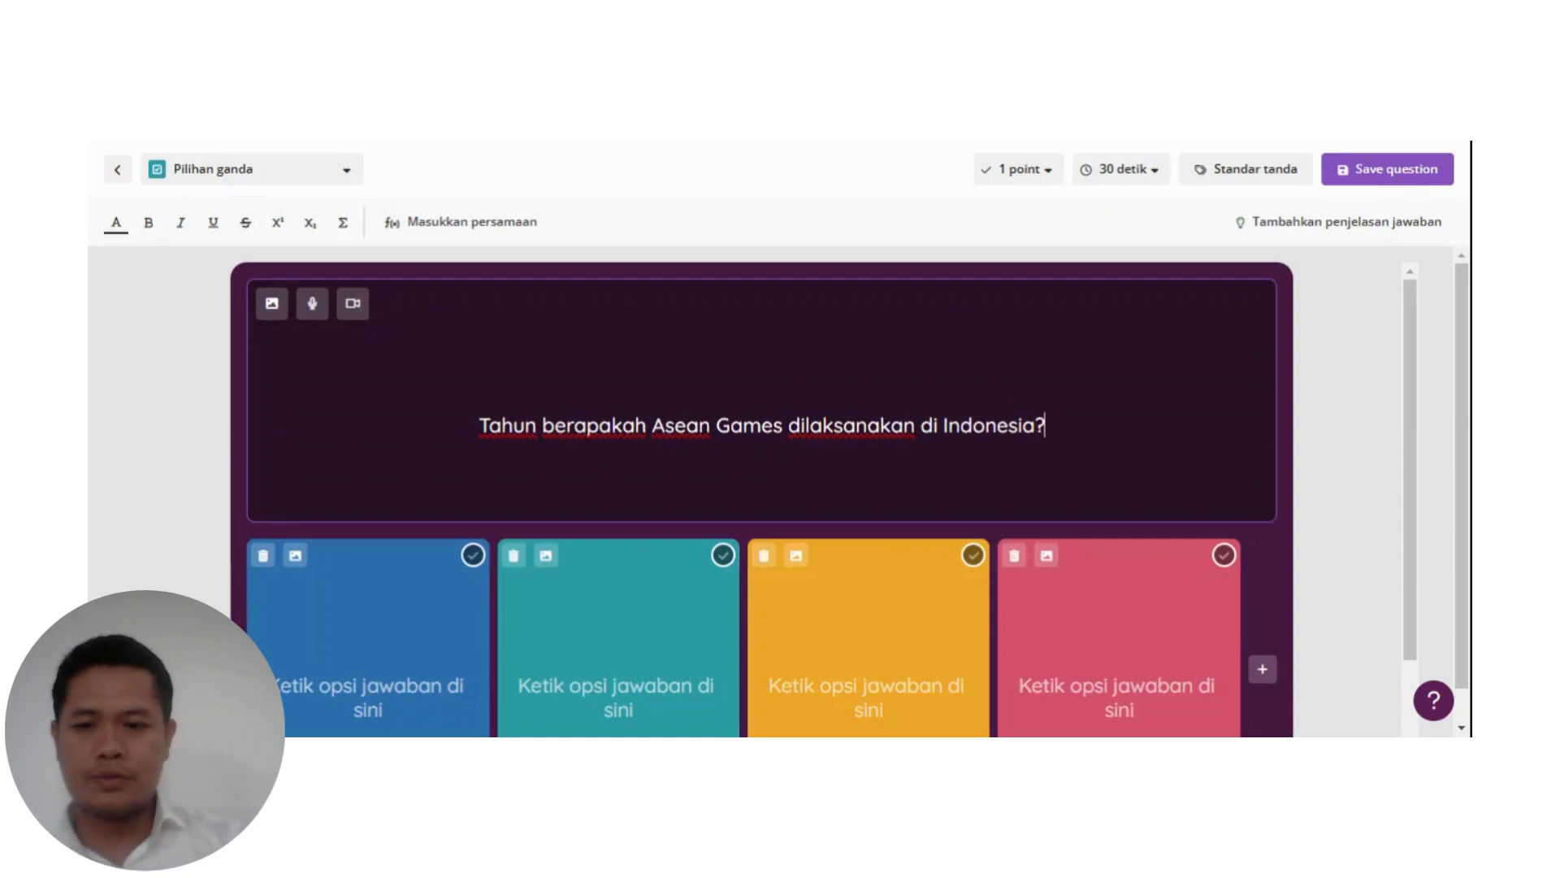
# Fill the four answer options with 1962, 1992, 2002 and 2022, and mark 1962 as the correct answer.
pyautogui.click(369, 684)
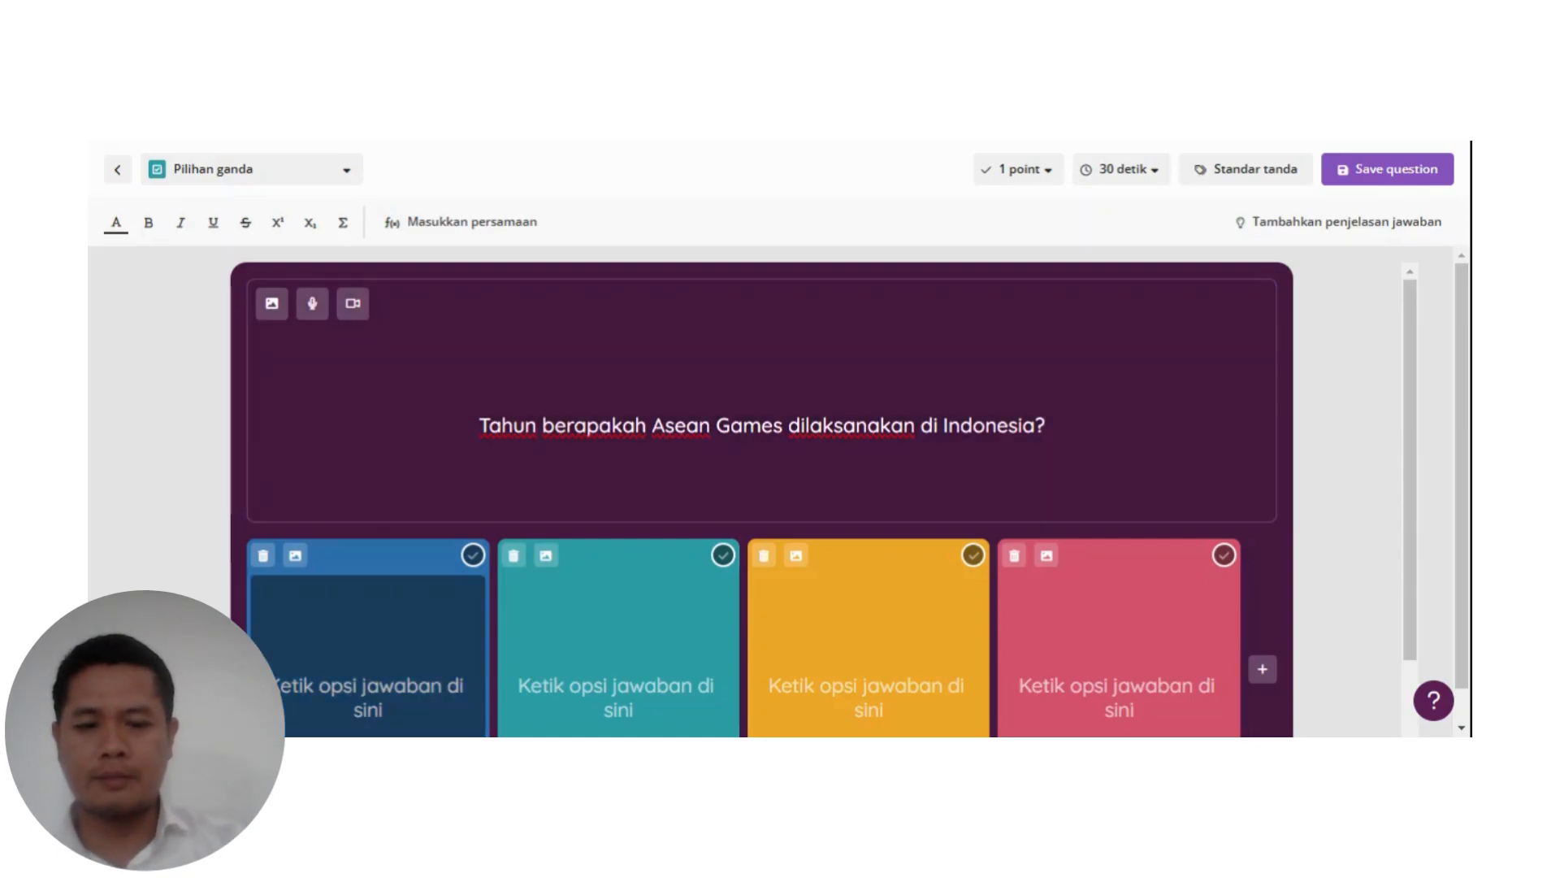
pyautogui.write('1962')
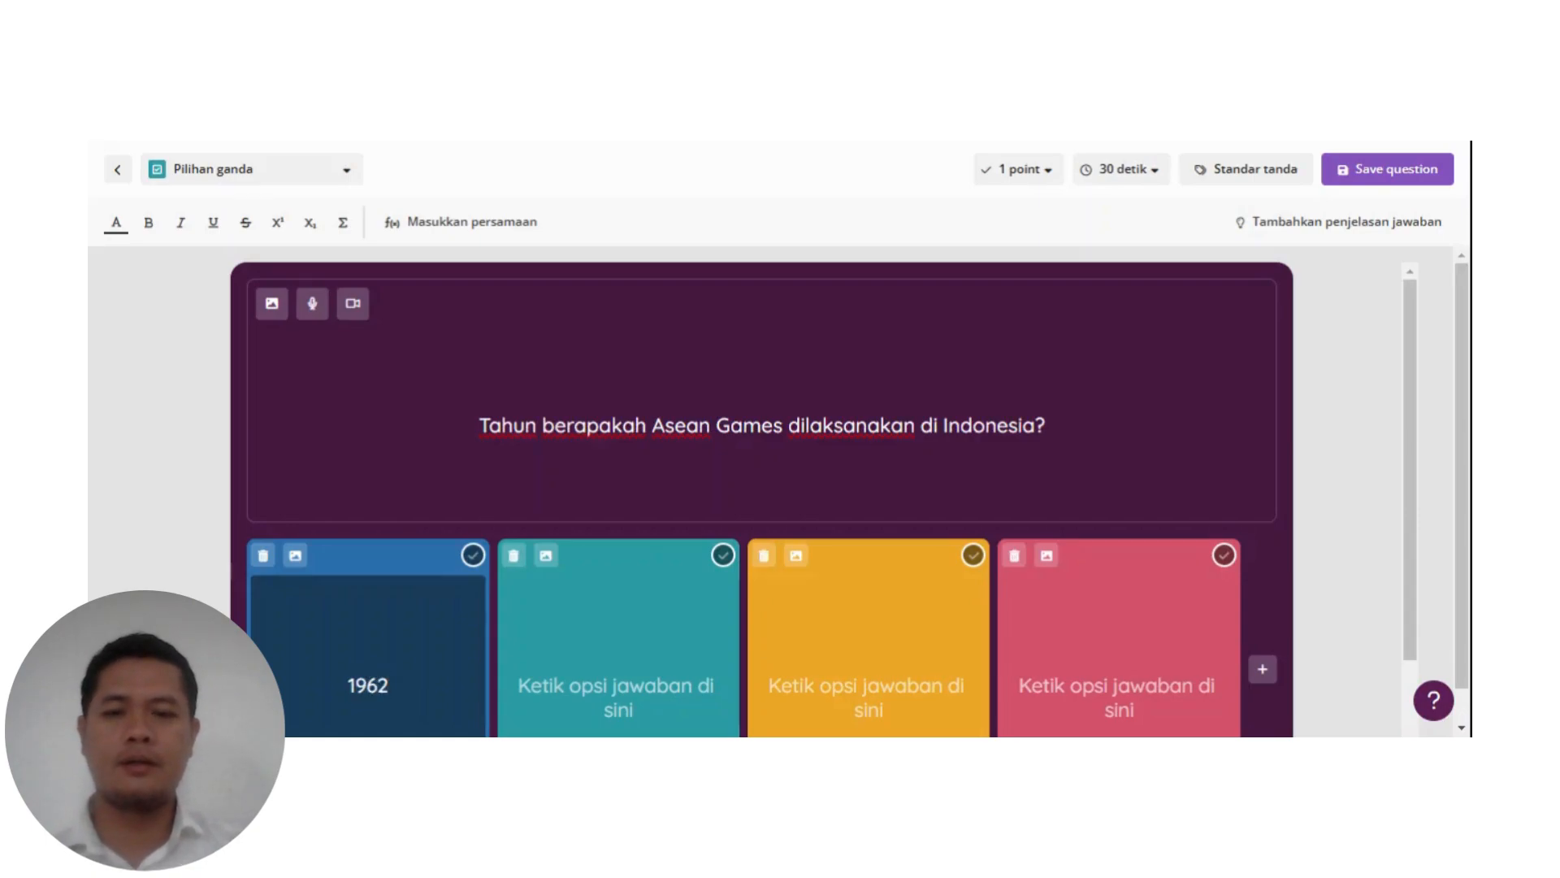
pyautogui.click(619, 685)
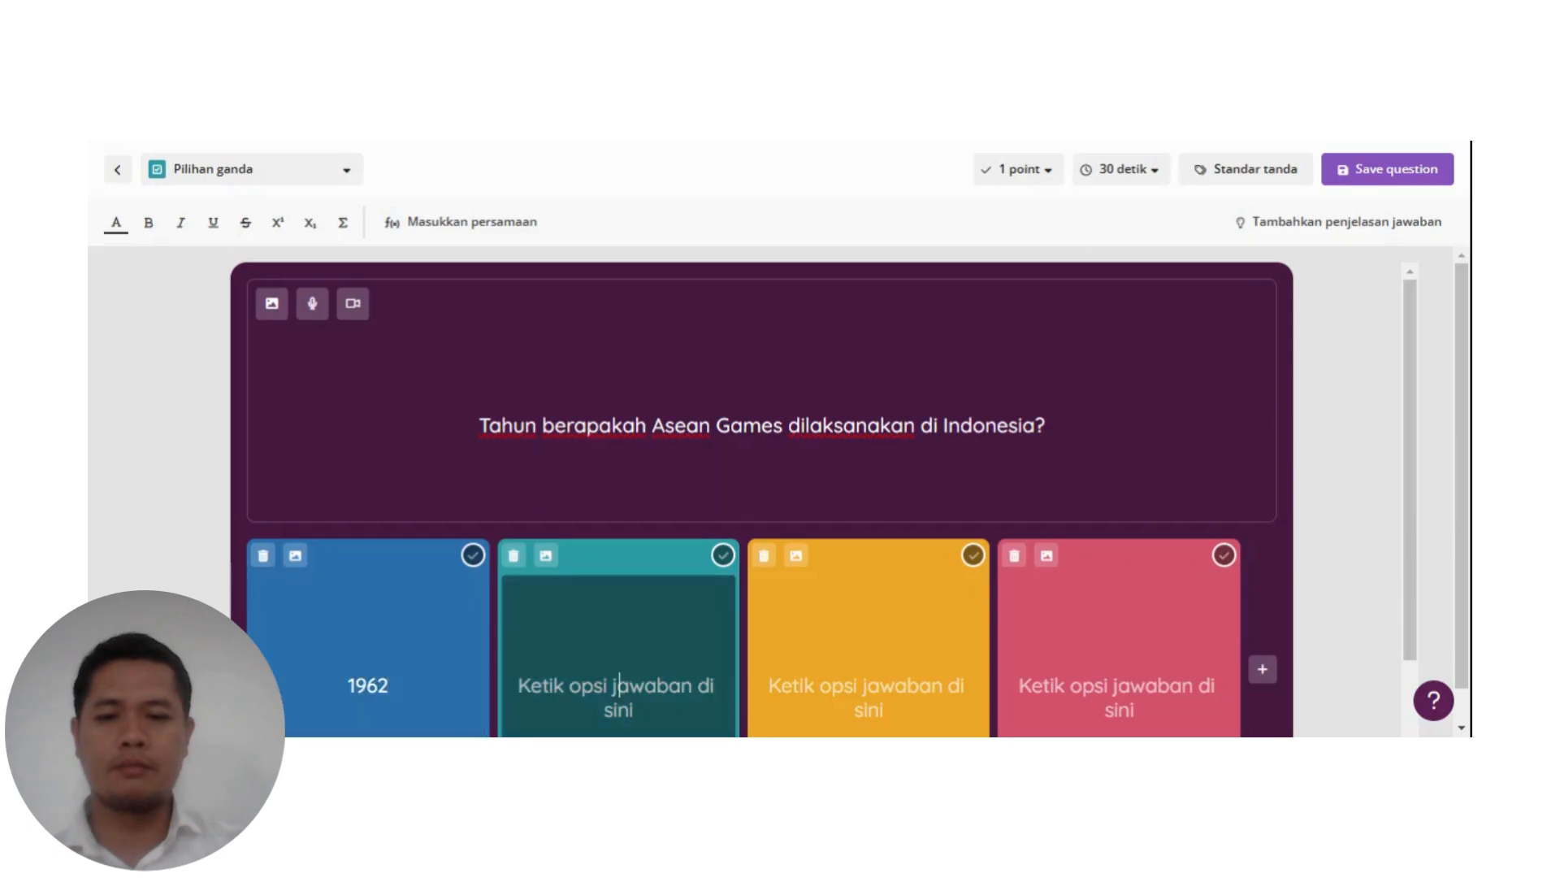
pyautogui.write('1')
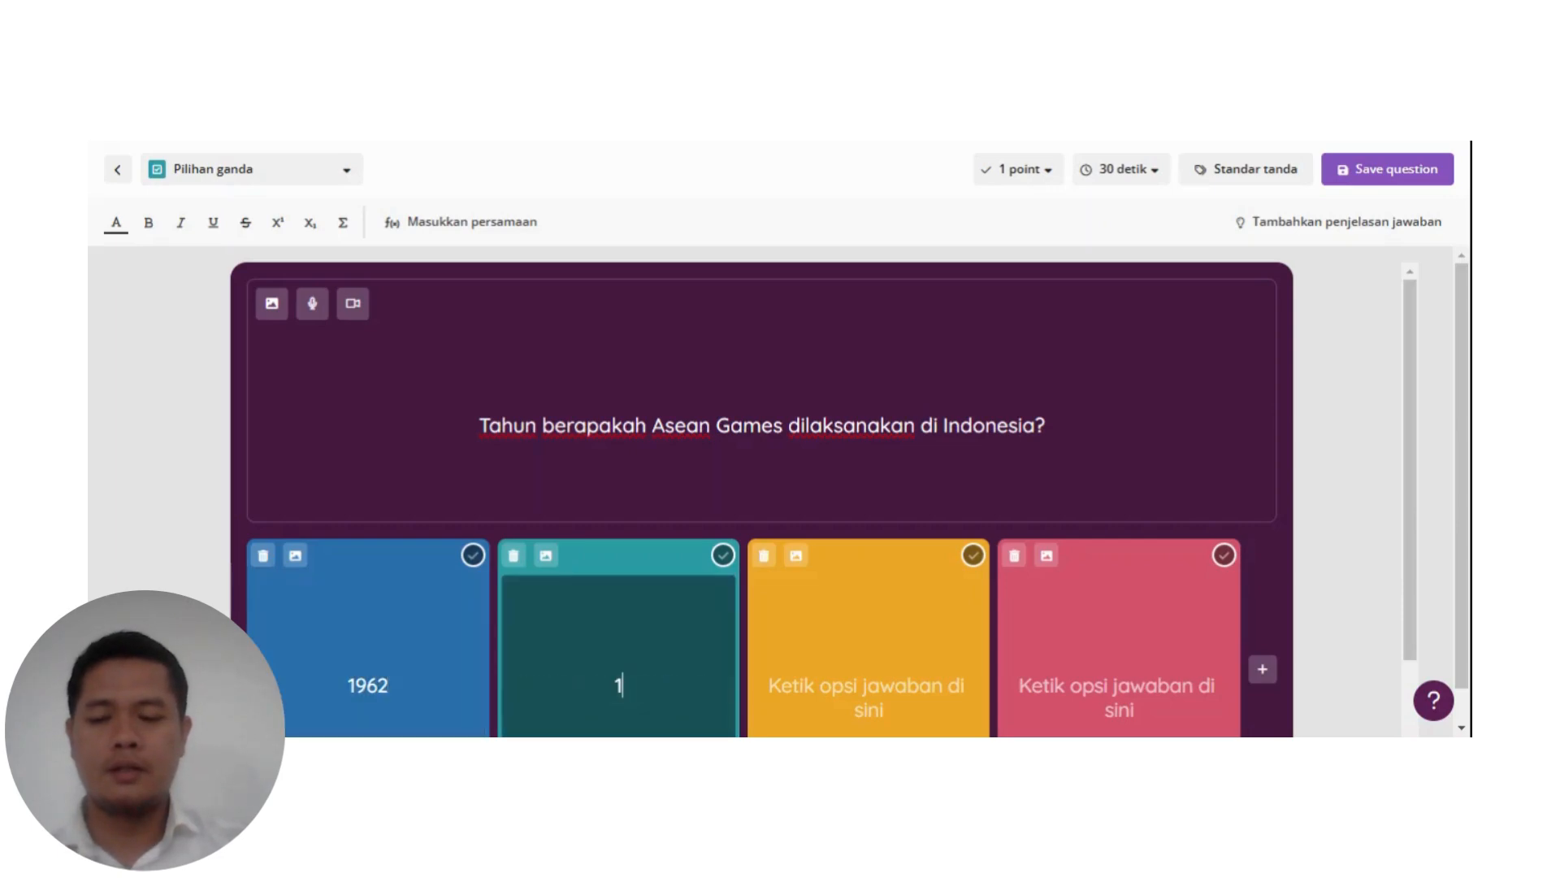
pyautogui.write('99')
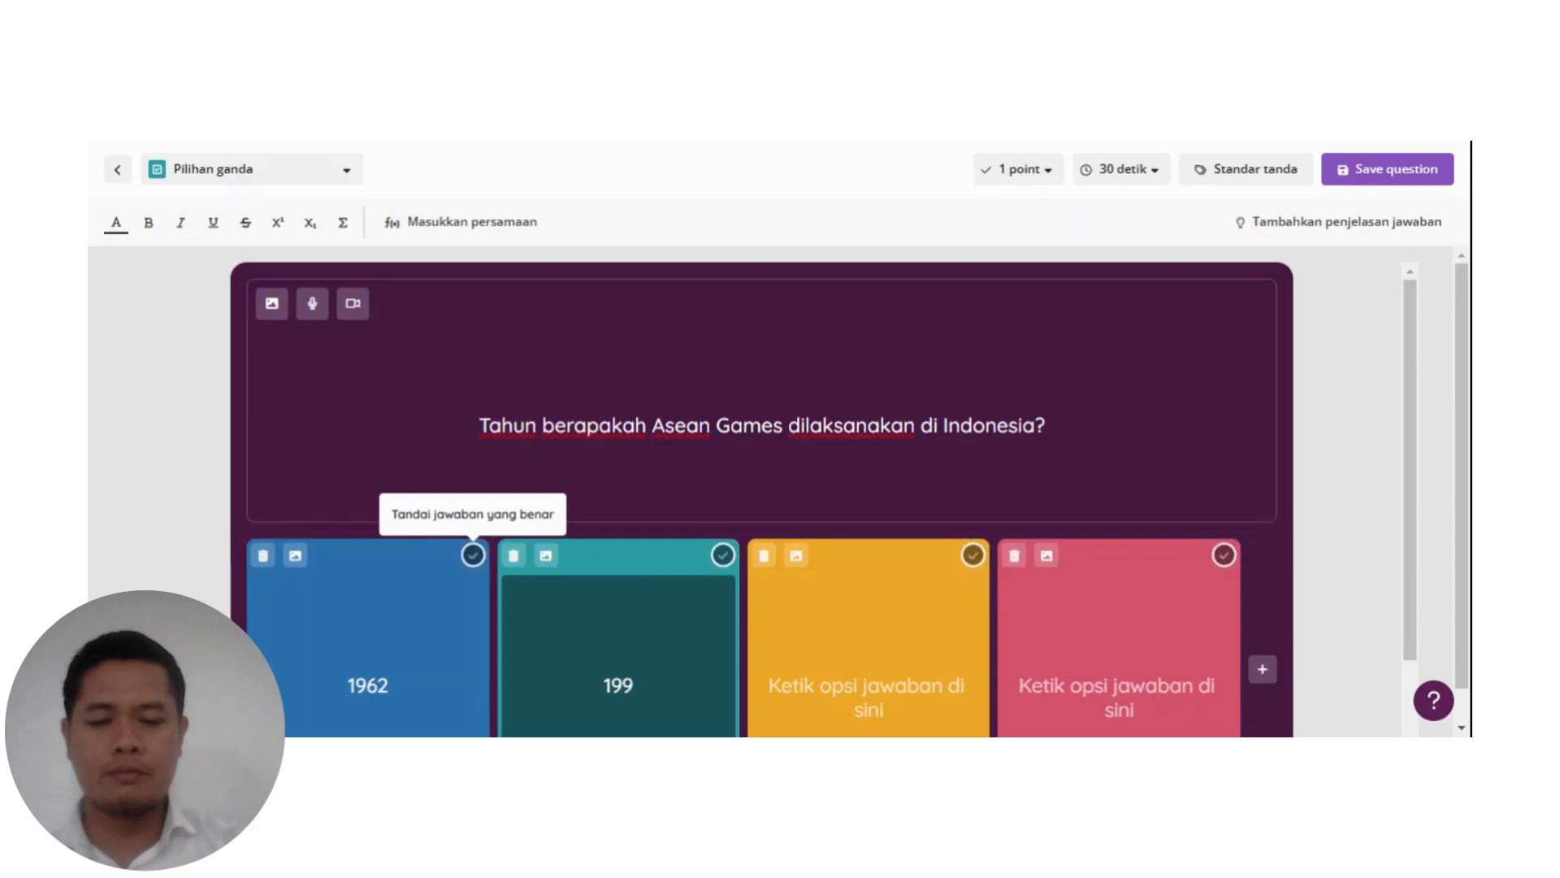
pyautogui.write('2')
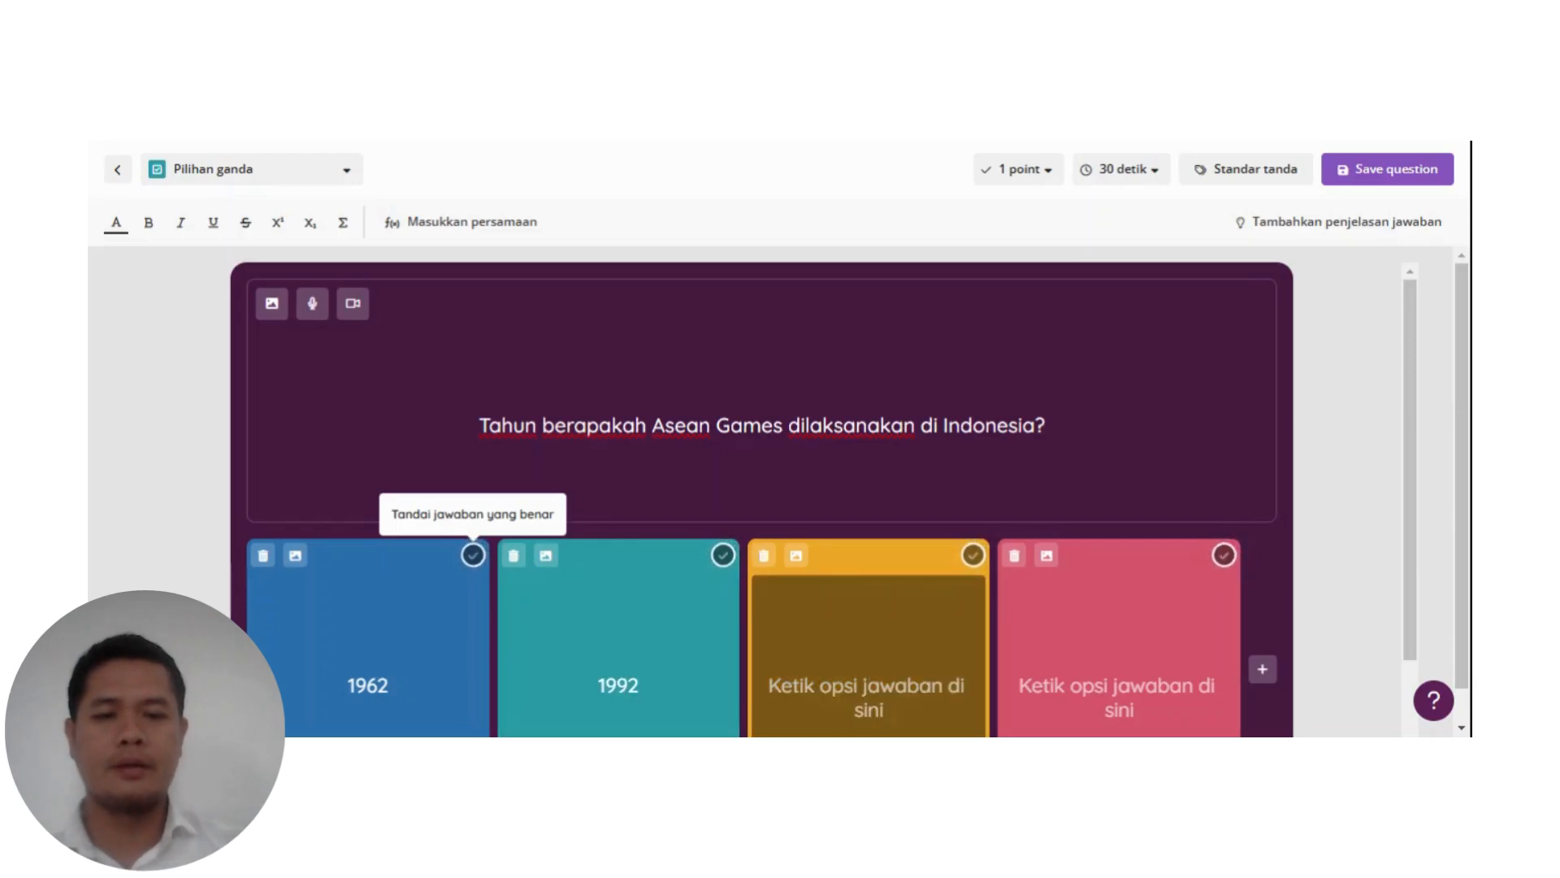
pyautogui.write('2002')
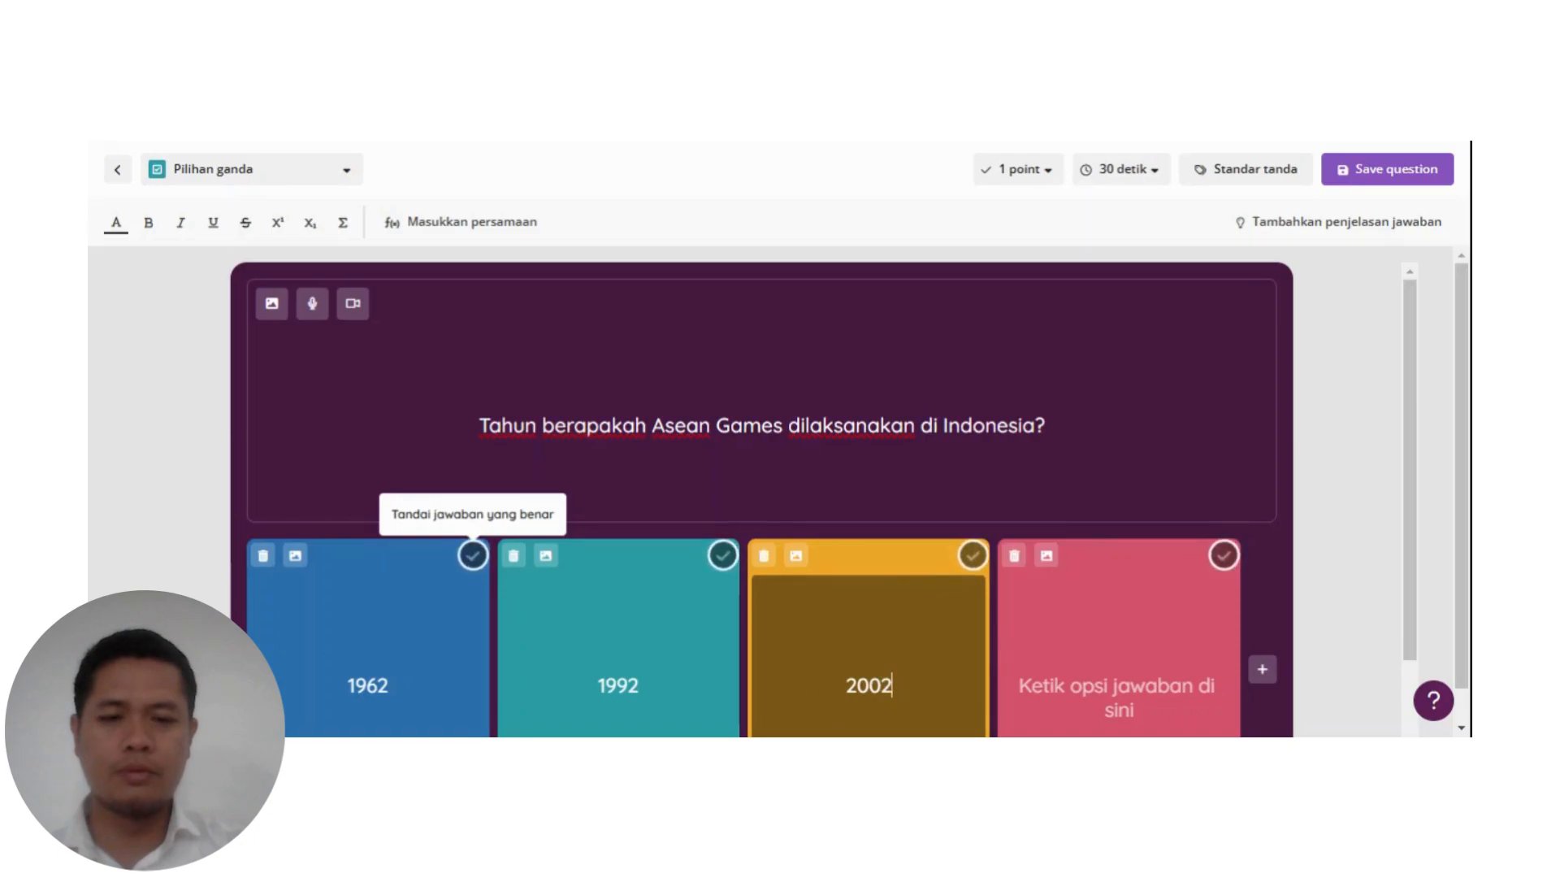
pyautogui.click(1119, 686)
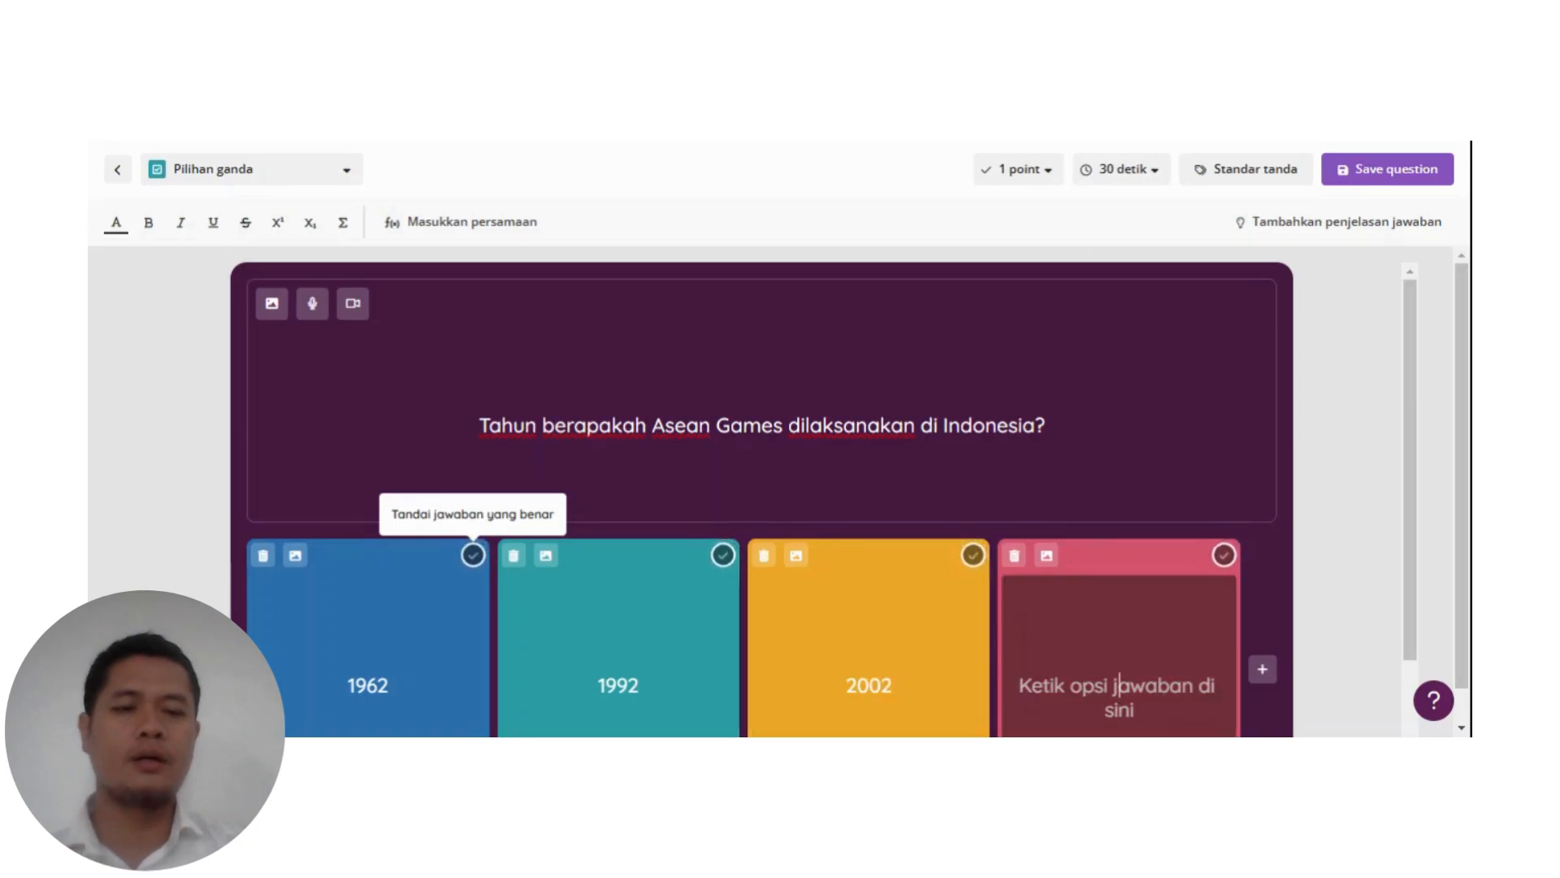
pyautogui.write('20')
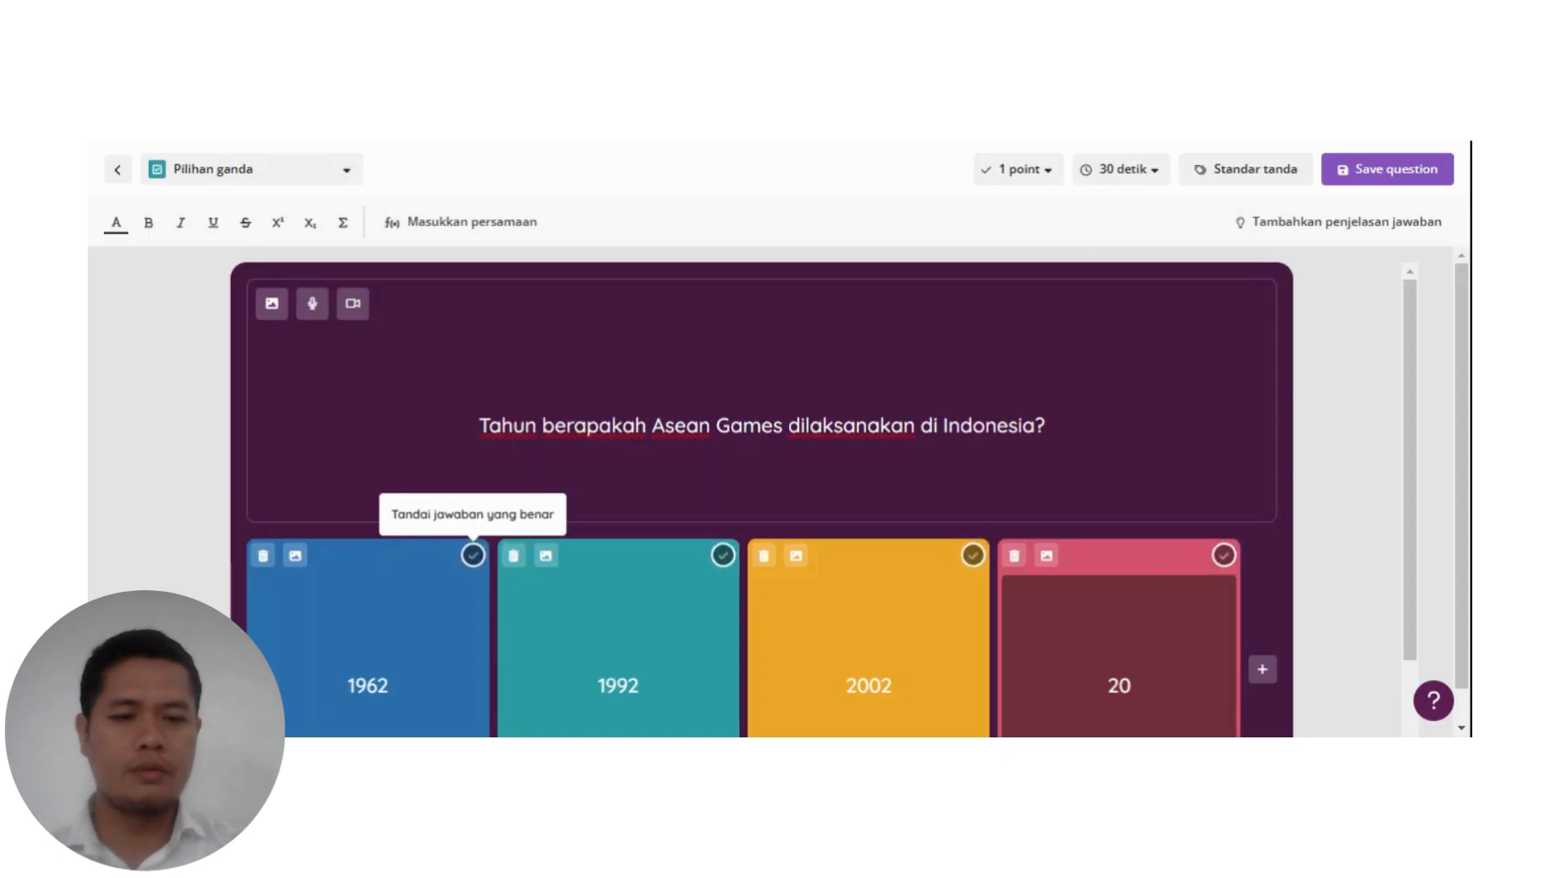
pyautogui.write('22')
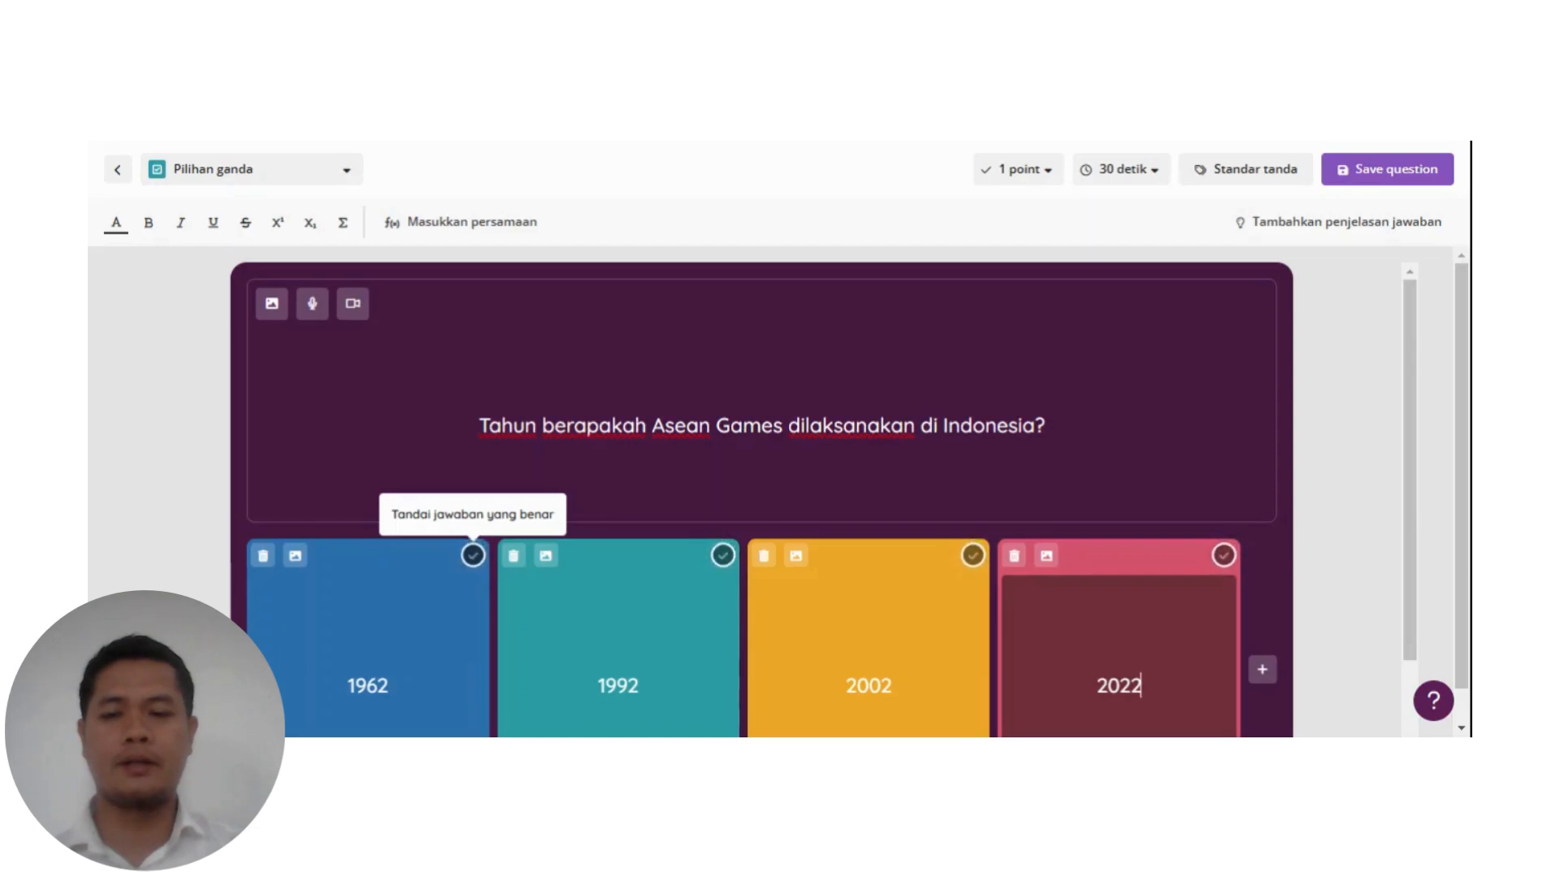
pyautogui.click(473, 555)
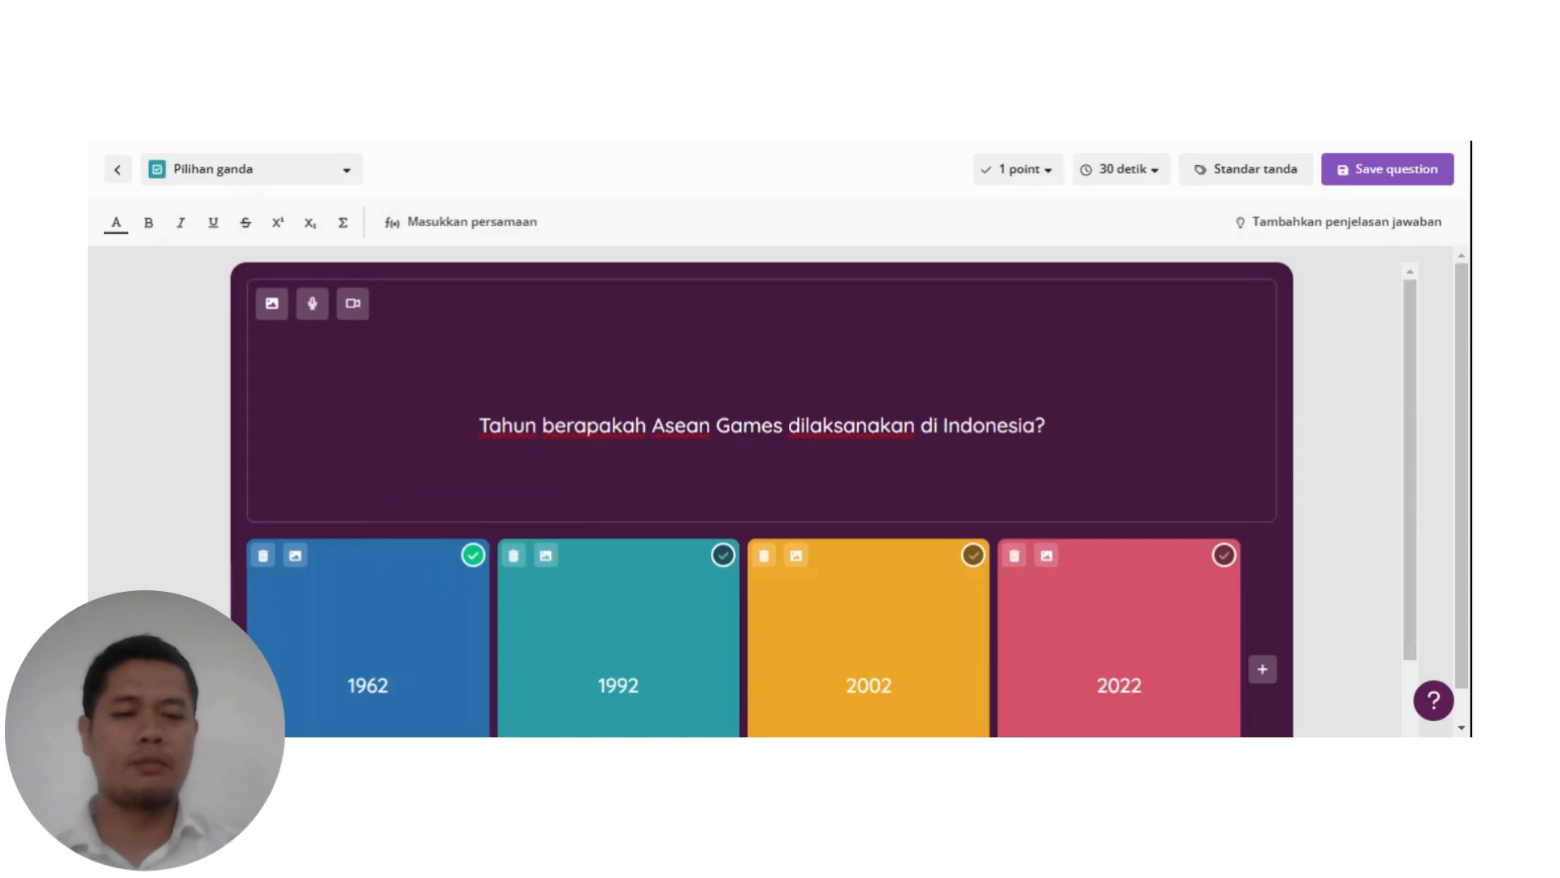
# Add an empty fifth answer option to the question and delete it again.
pyautogui.click(1263, 671)
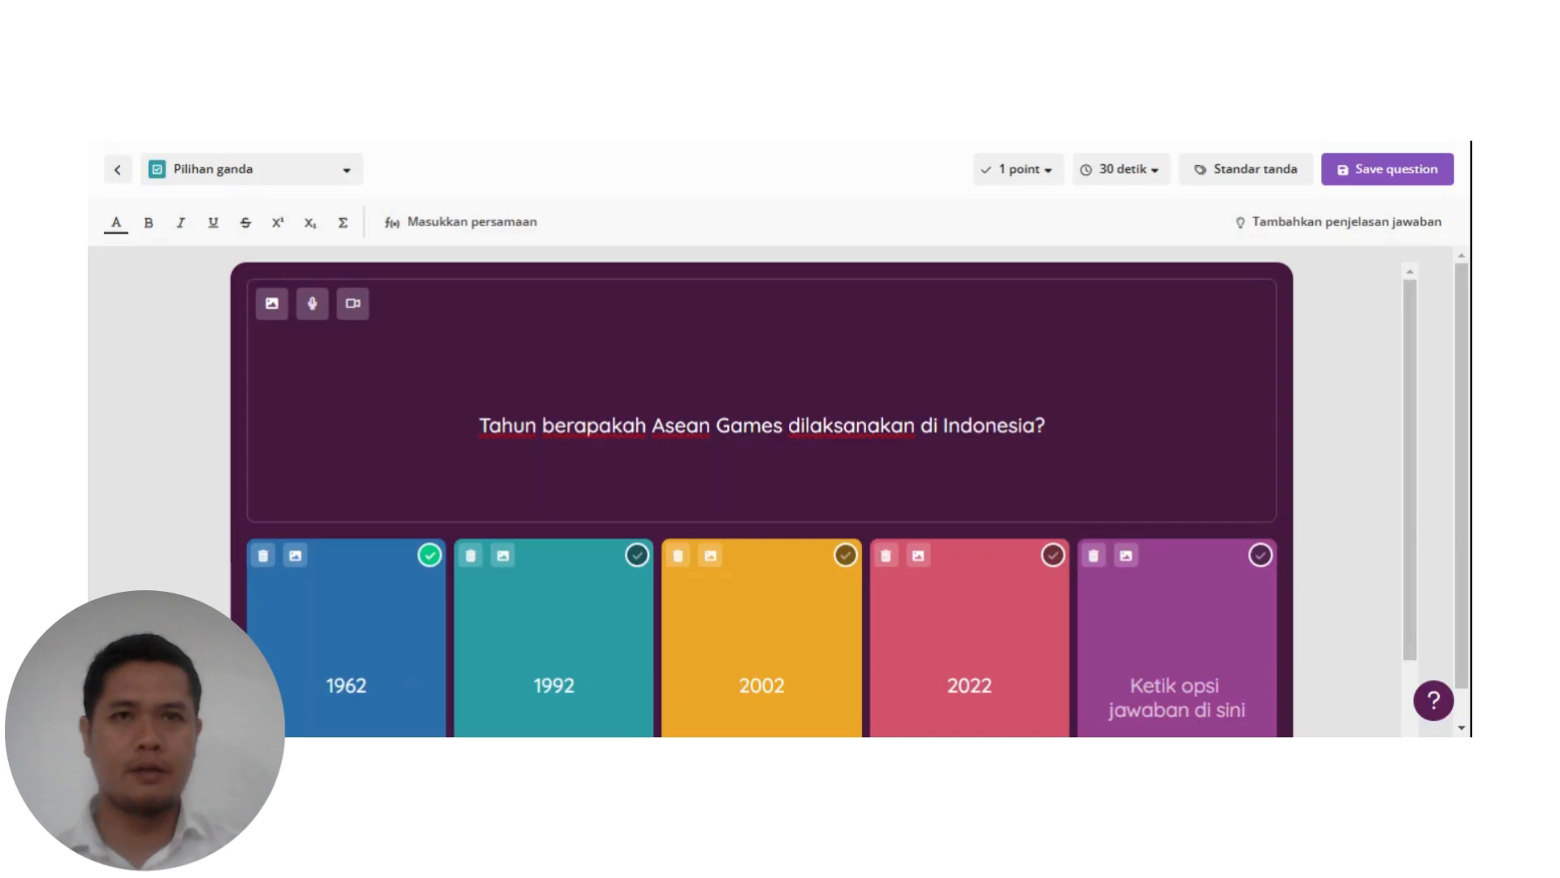
pyautogui.click(1094, 556)
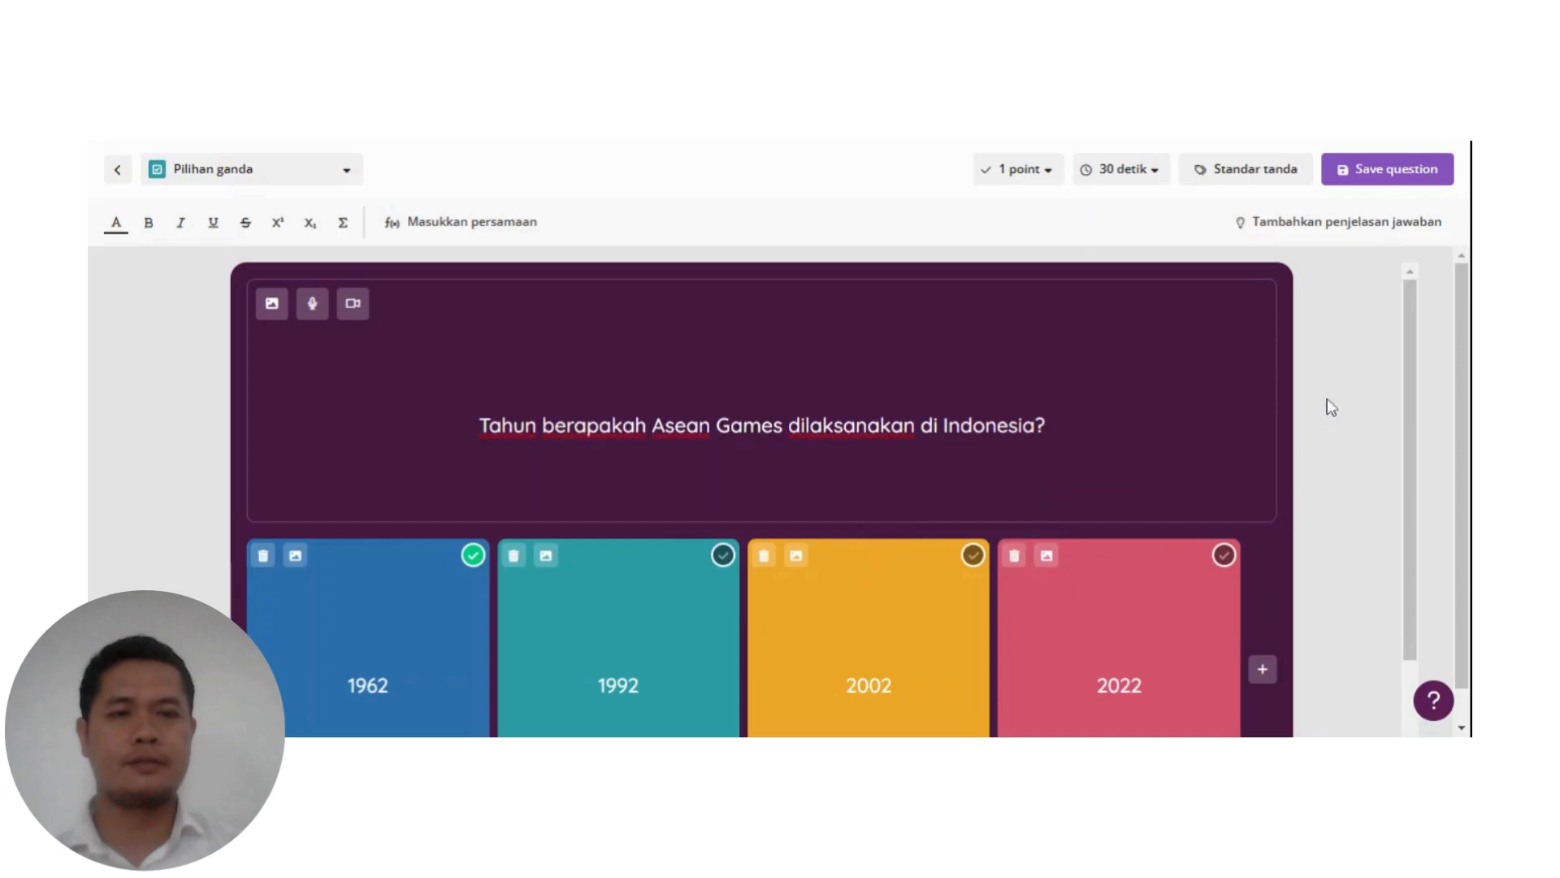
pyautogui.moveTo(1405, 390); pyautogui.dragTo(1397, 424)
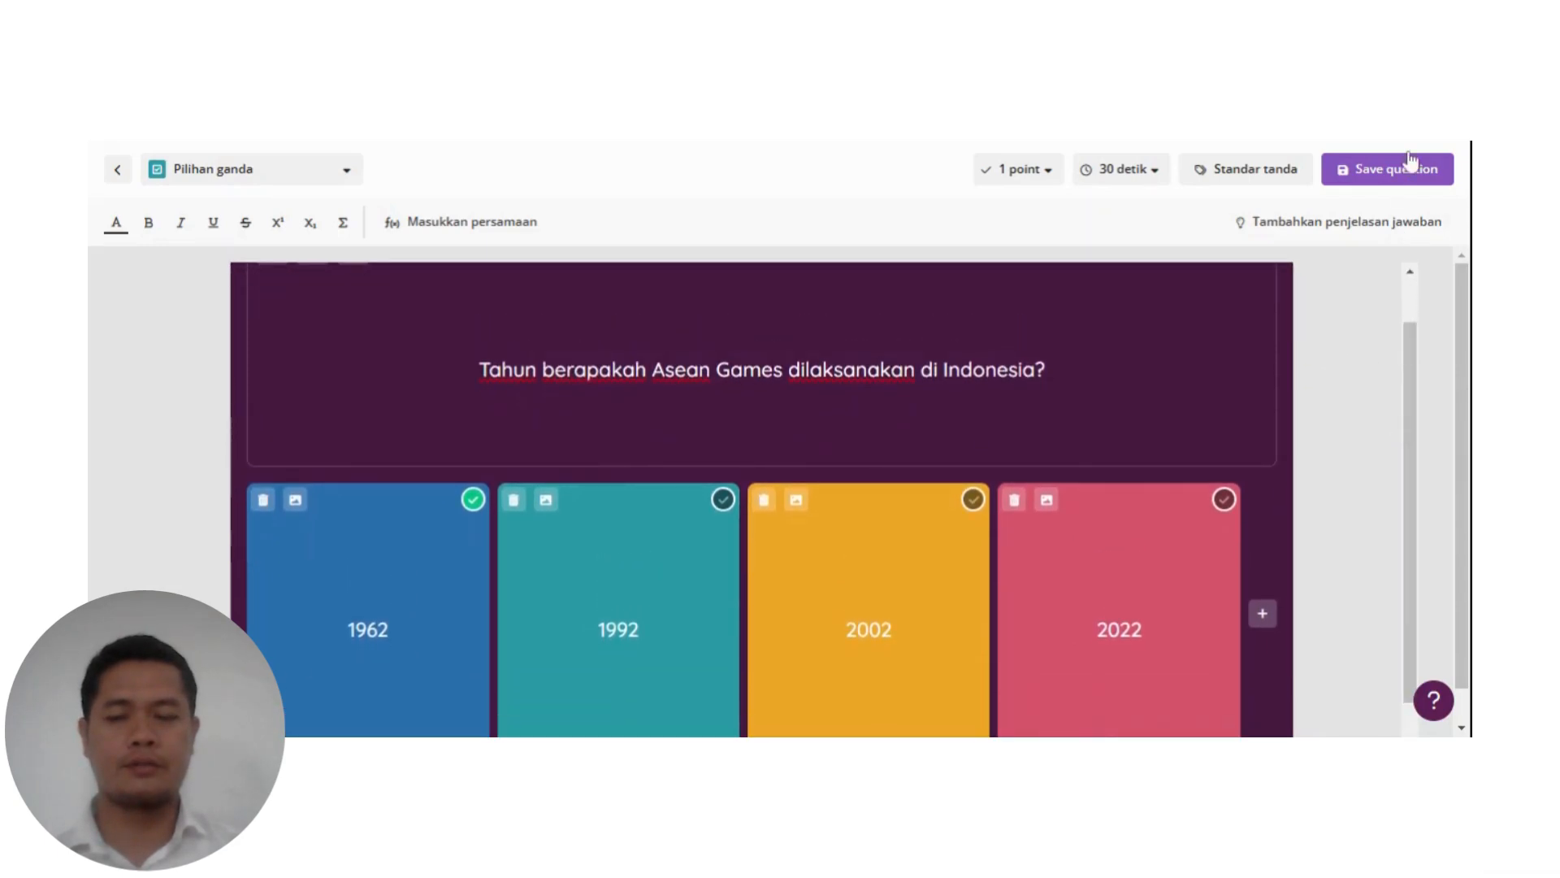
# Save the multiple-choice question and add a new Isian singkat question to the quiz.
pyautogui.click(1393, 176)
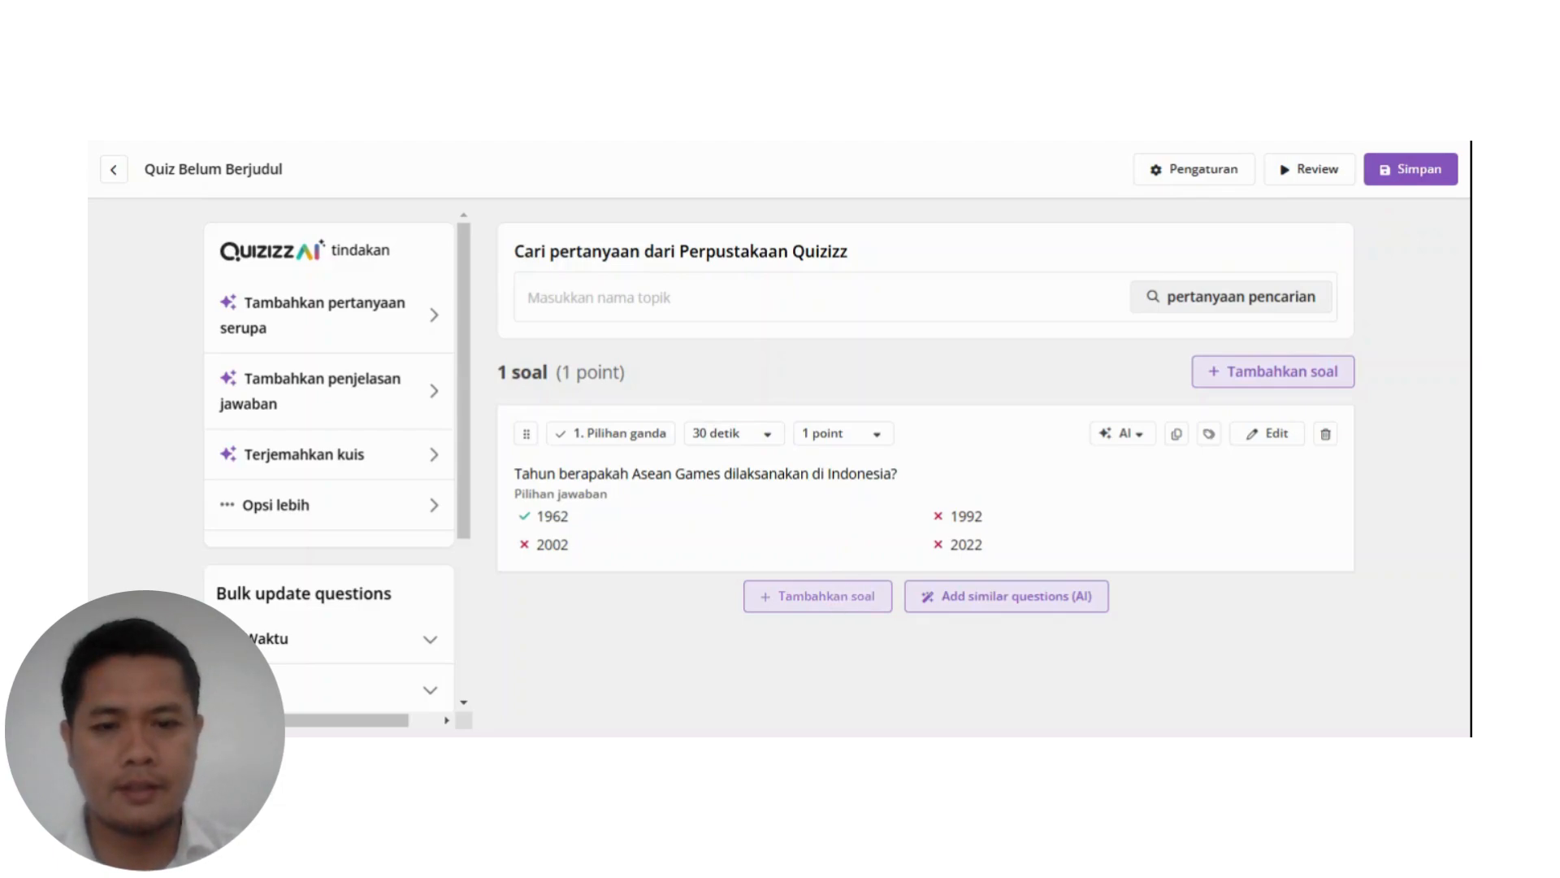
pyautogui.click(837, 600)
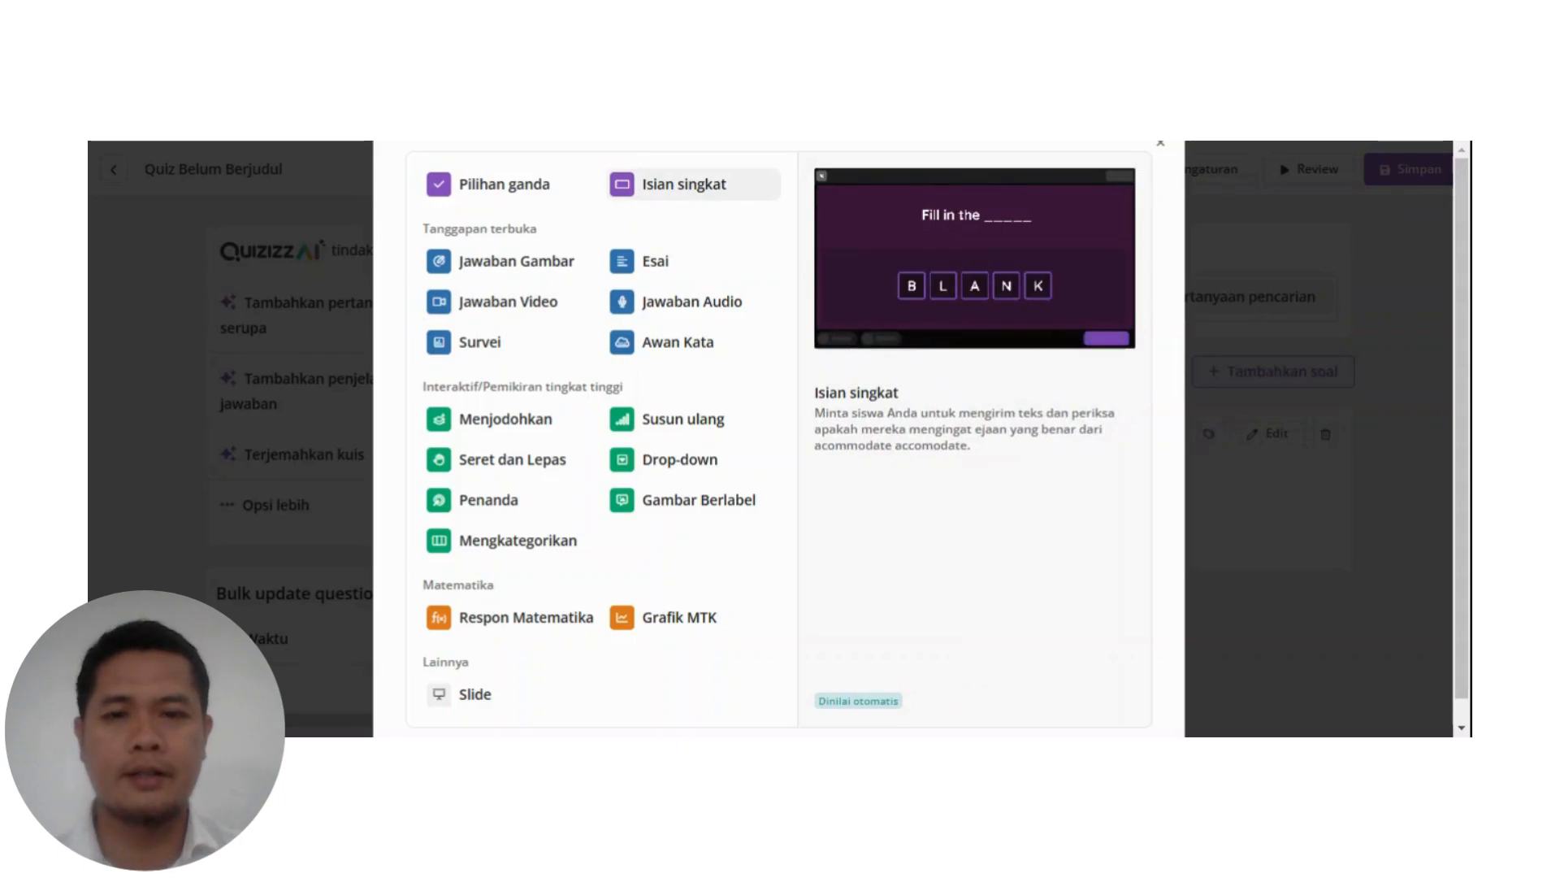
pyautogui.click(662, 203)
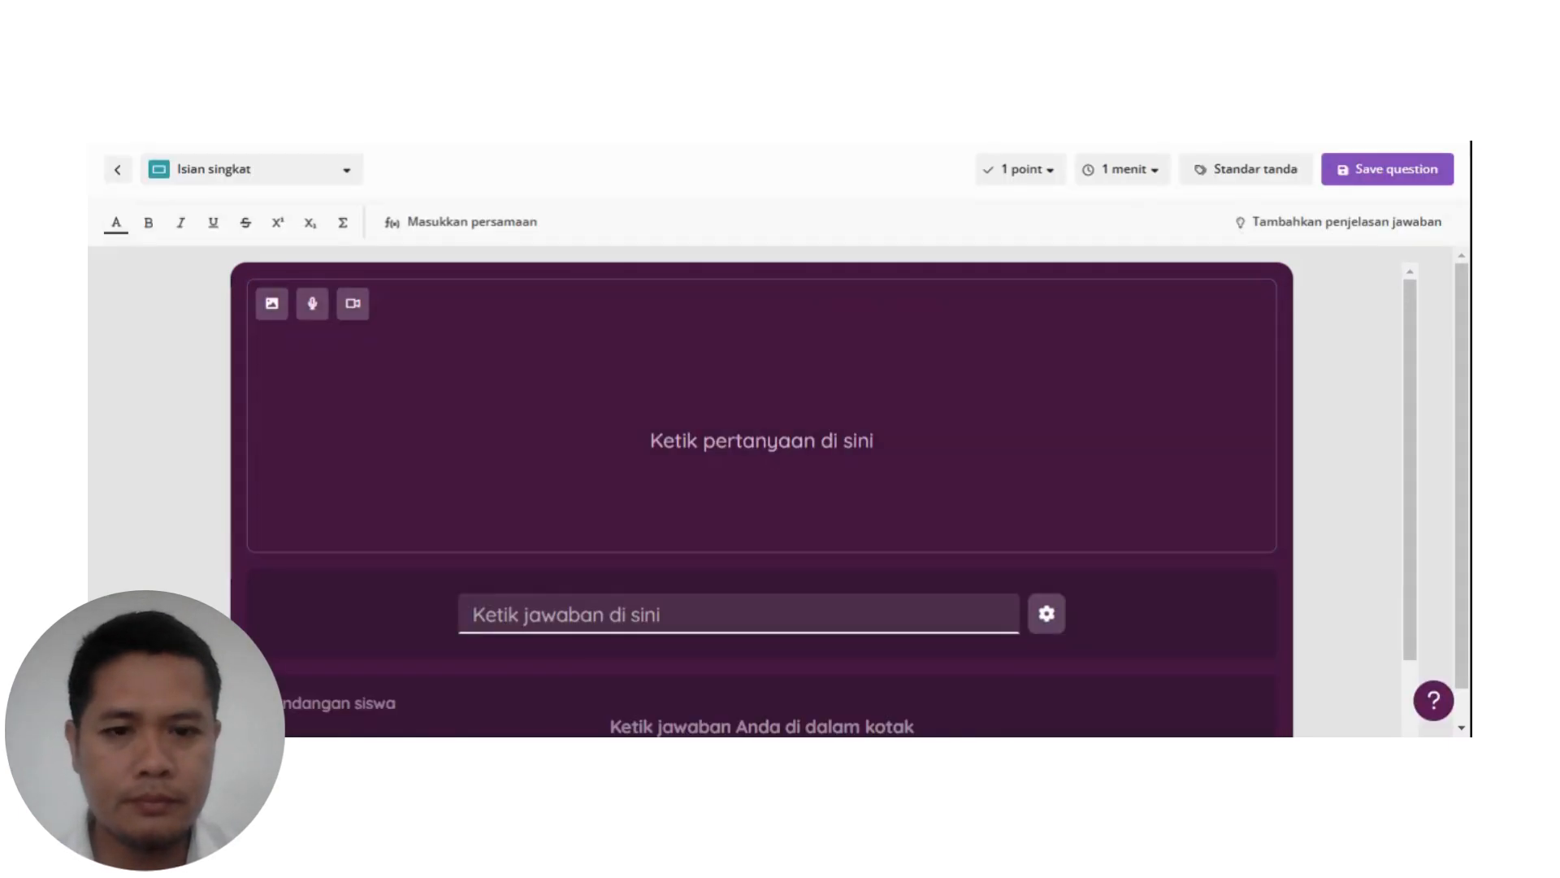
pyautogui.click(762, 441)
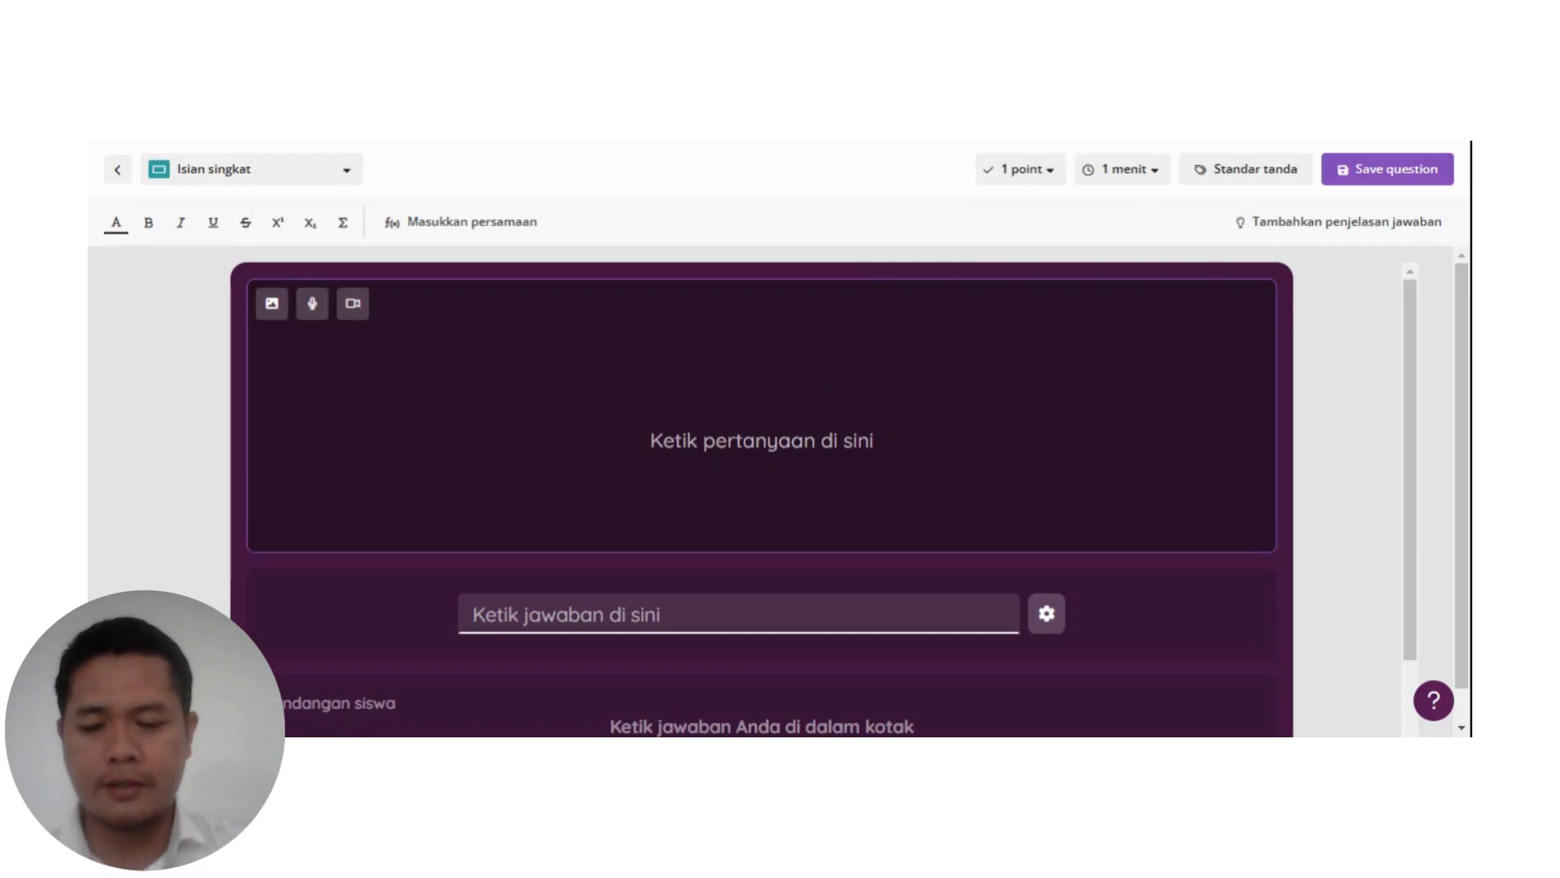
pyautogui.write('Siapakah ')
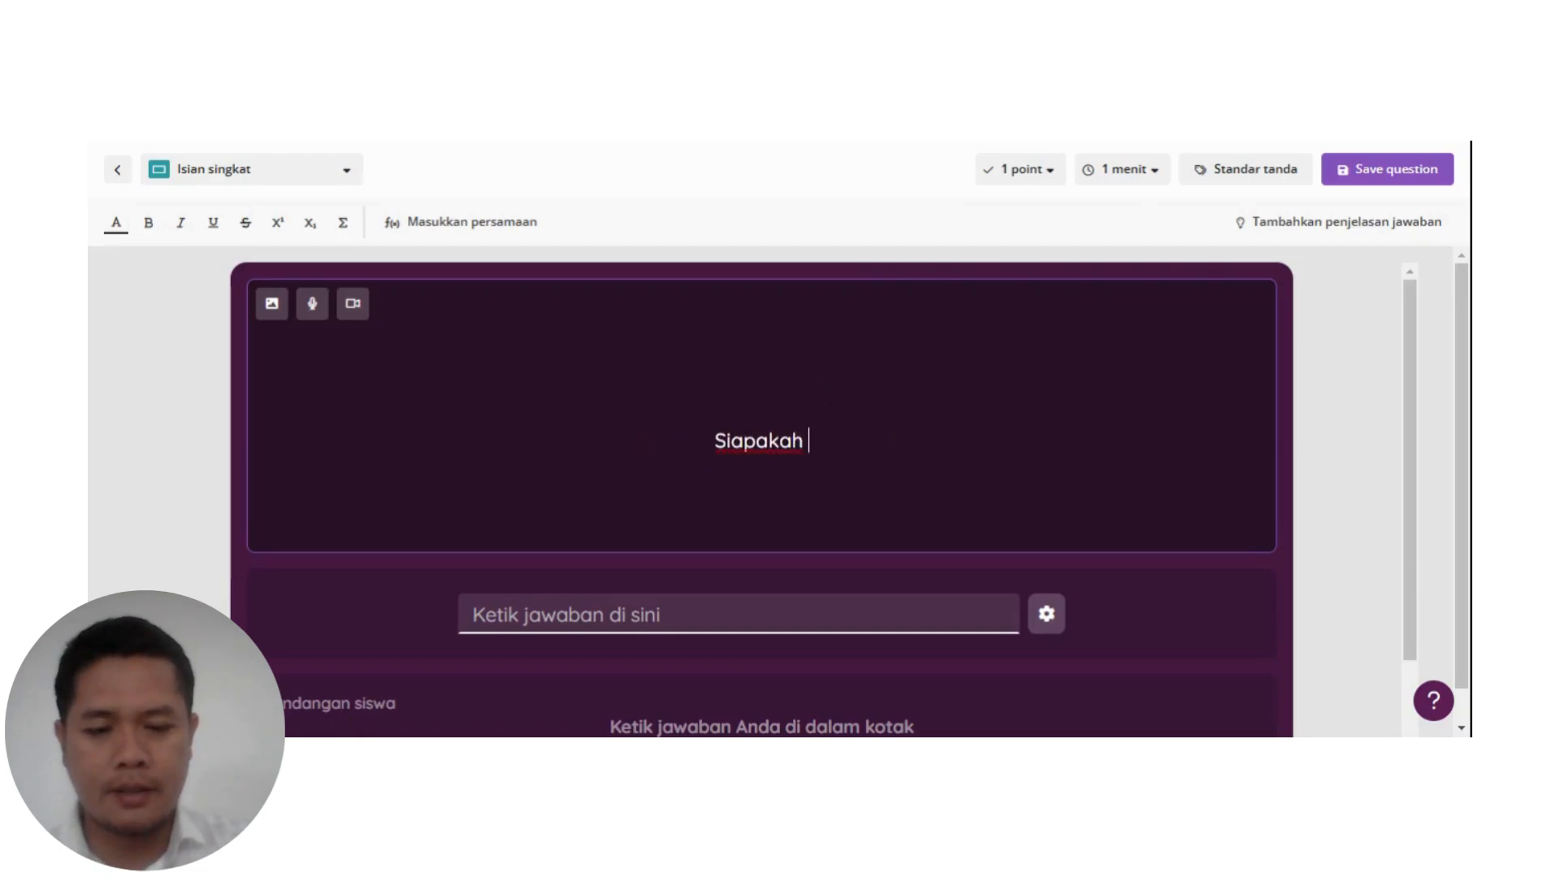
pyautogui.write('Nama')
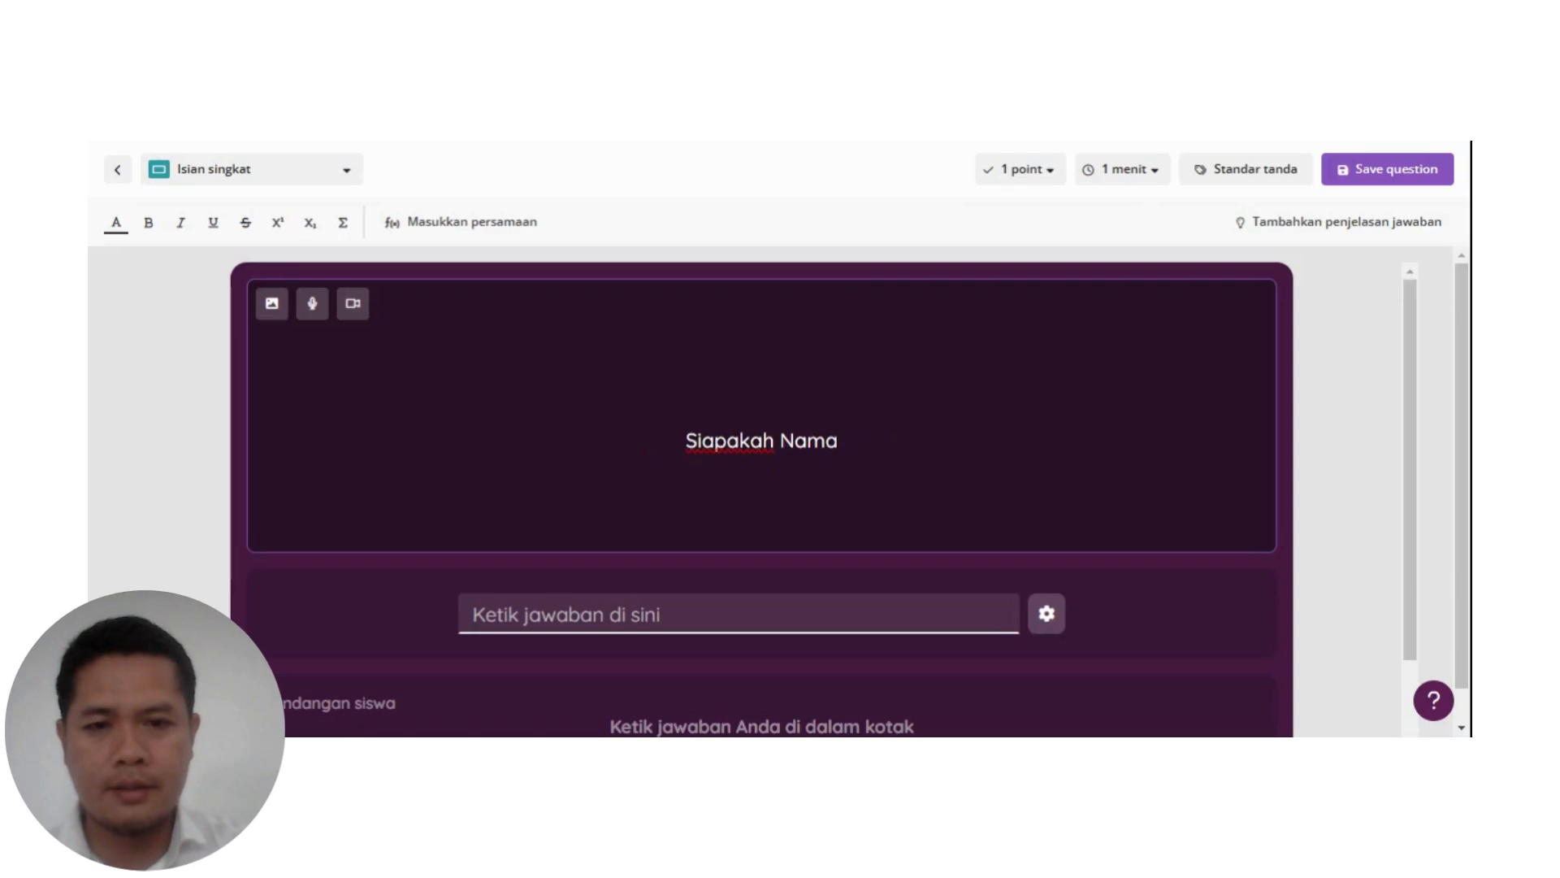
pyautogui.press('BackSpace')
pyautogui.press('BackSpace')
pyautogui.write('ma')
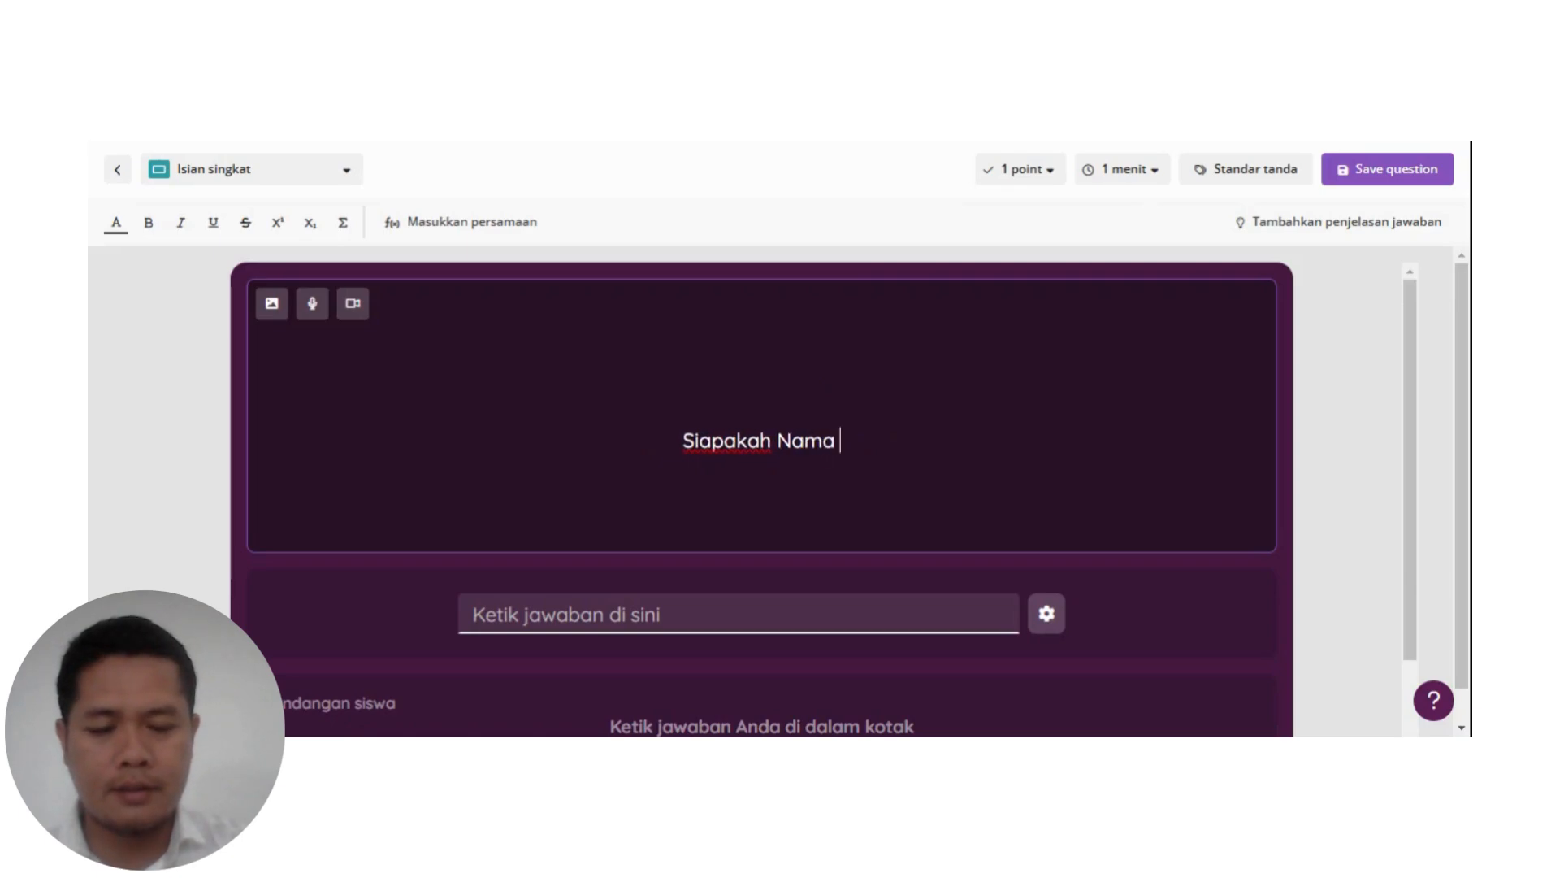
pyautogui.press('BackSpace')
pyautogui.press('BackSpace')
pyautogui.press('BackSpace')
pyautogui.press('BackSpace')
pyautogui.press('BackSpace')
pyautogui.press('BackSpace')
pyautogui.press('BackSpace')
pyautogui.press('BackSpace')
pyautogui.press('BackSpace')
pyautogui.press('BackSpace')
pyautogui.press('BackSpace')
pyautogui.press('BackSpace')
pyautogui.press('BackSpace')
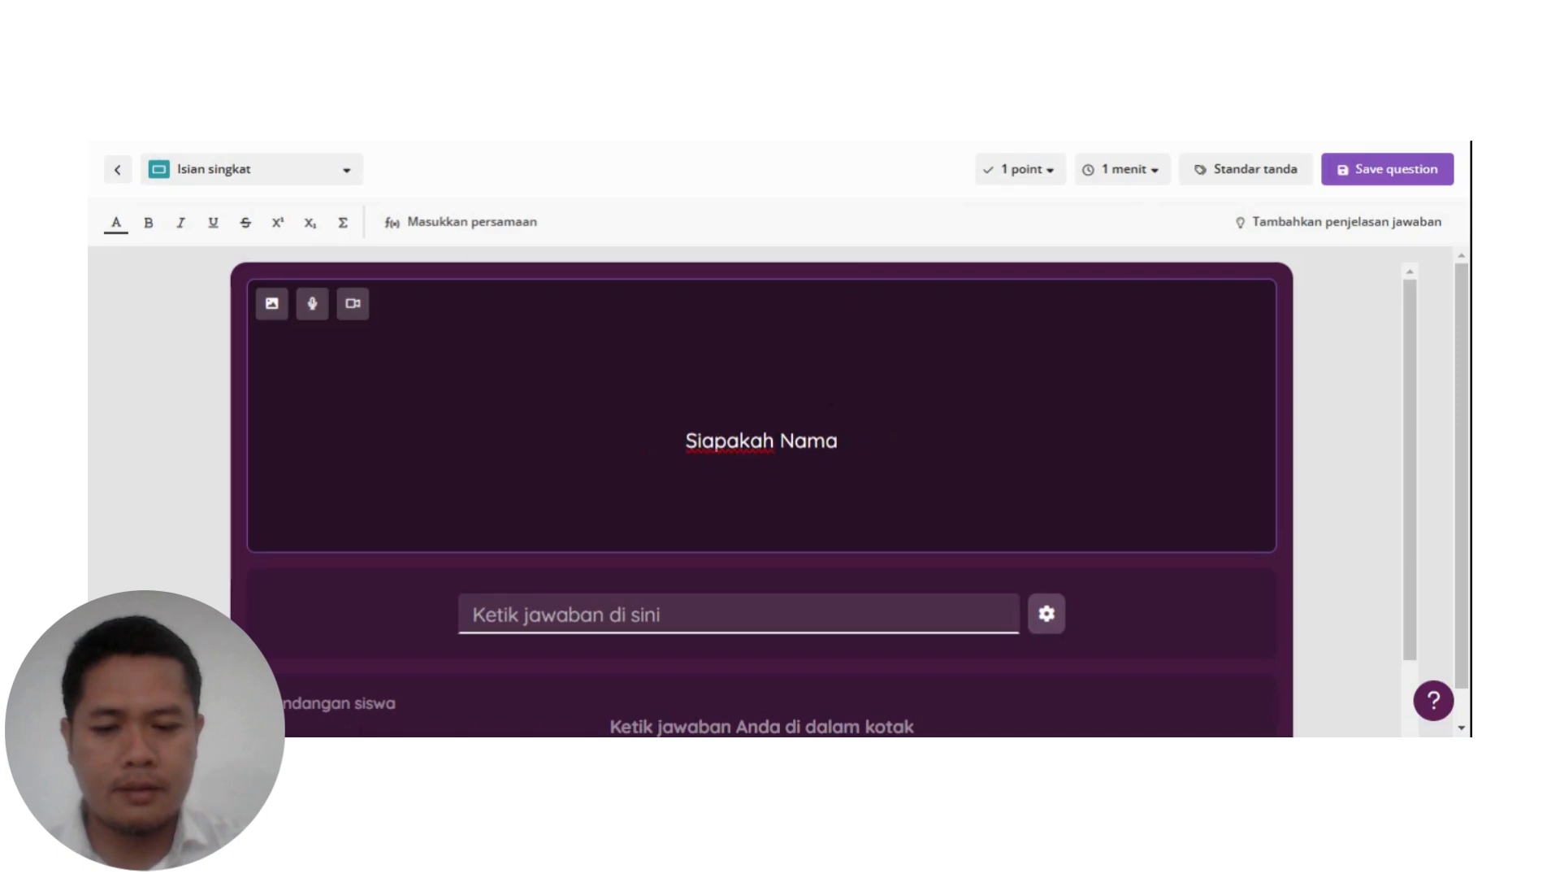
pyautogui.press('BackSpace')
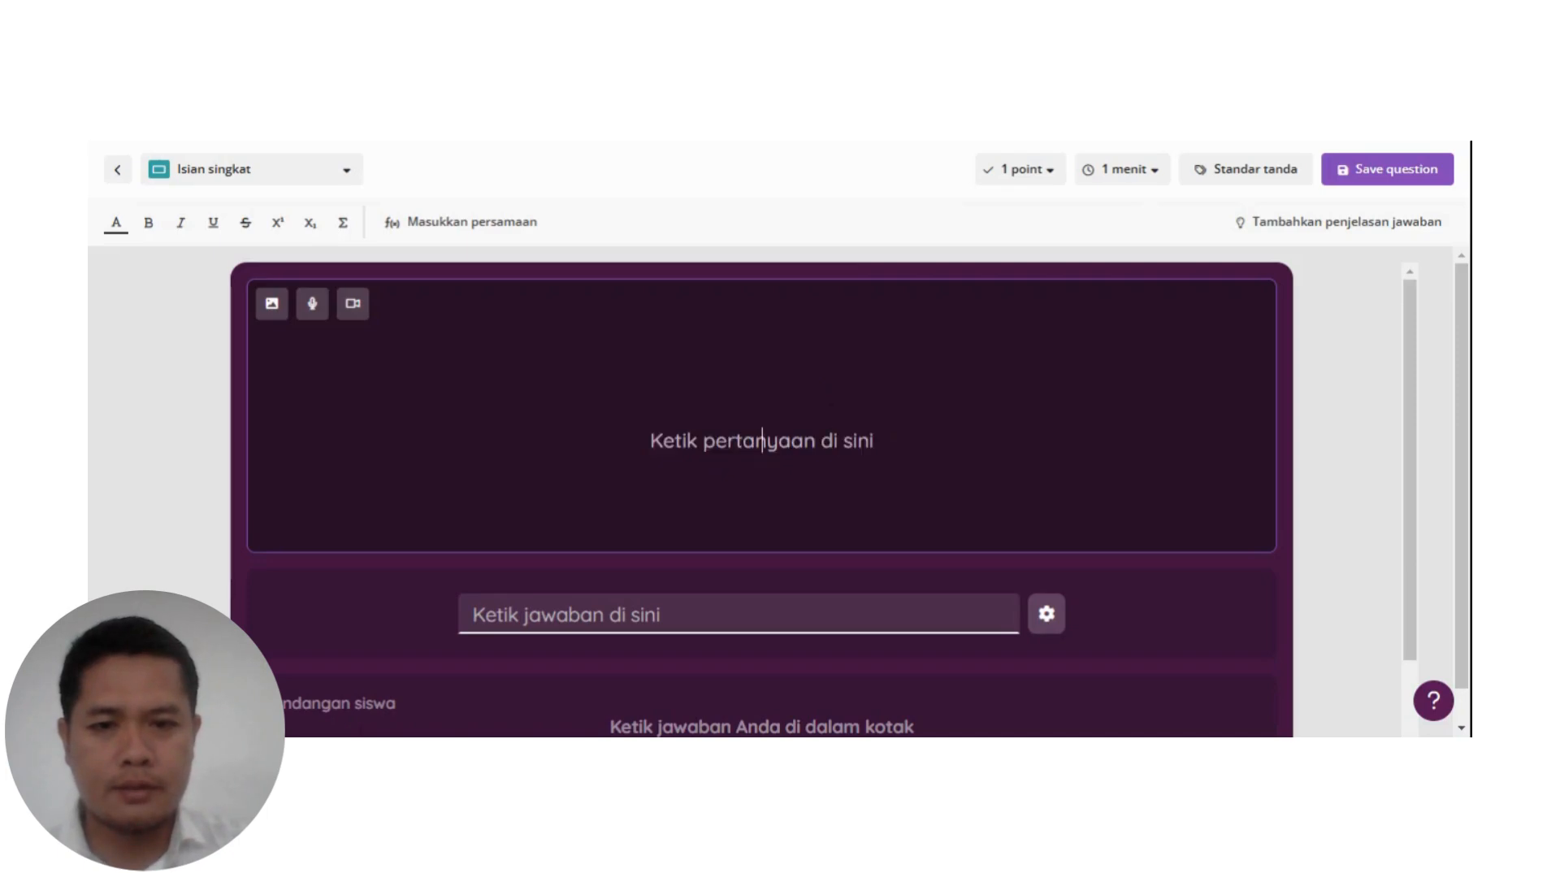
pyautogui.write('S')
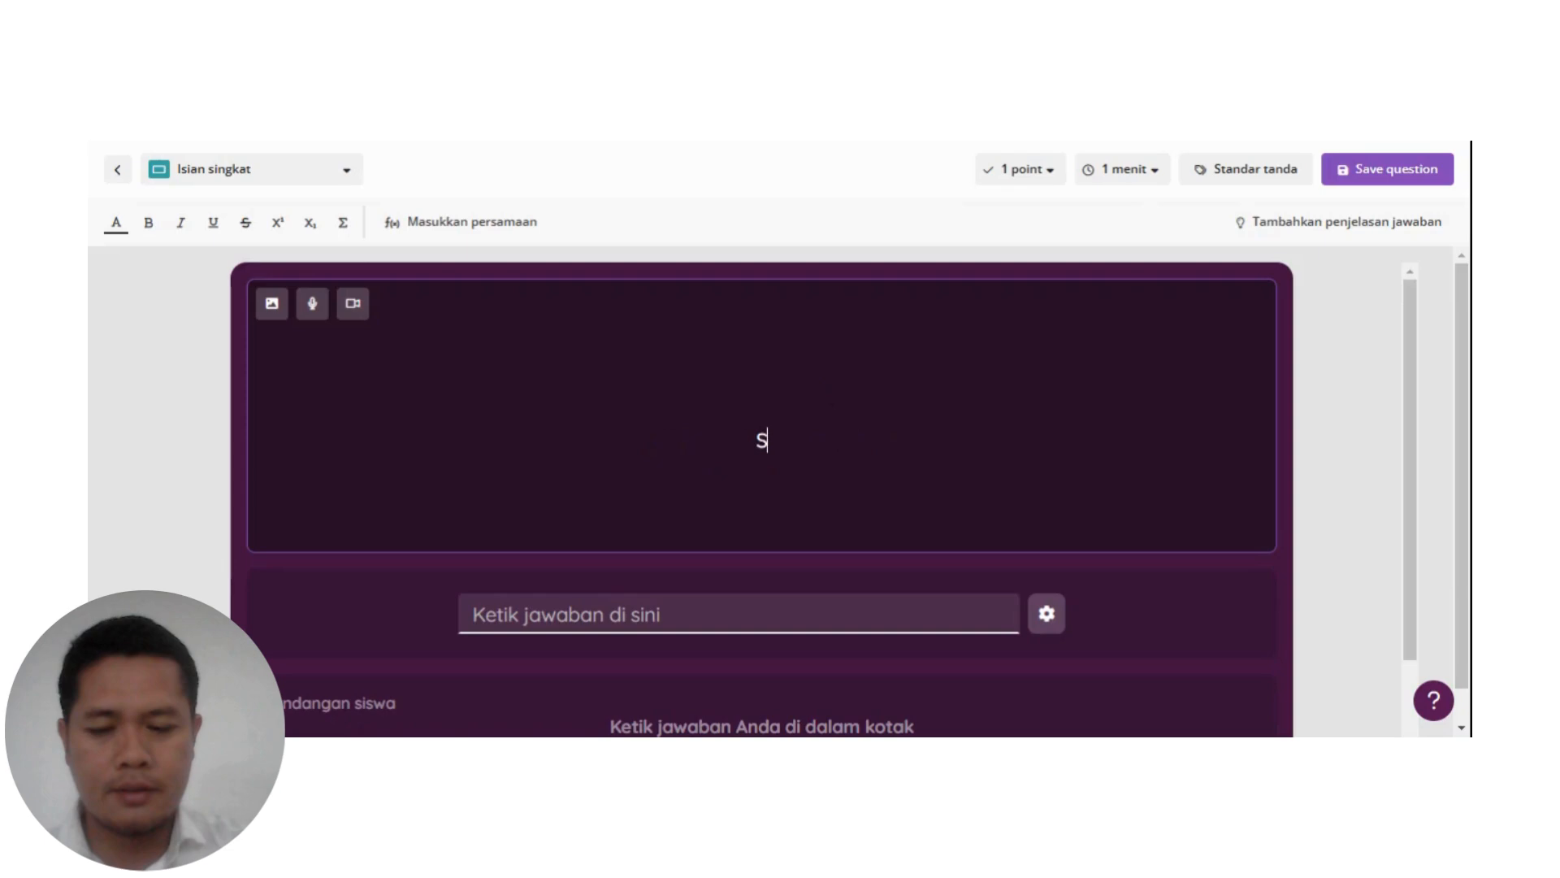
pyautogui.write('ebutkan ')
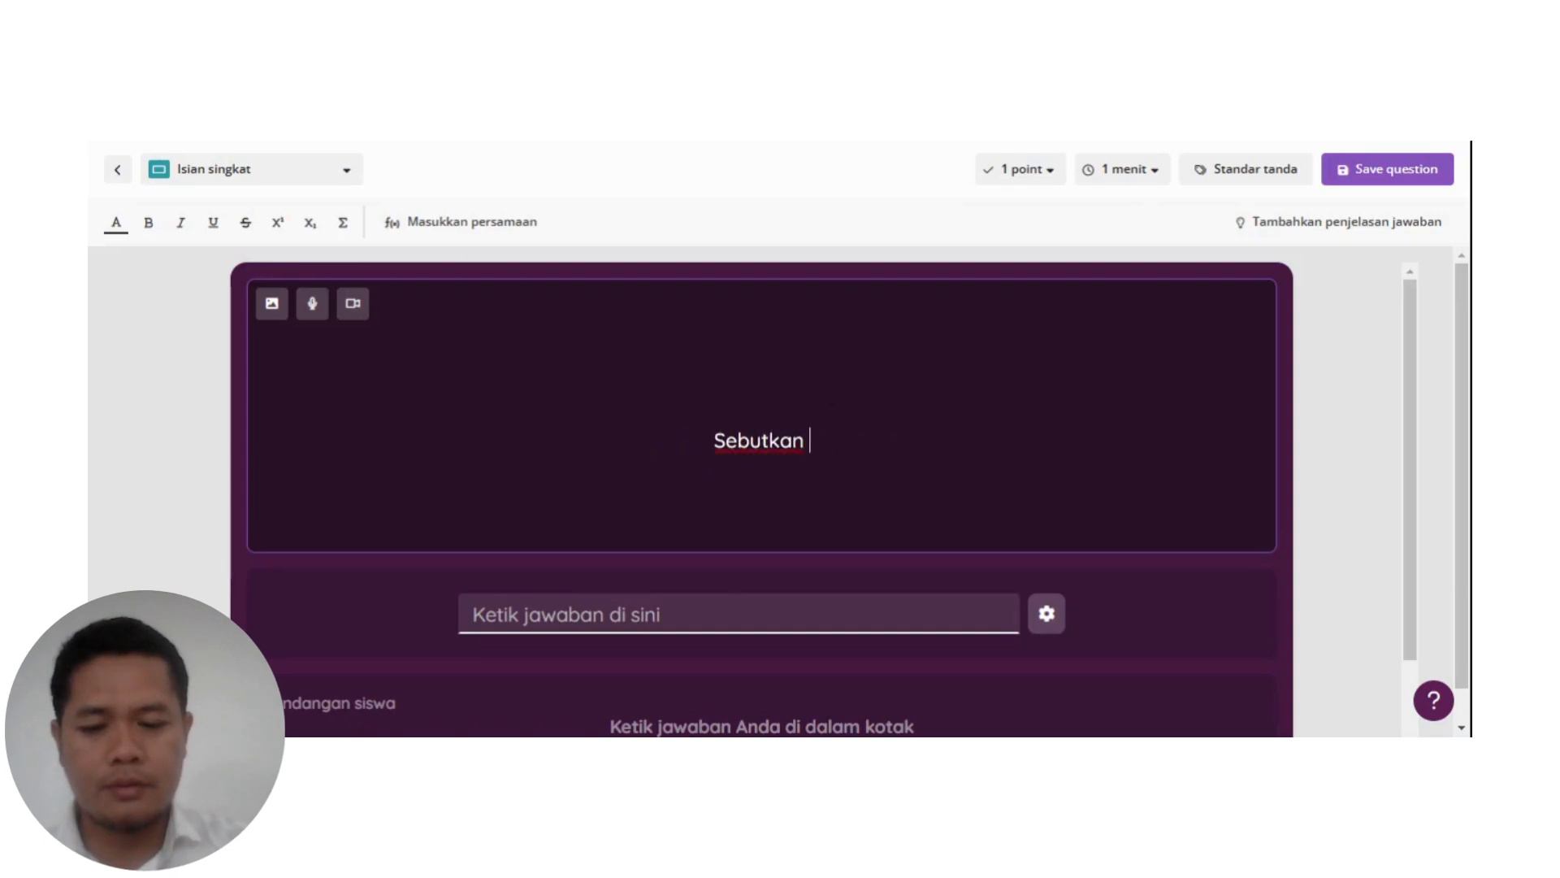
pyautogui.write('salah satu')
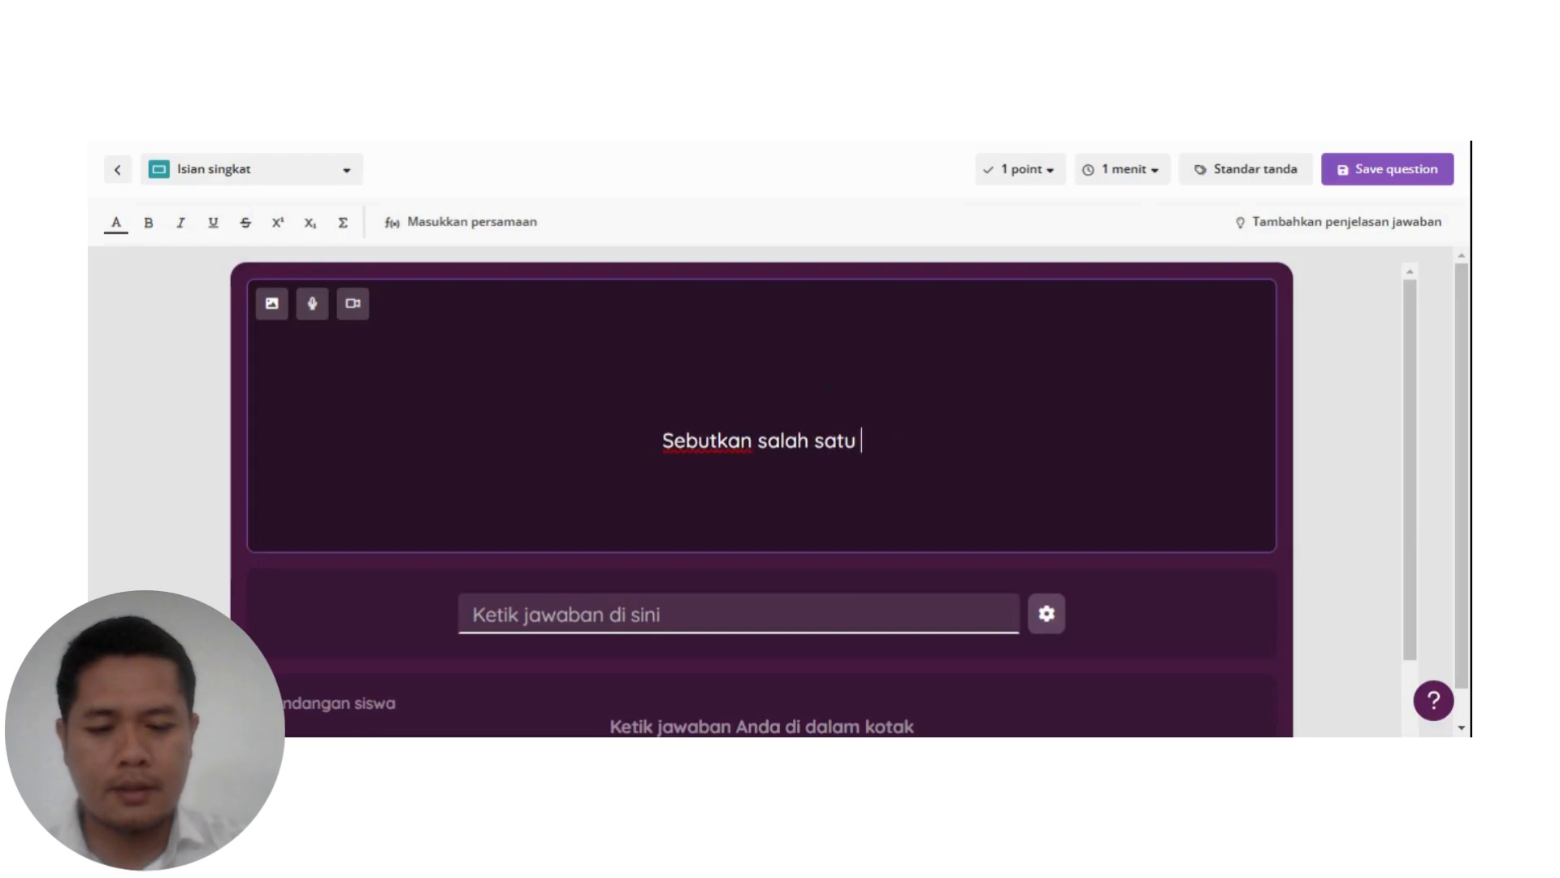
pyautogui.press('BackSpace')
pyautogui.press('BackSpace')
pyautogui.press('BackSpace')
pyautogui.press('BackSpace')
pyautogui.press('BackSpace')
pyautogui.press('BackSpace')
pyautogui.press('BackSpace')
pyautogui.press('BackSpace')
pyautogui.press('BackSpace')
pyautogui.press('BackSpace')
pyautogui.press('BackSpace')
pyautogui.press('BackSpace')
pyautogui.press('BackSpace')
pyautogui.press('BackSpace')
pyautogui.press('BackSpace')
pyautogui.press('BackSpace')
pyautogui.press('BackSpace')
pyautogui.press('BackSpace')
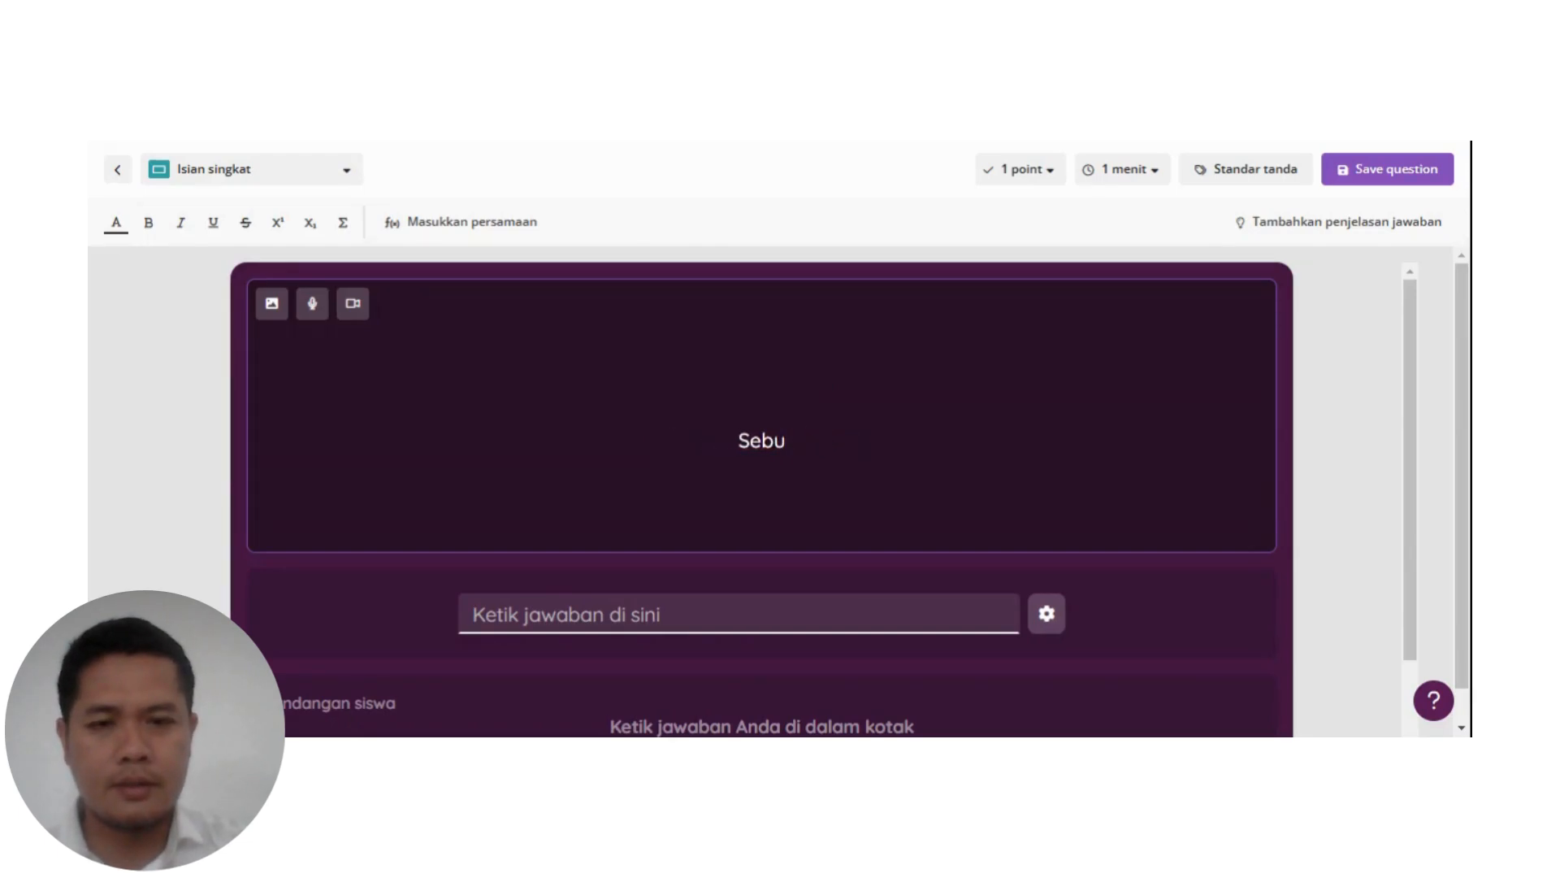
pyautogui.press('BackSpace')
# Enter the question text "Siapakah nama ketua PSSI 2024?" for the short-answer question.
pyautogui.write('iapakah nama ')
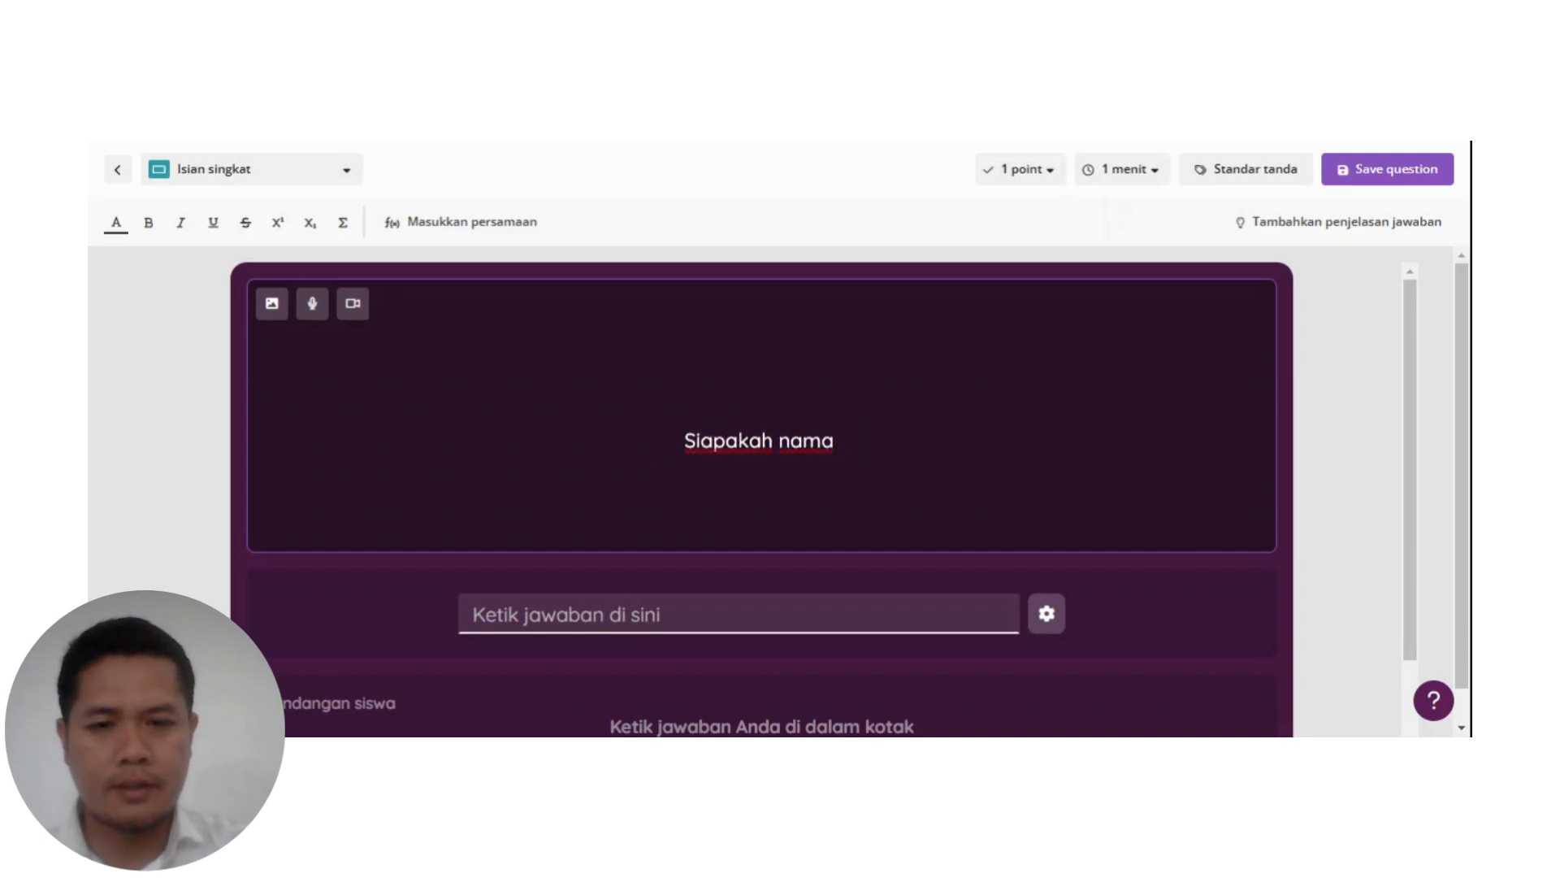
pyautogui.write('ketua')
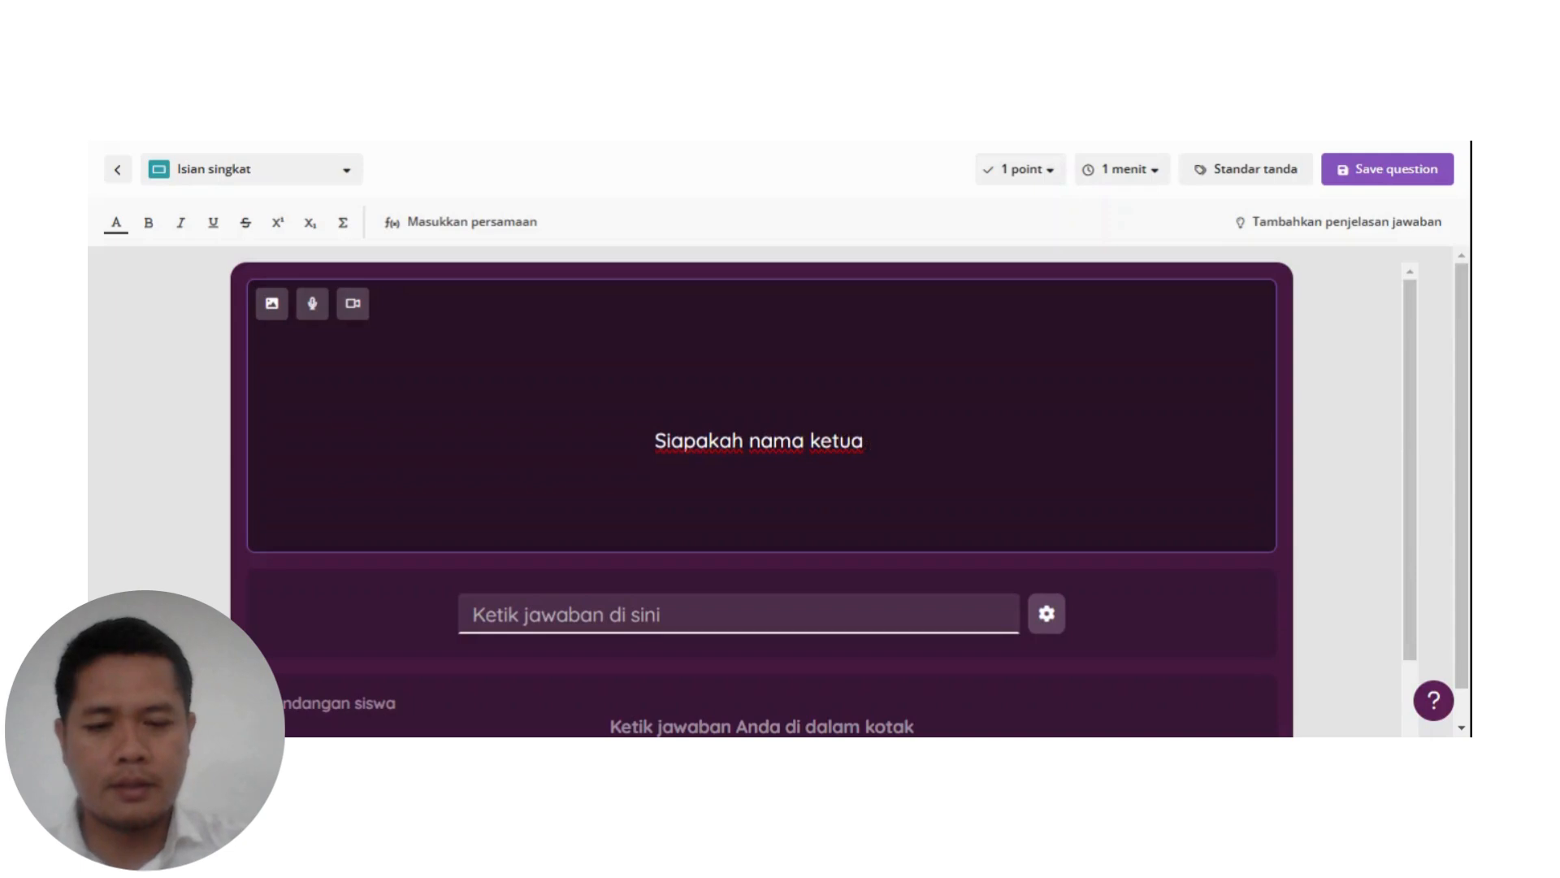
pyautogui.write(' PSSI')
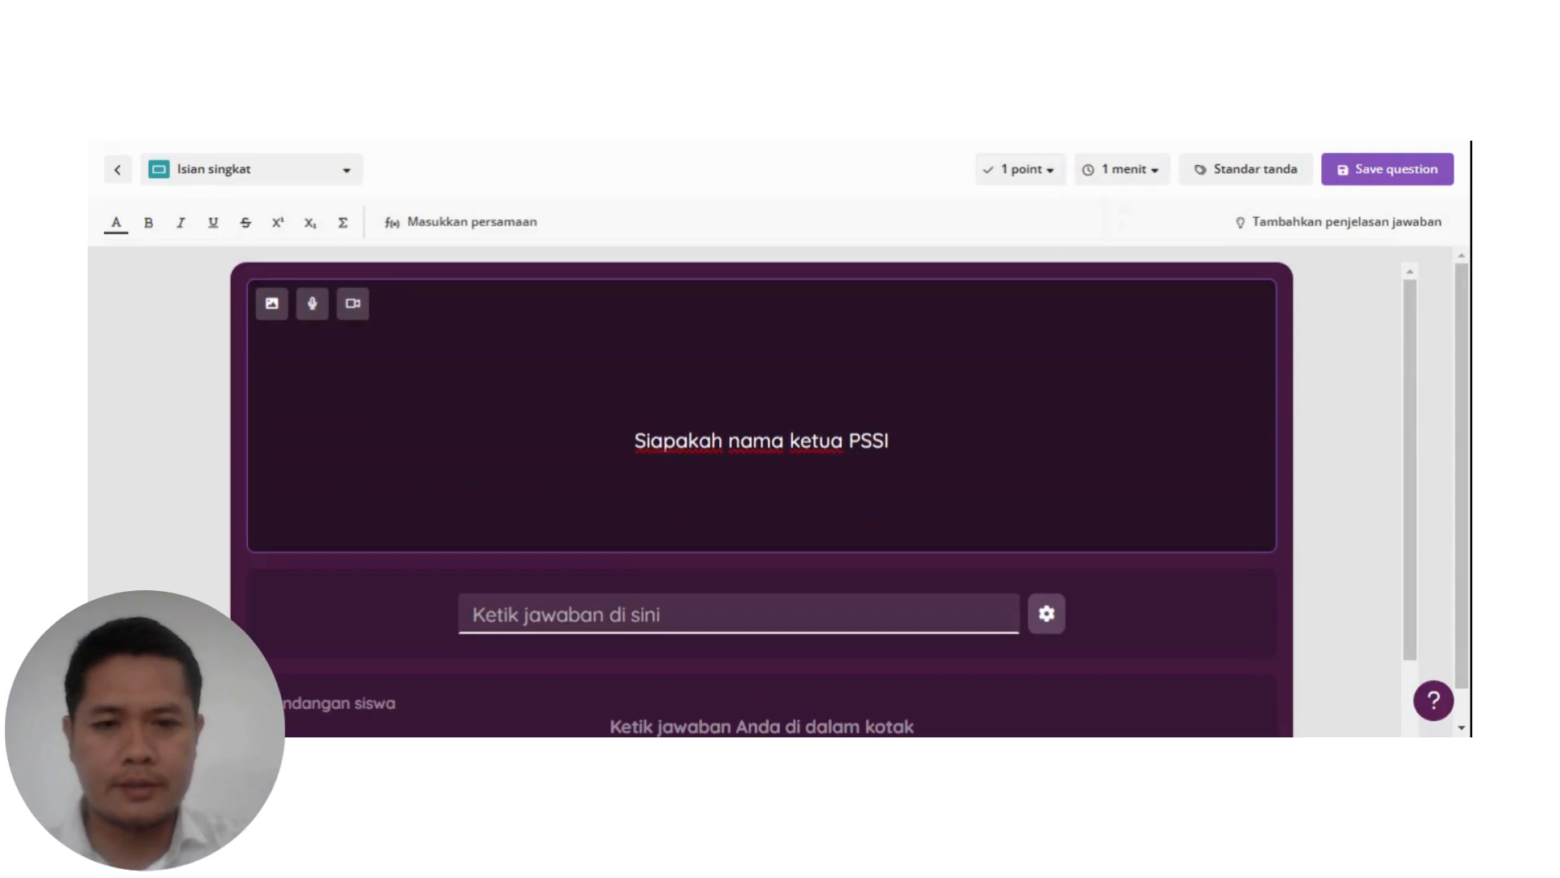
pyautogui.write(' 202')
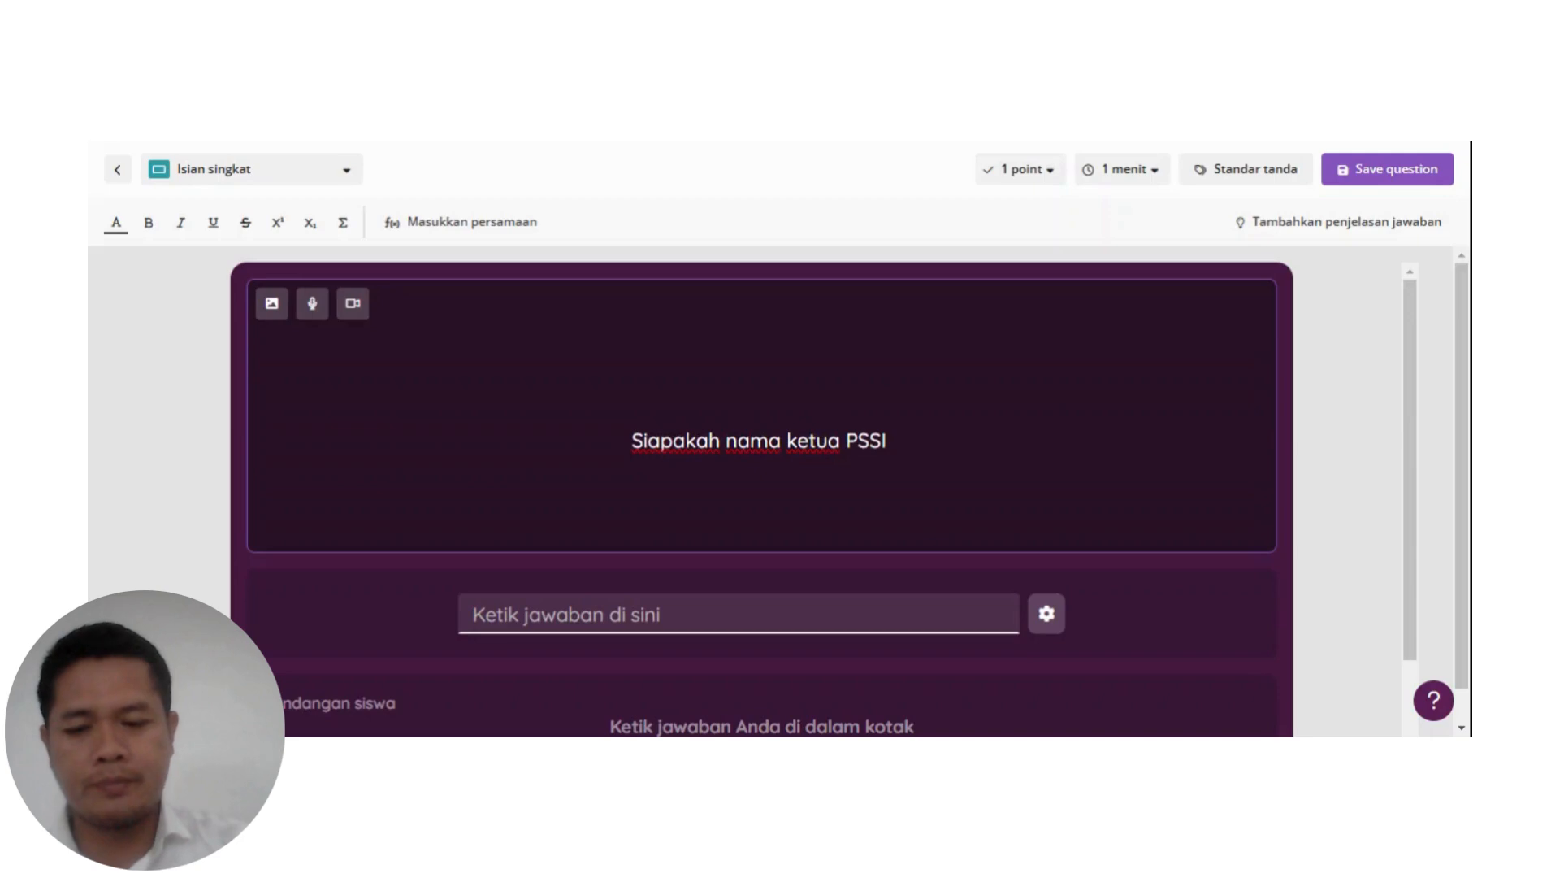
pyautogui.write('4?')
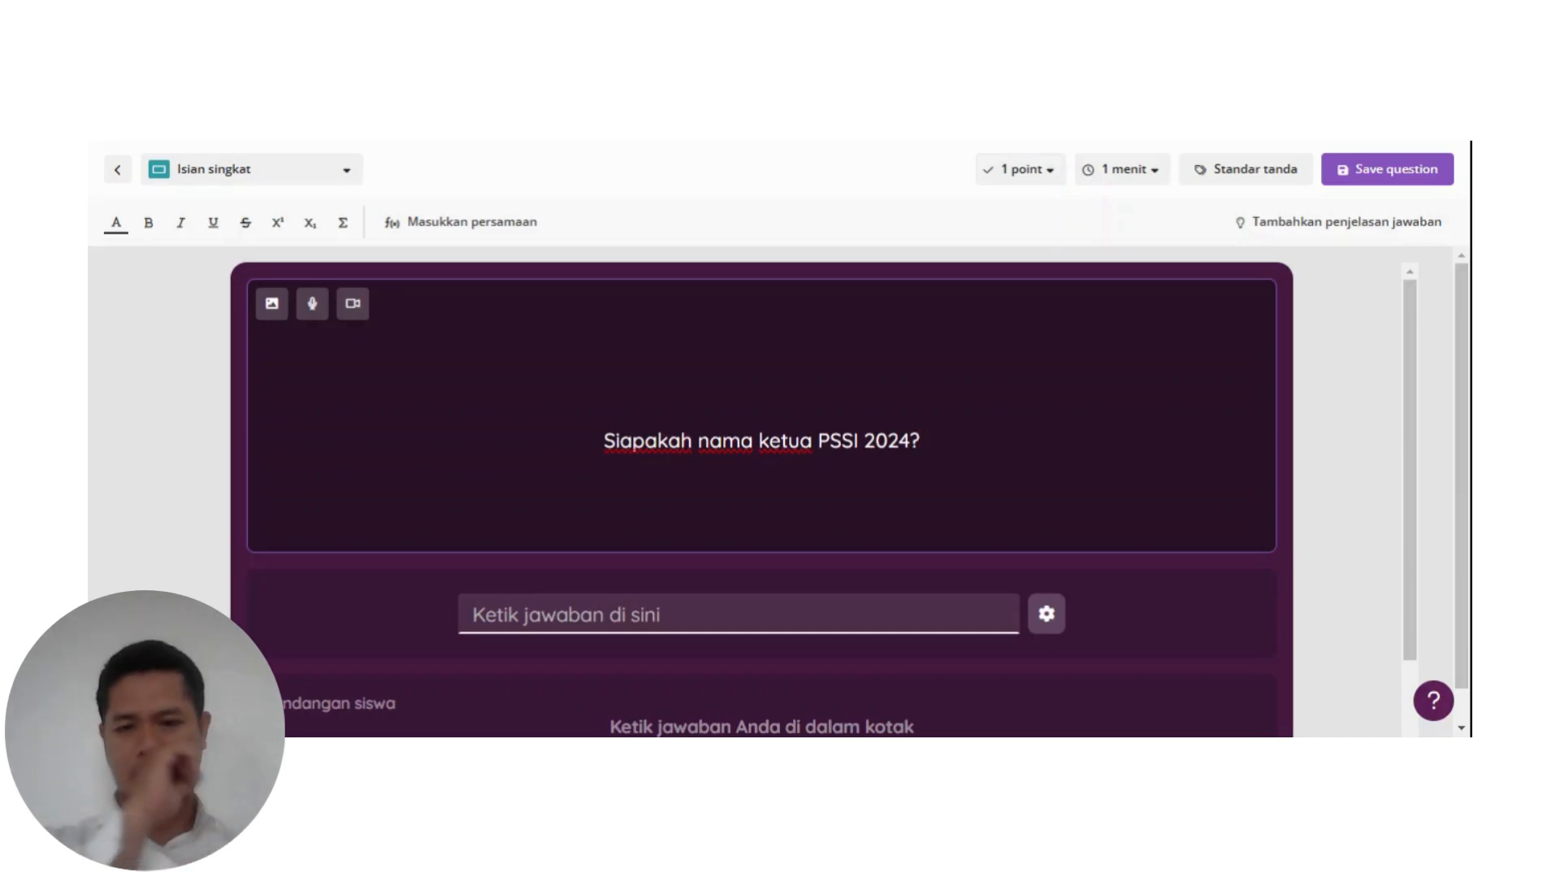
# Set "Erik Tohir" as the answer to the short-answer question and save the question.
pyautogui.click(650, 614)
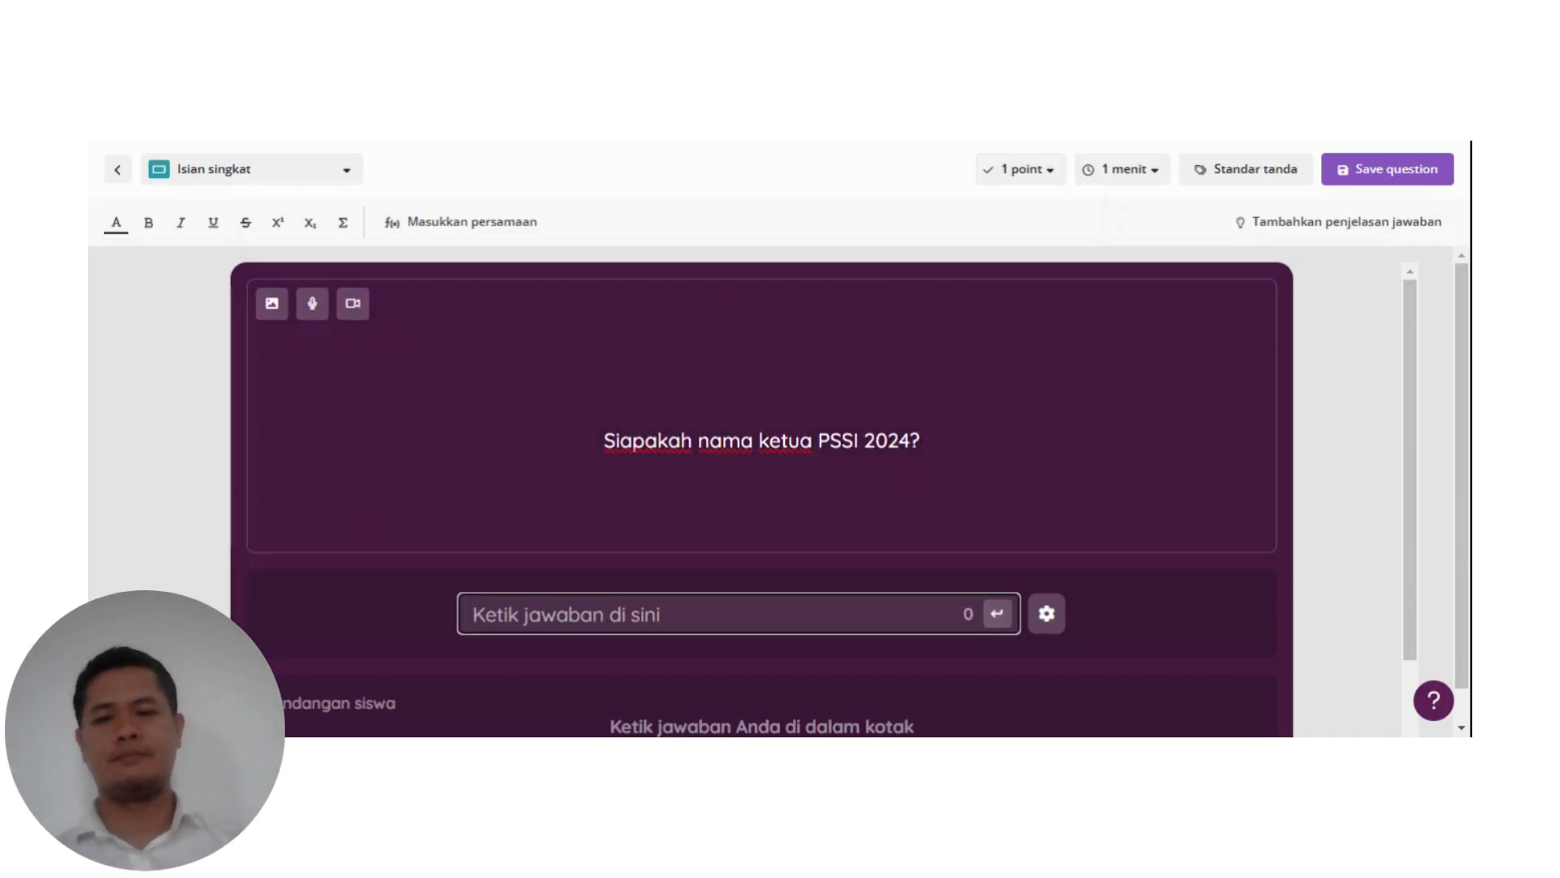
pyautogui.write('Ere')
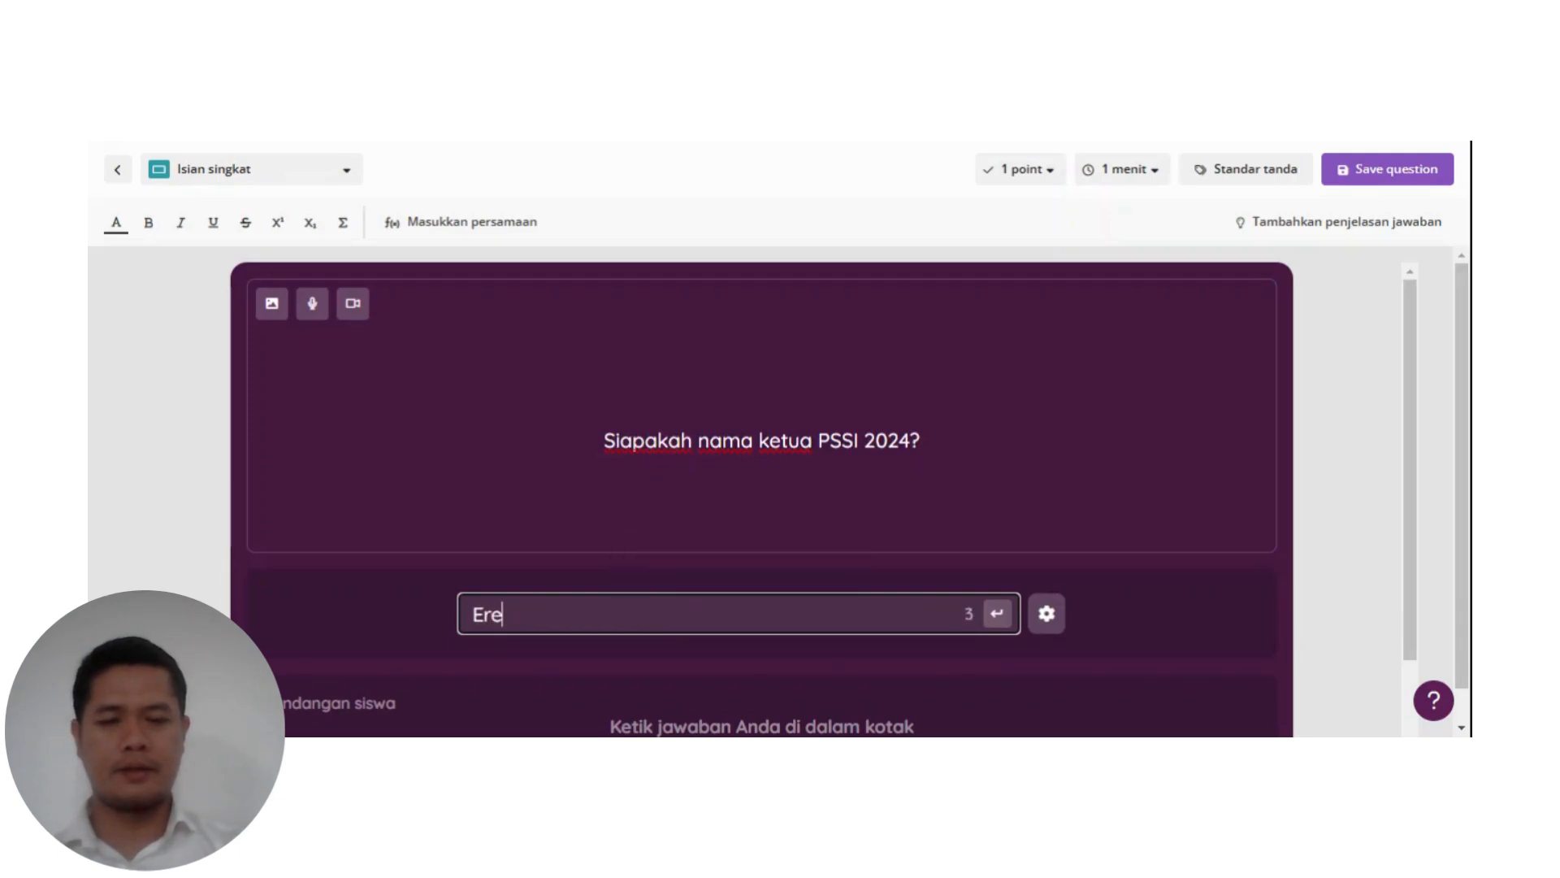
pyautogui.press('BackSpace')
pyautogui.write('ik T')
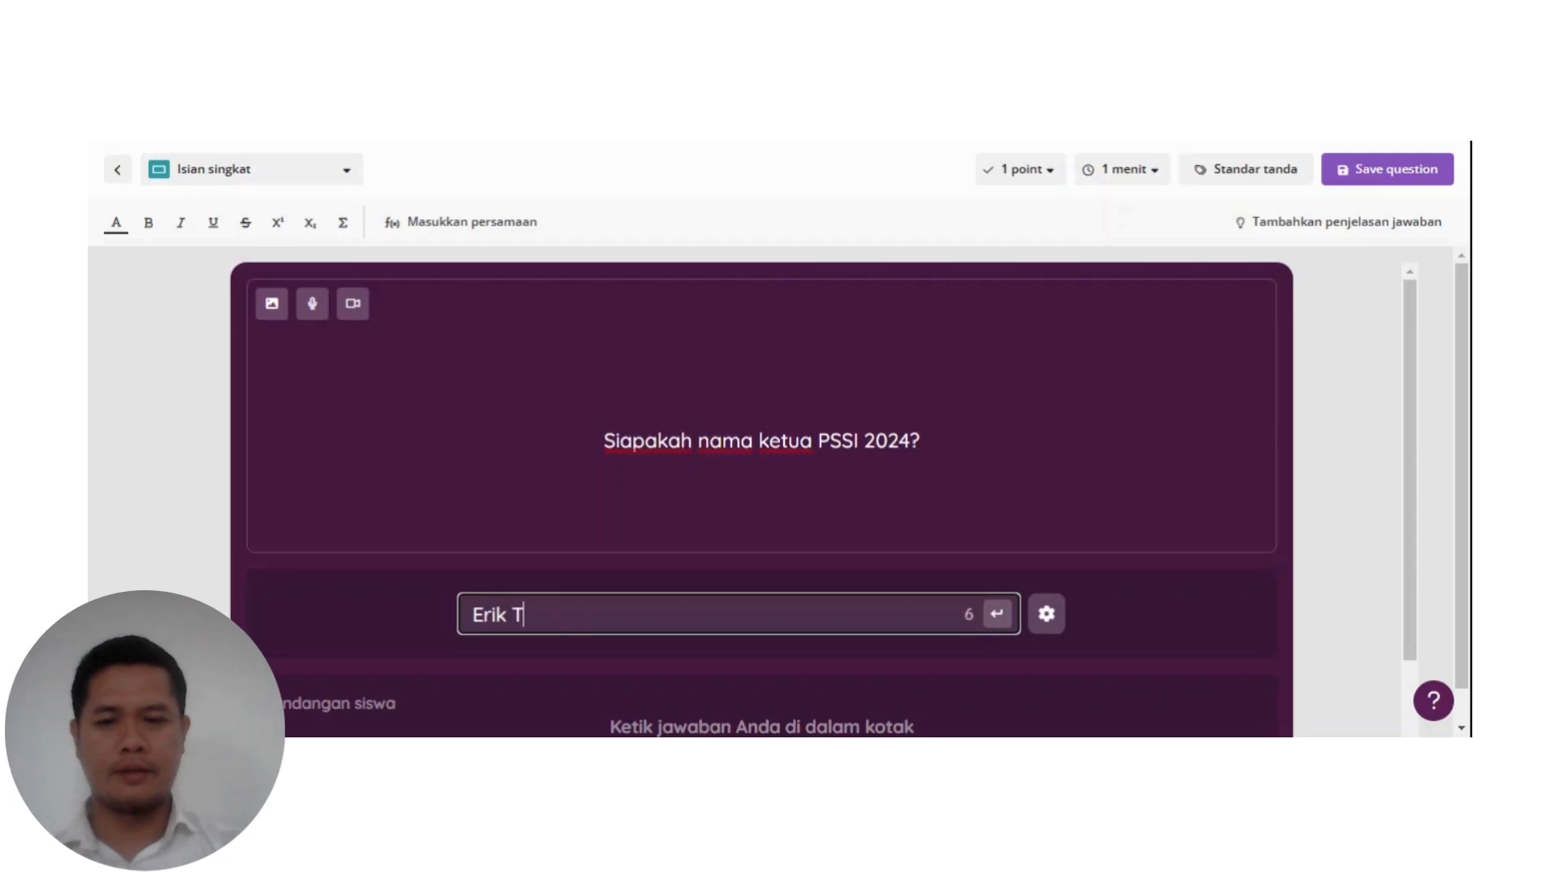
pyautogui.write('ohir')
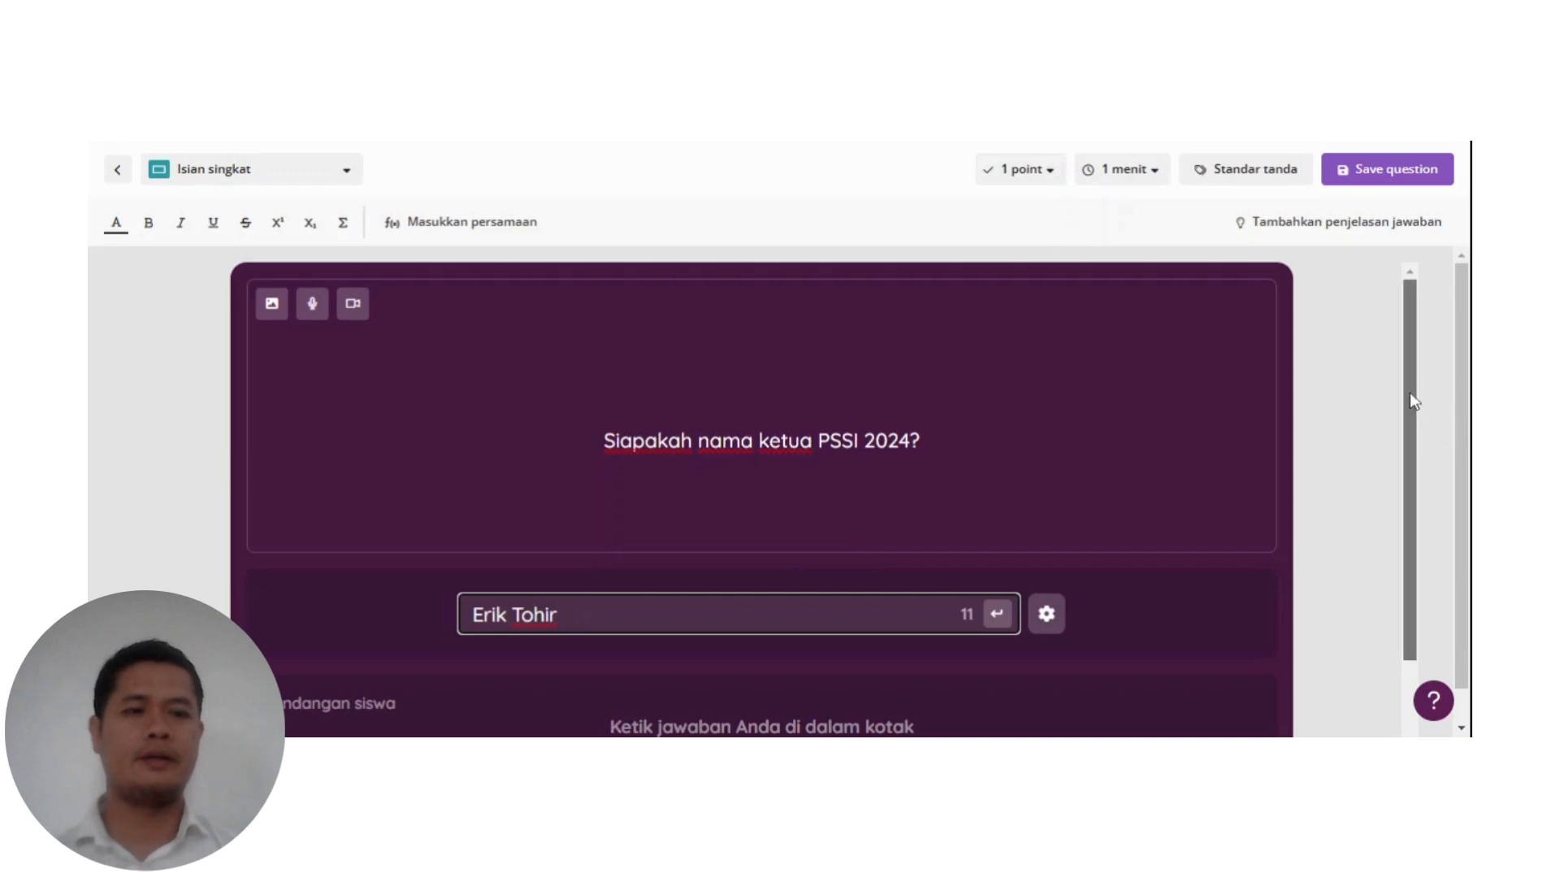
pyautogui.moveTo(1410, 391); pyautogui.dragTo(1414, 486)
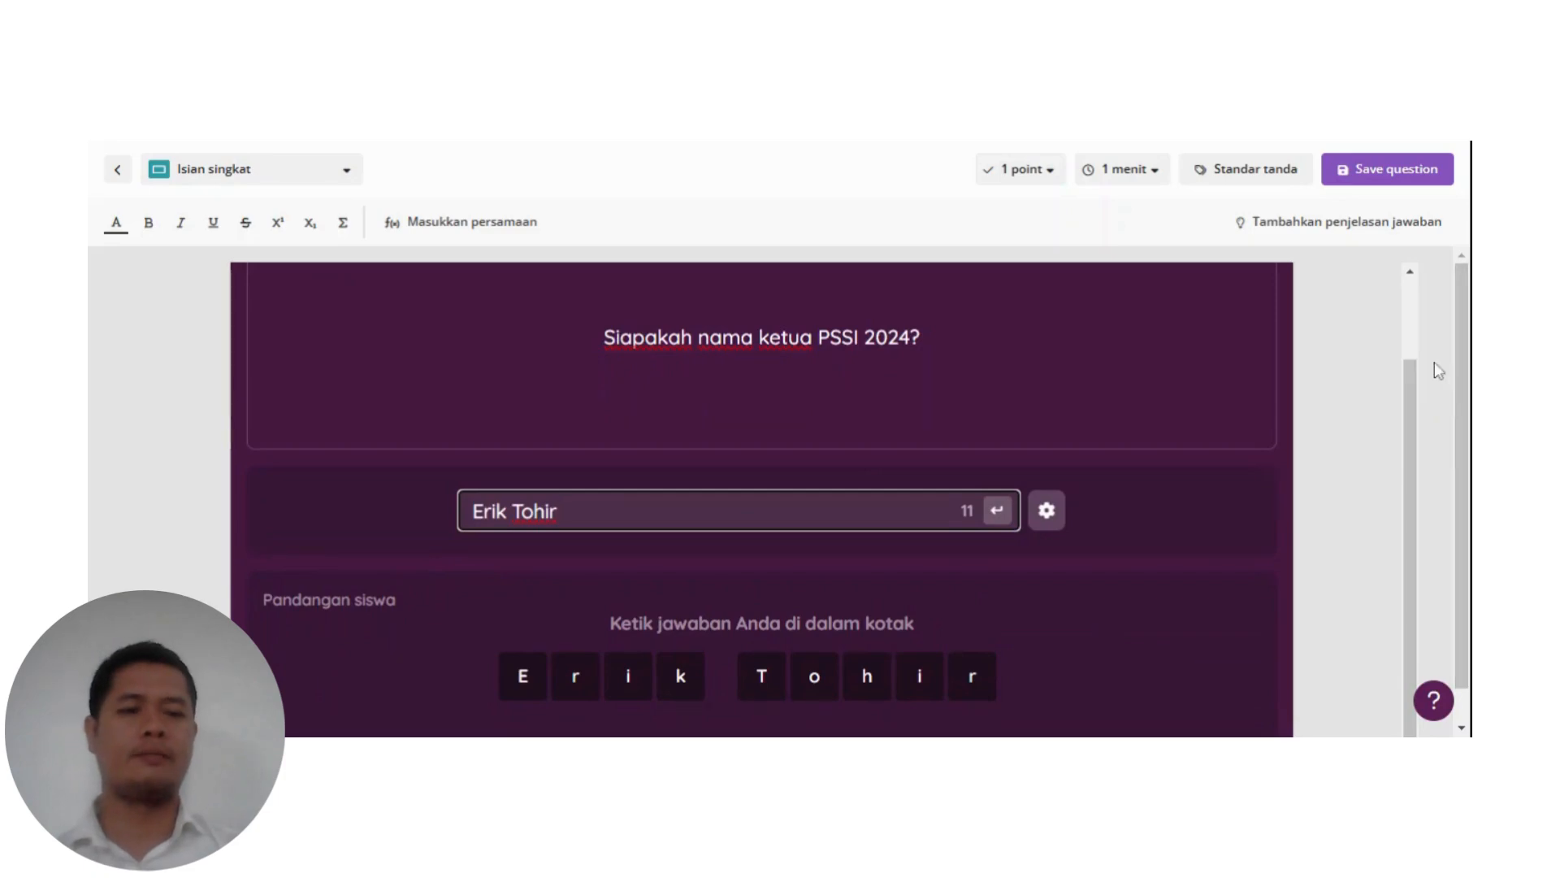
pyautogui.click(1428, 169)
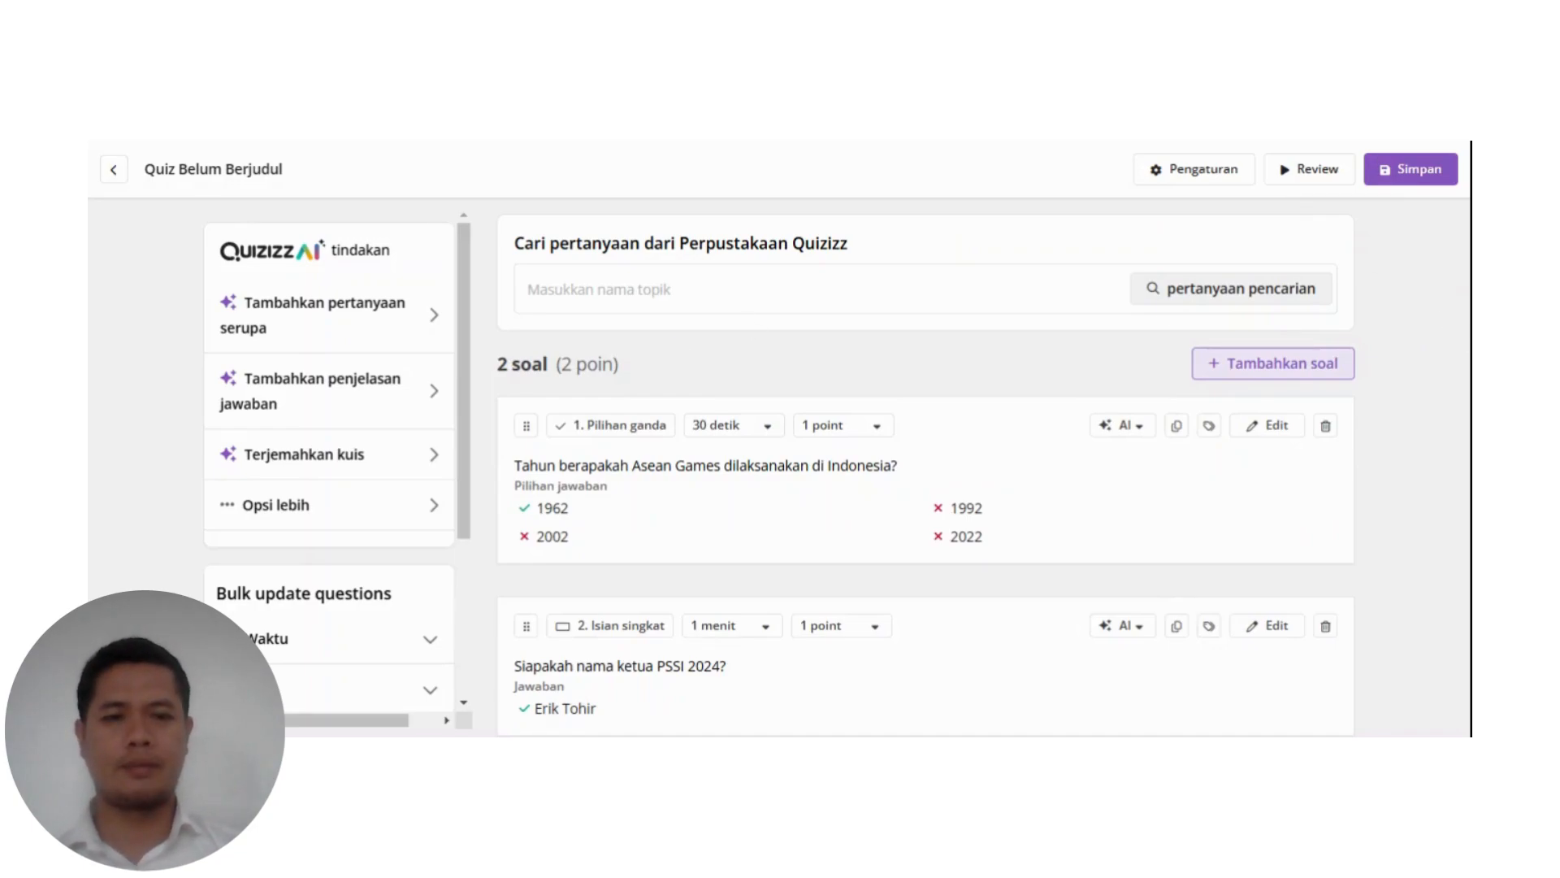
# Search the Quizizz library for community questions on the topic "Soal PJOK kelas 8".
pyautogui.moveTo(1451, 347); pyautogui.dragTo(1469, 426)
pyautogui.scroll(-1, 1433, 404)
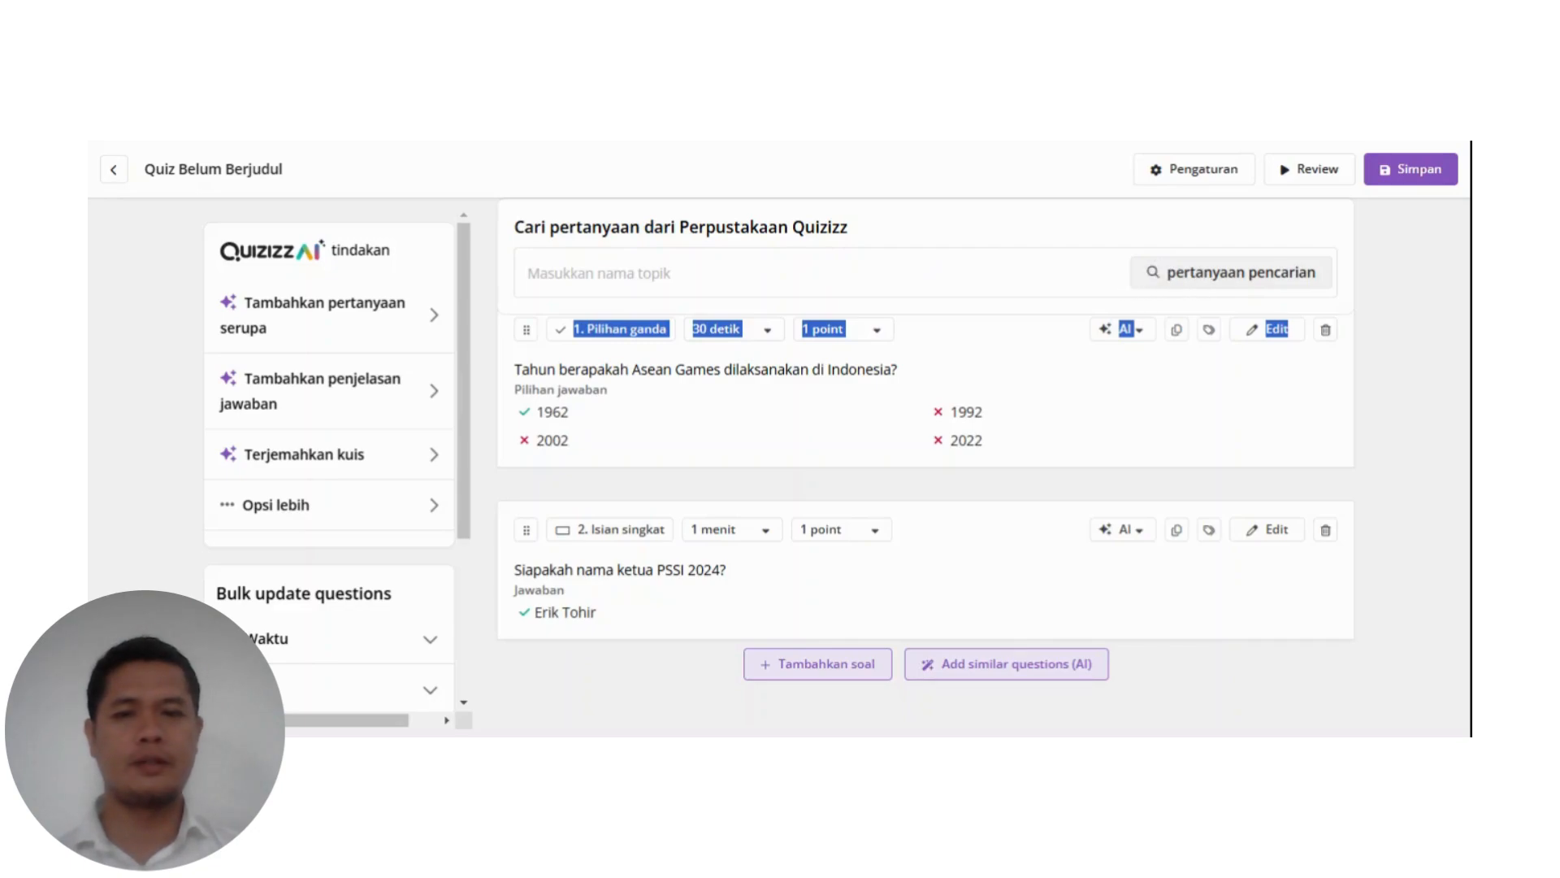
pyautogui.click(1231, 273)
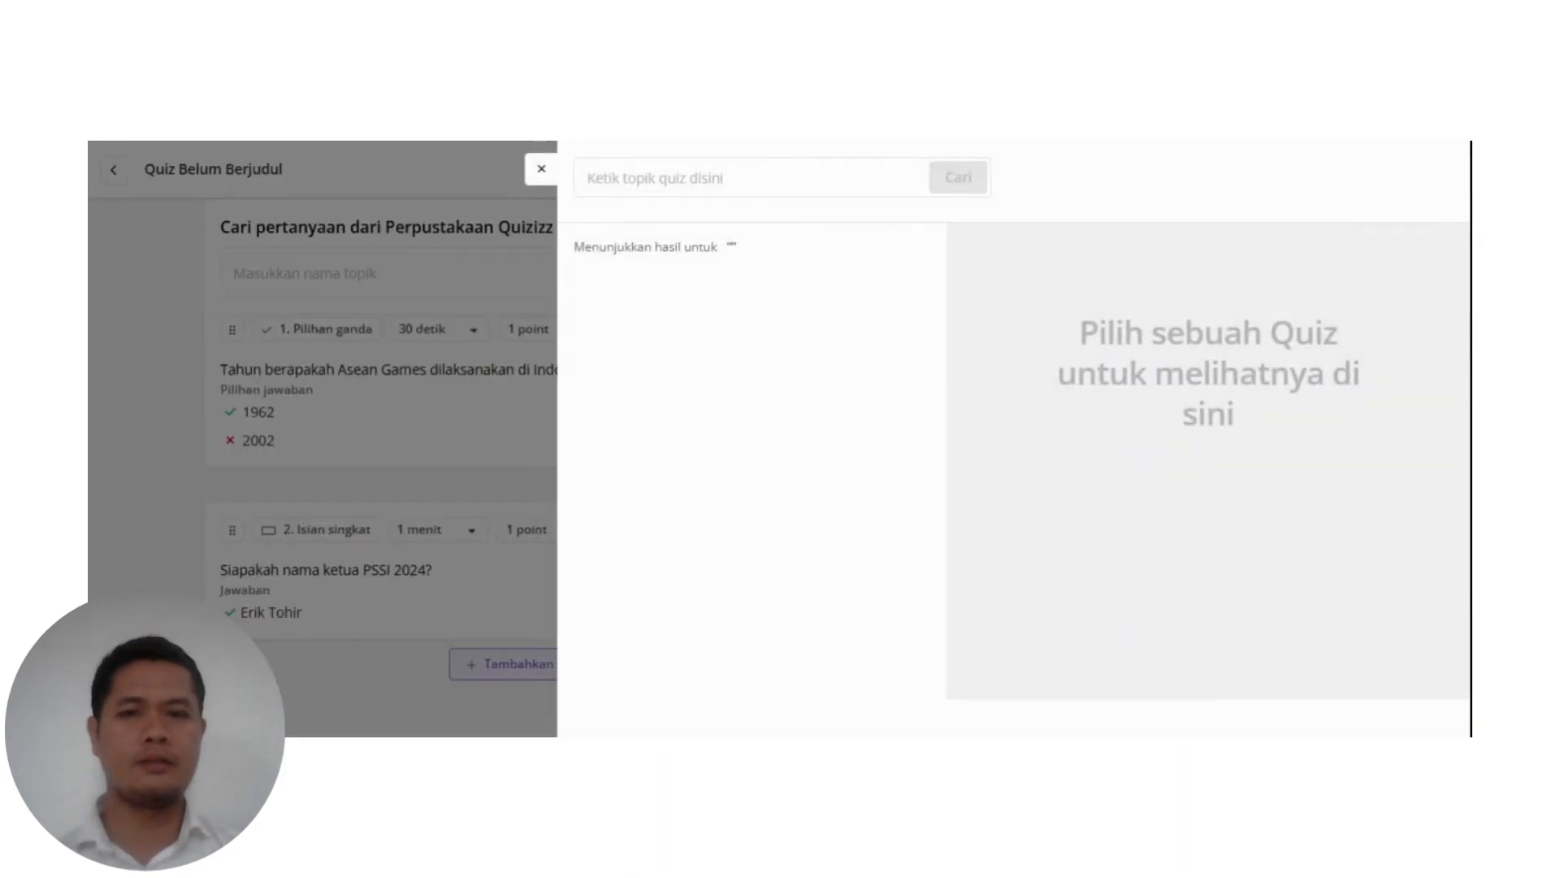
pyautogui.click(731, 178)
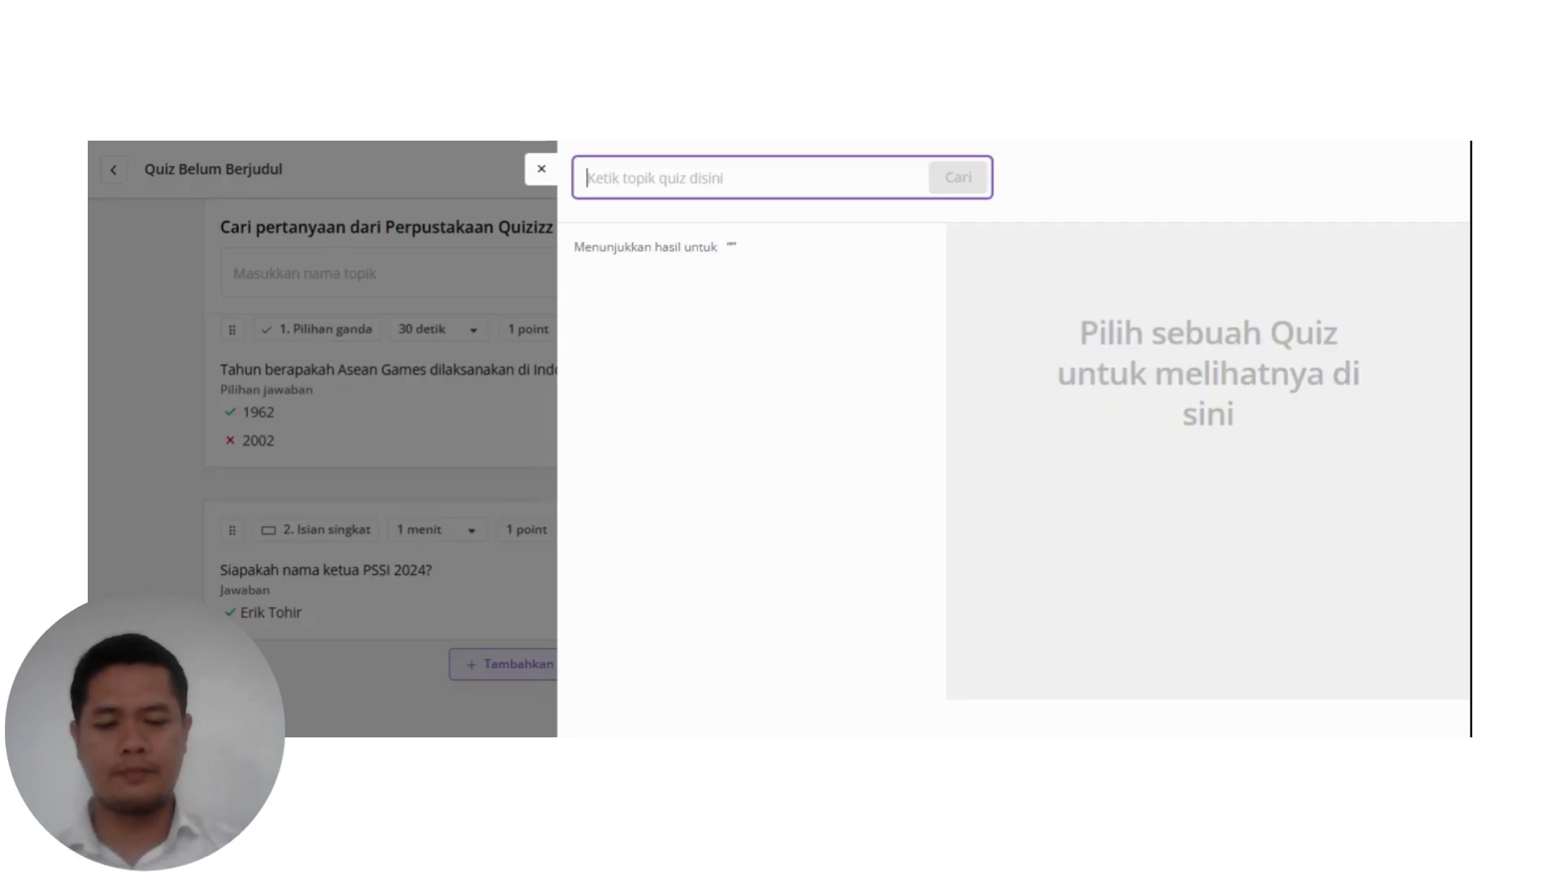
pyautogui.write('Soal P')
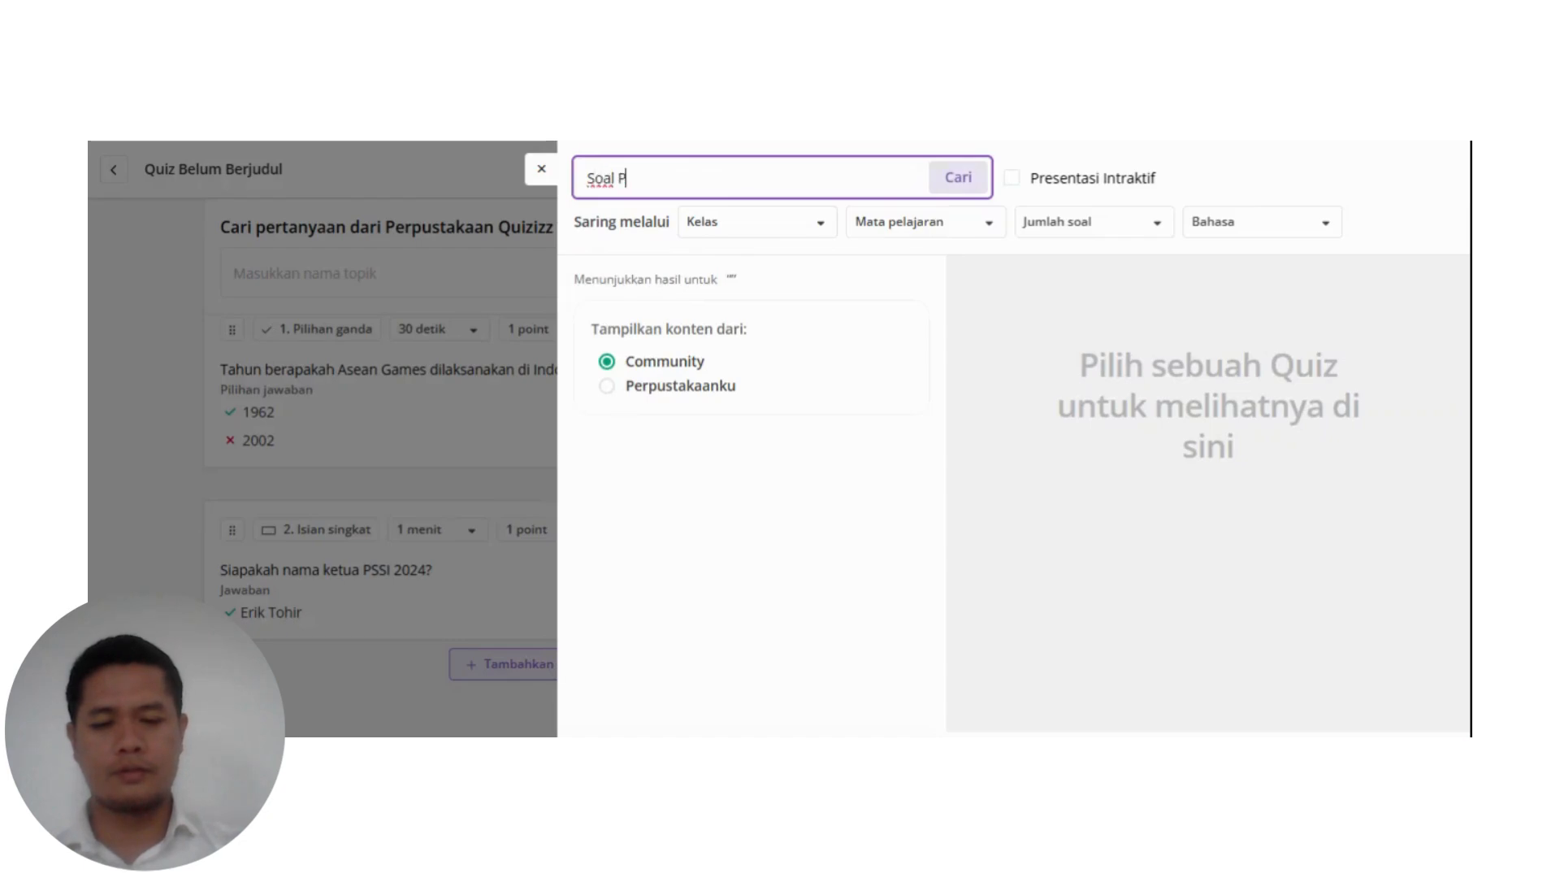
pyautogui.write('JOK kelas')
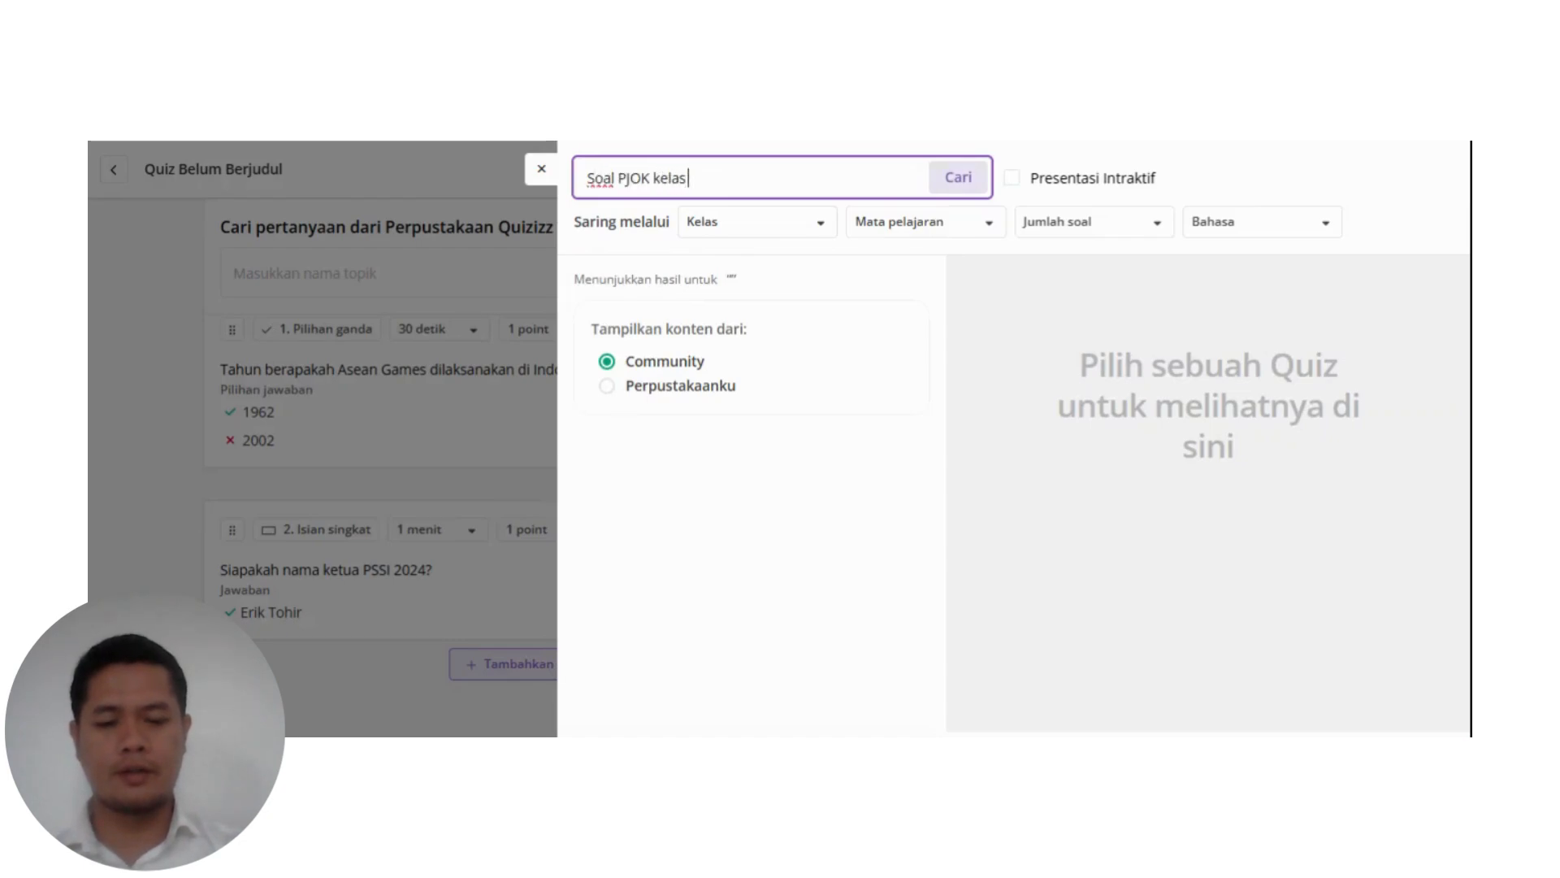
pyautogui.write(' 8')
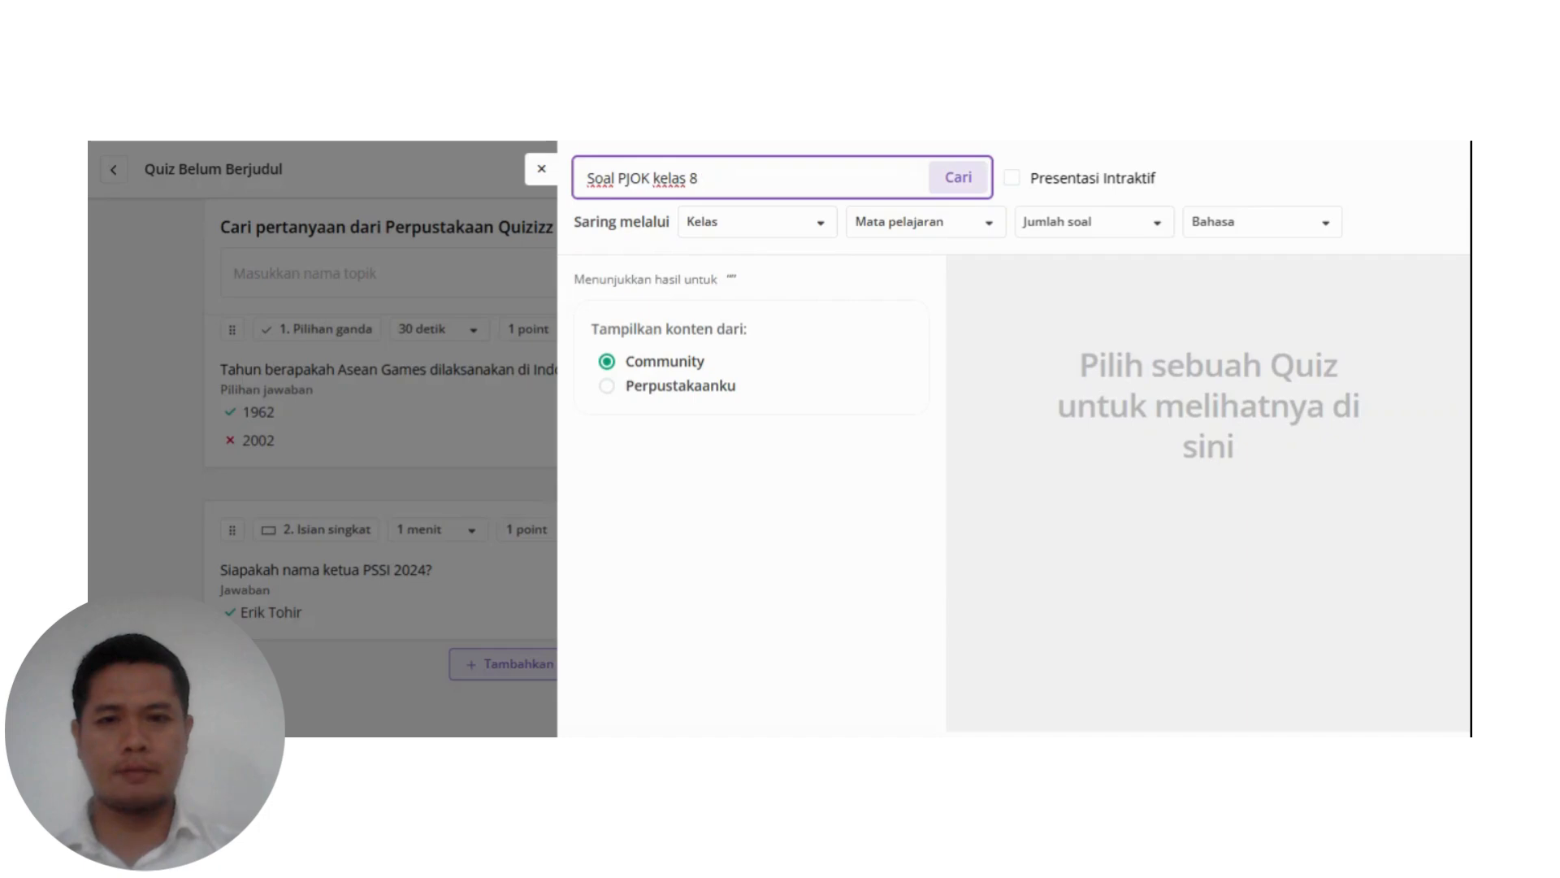
pyautogui.click(962, 178)
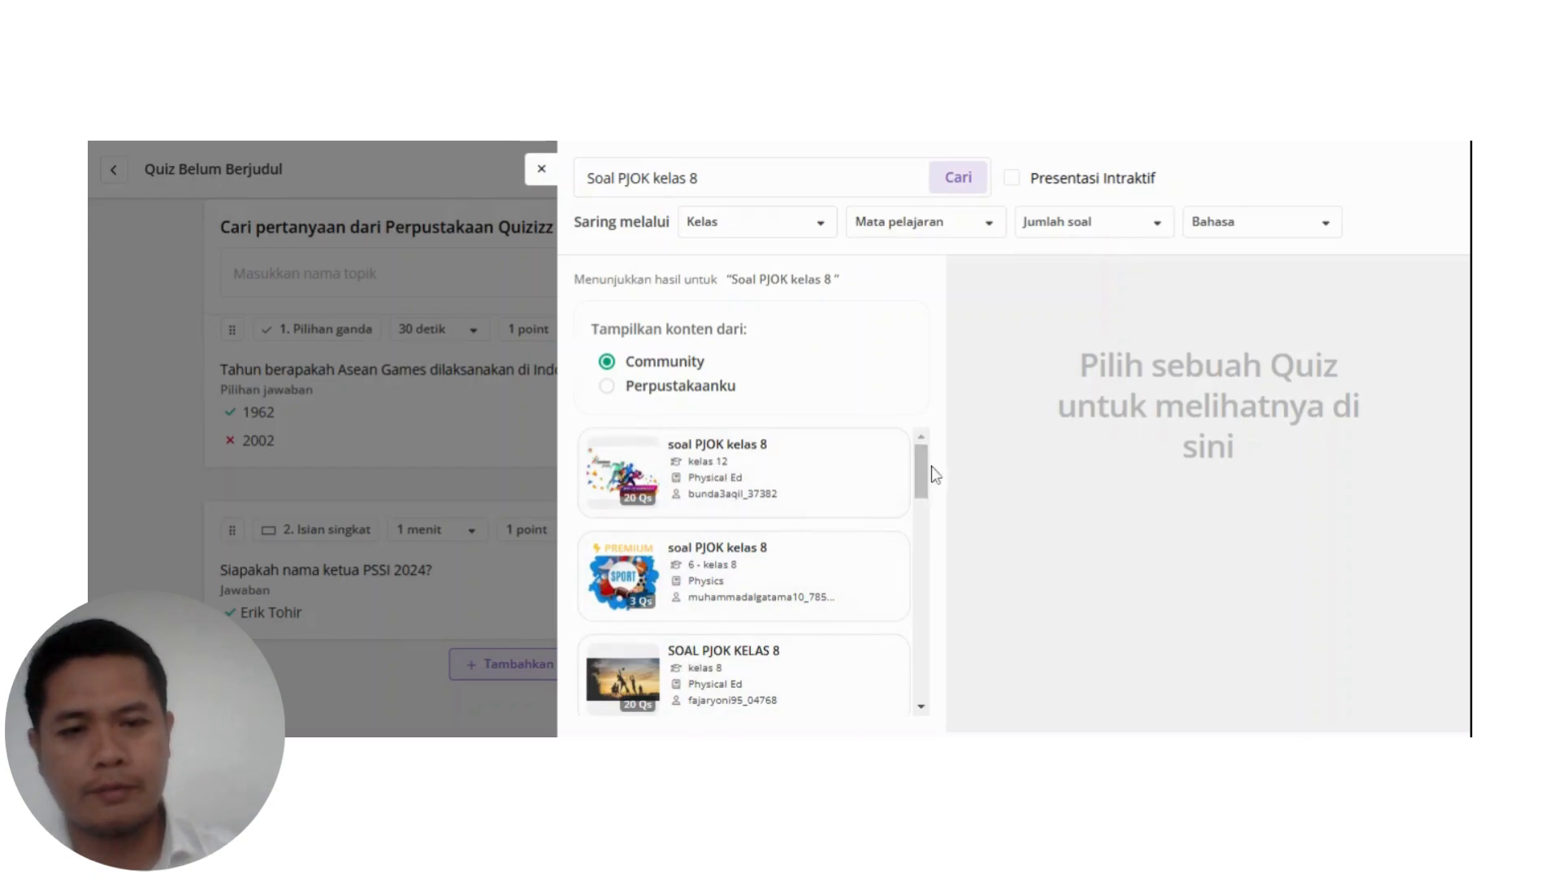
# Browse the found quizzes and preview the questions of the first one, the Physical Ed quiz "soal PJOK kelas 8" with 20 questions.
pyautogui.scroll(-1, 920, 467)
pyautogui.scroll(1, 920, 468)
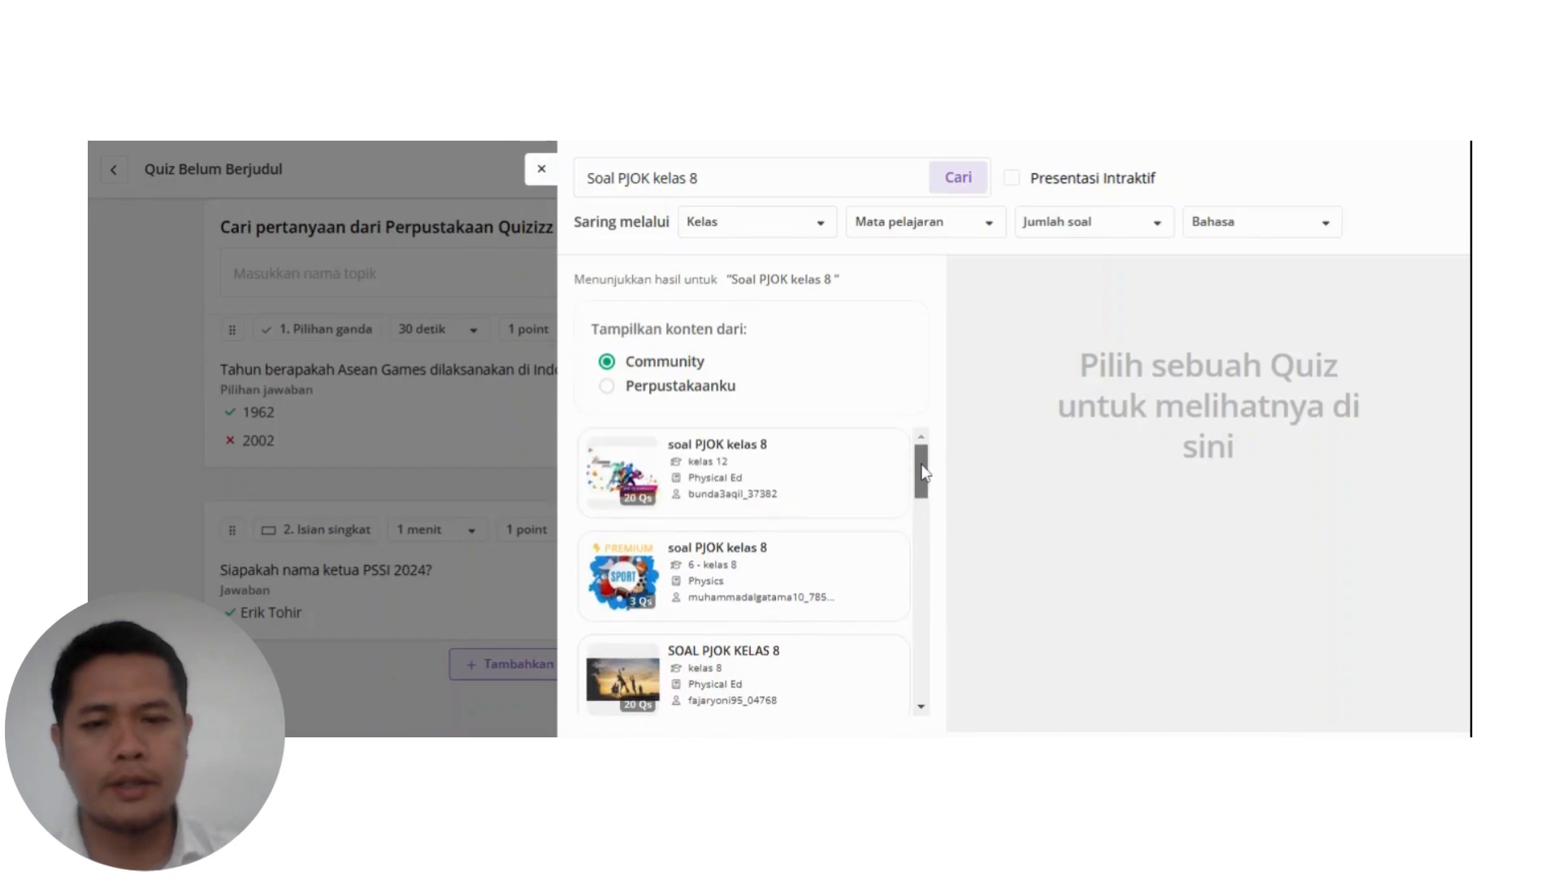
pyautogui.scroll(-2, 920, 483)
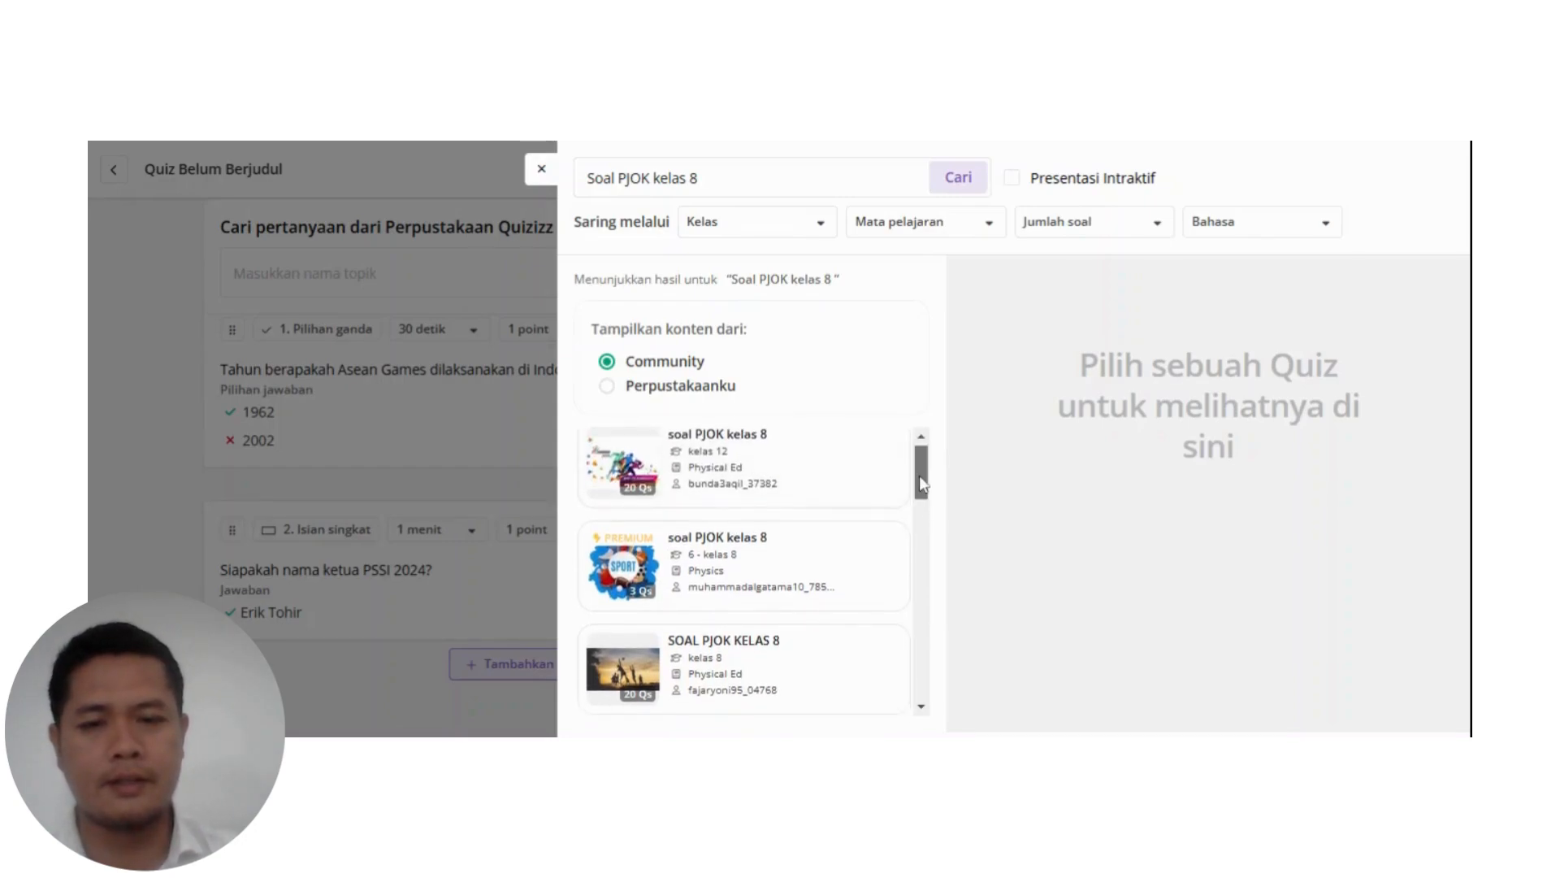
pyautogui.moveTo(919, 475)
pyautogui.mouseDown()
pyautogui.moveTo(919, 503)
pyautogui.moveTo(923, 447)
pyautogui.mouseUp()
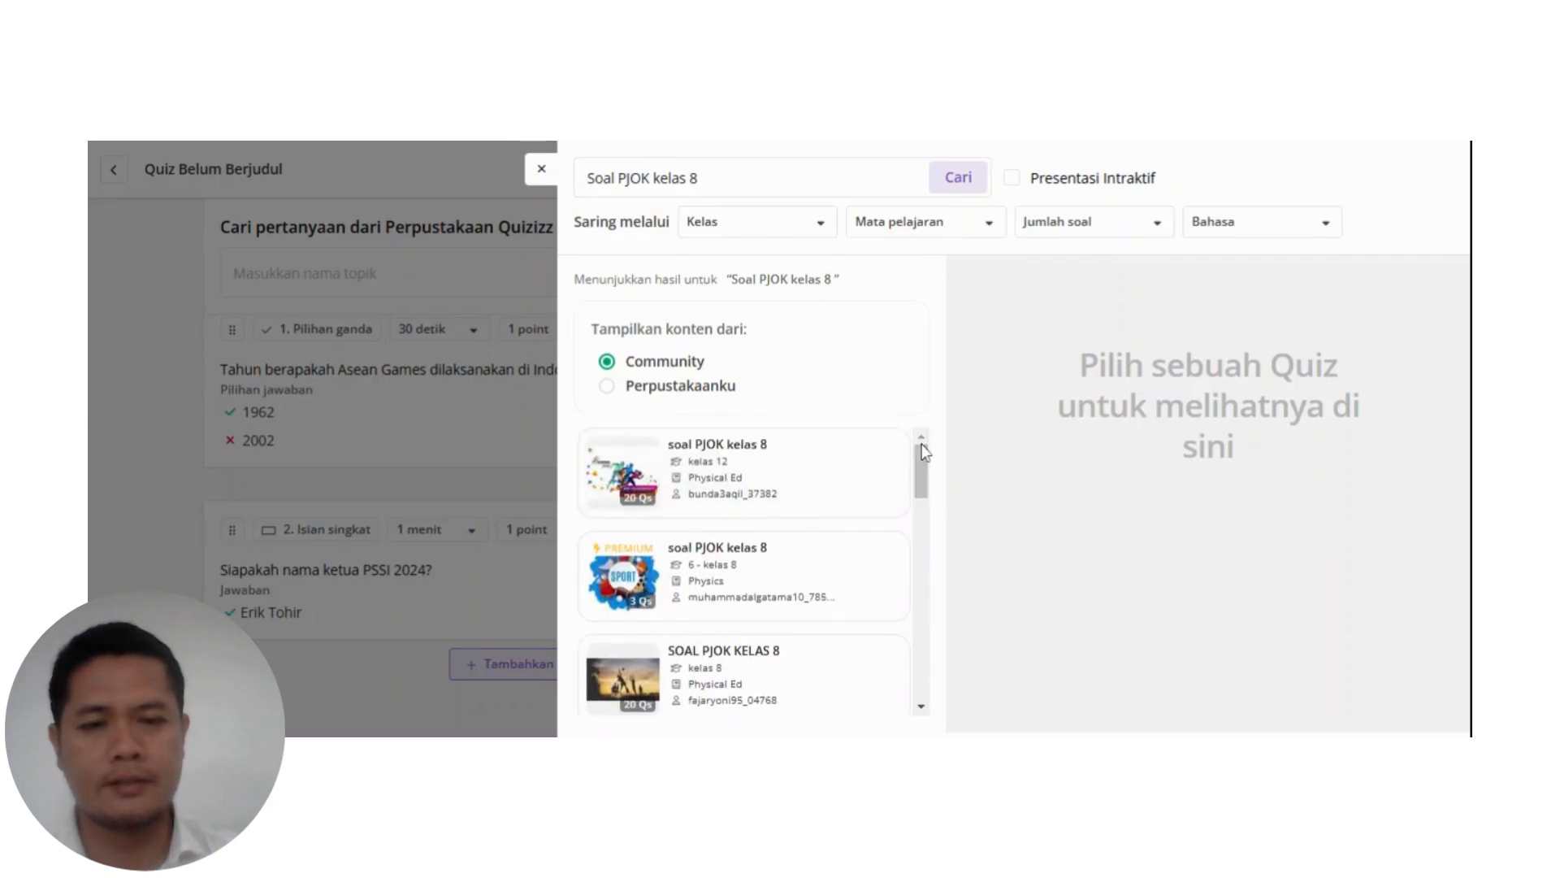
pyautogui.click(765, 455)
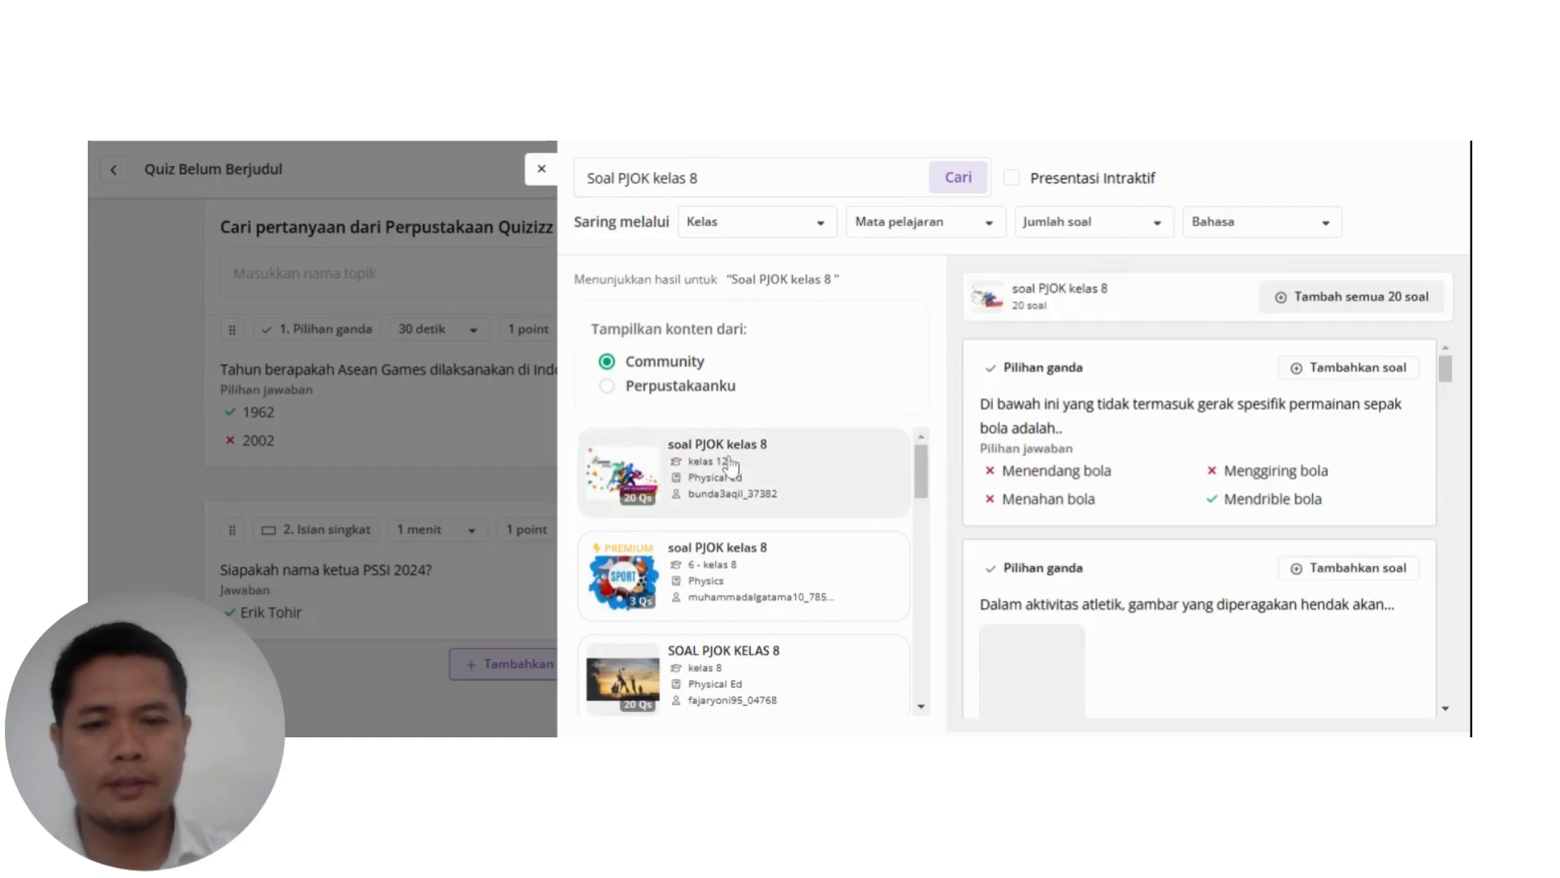
# Add the library question "Dalam aktivitas atletik, gambar yang diperagakan hendak akan..." to the quiz, close the library and review the added question.
pyautogui.moveTo(1446, 367); pyautogui.dragTo(1454, 379)
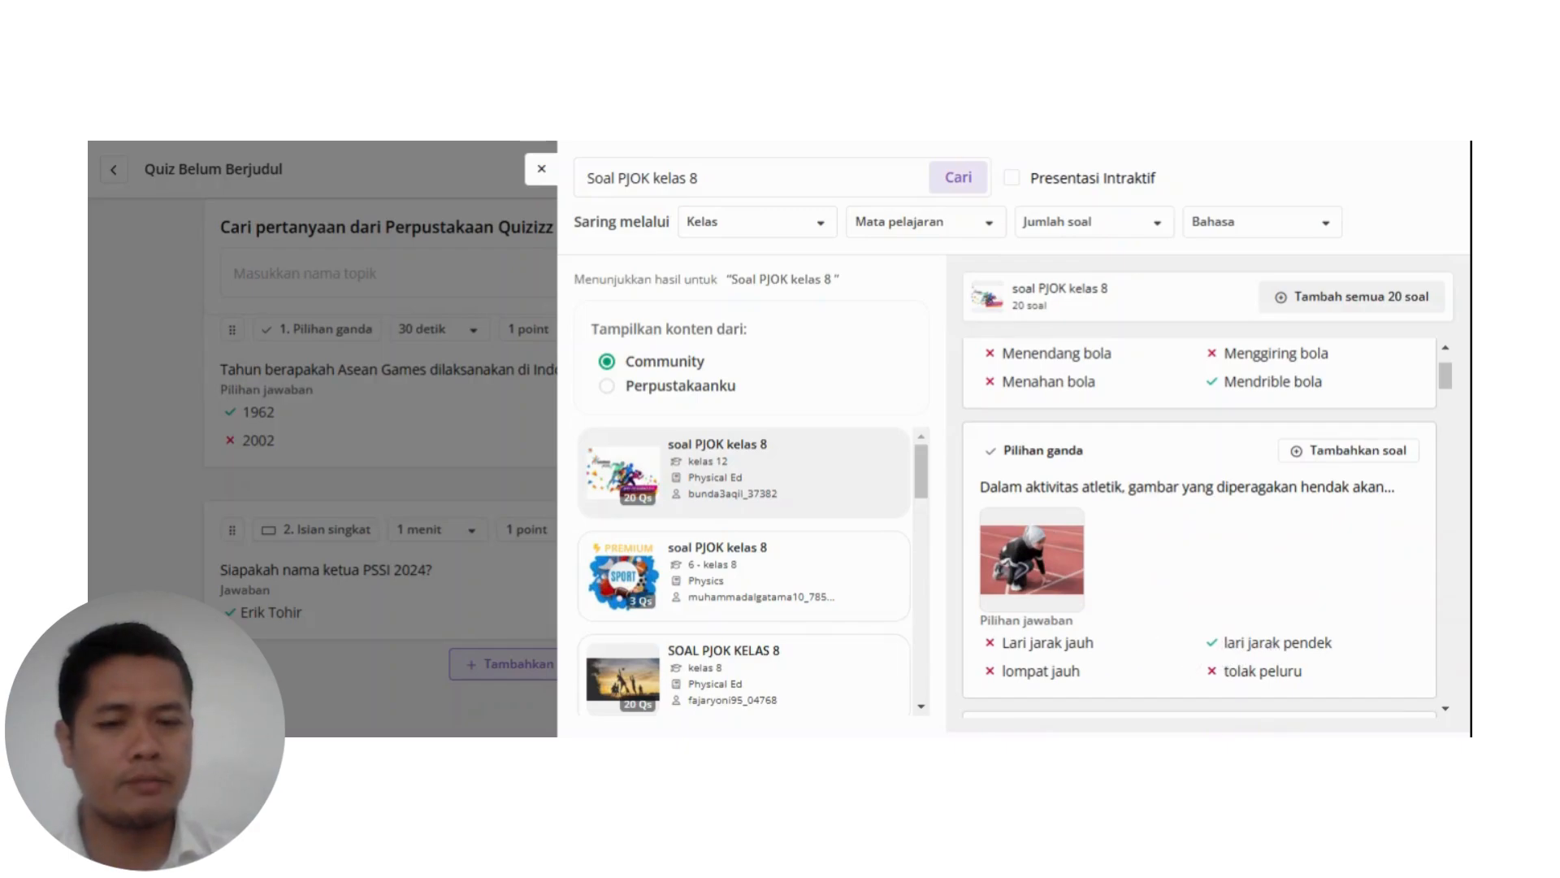
pyautogui.click(1345, 452)
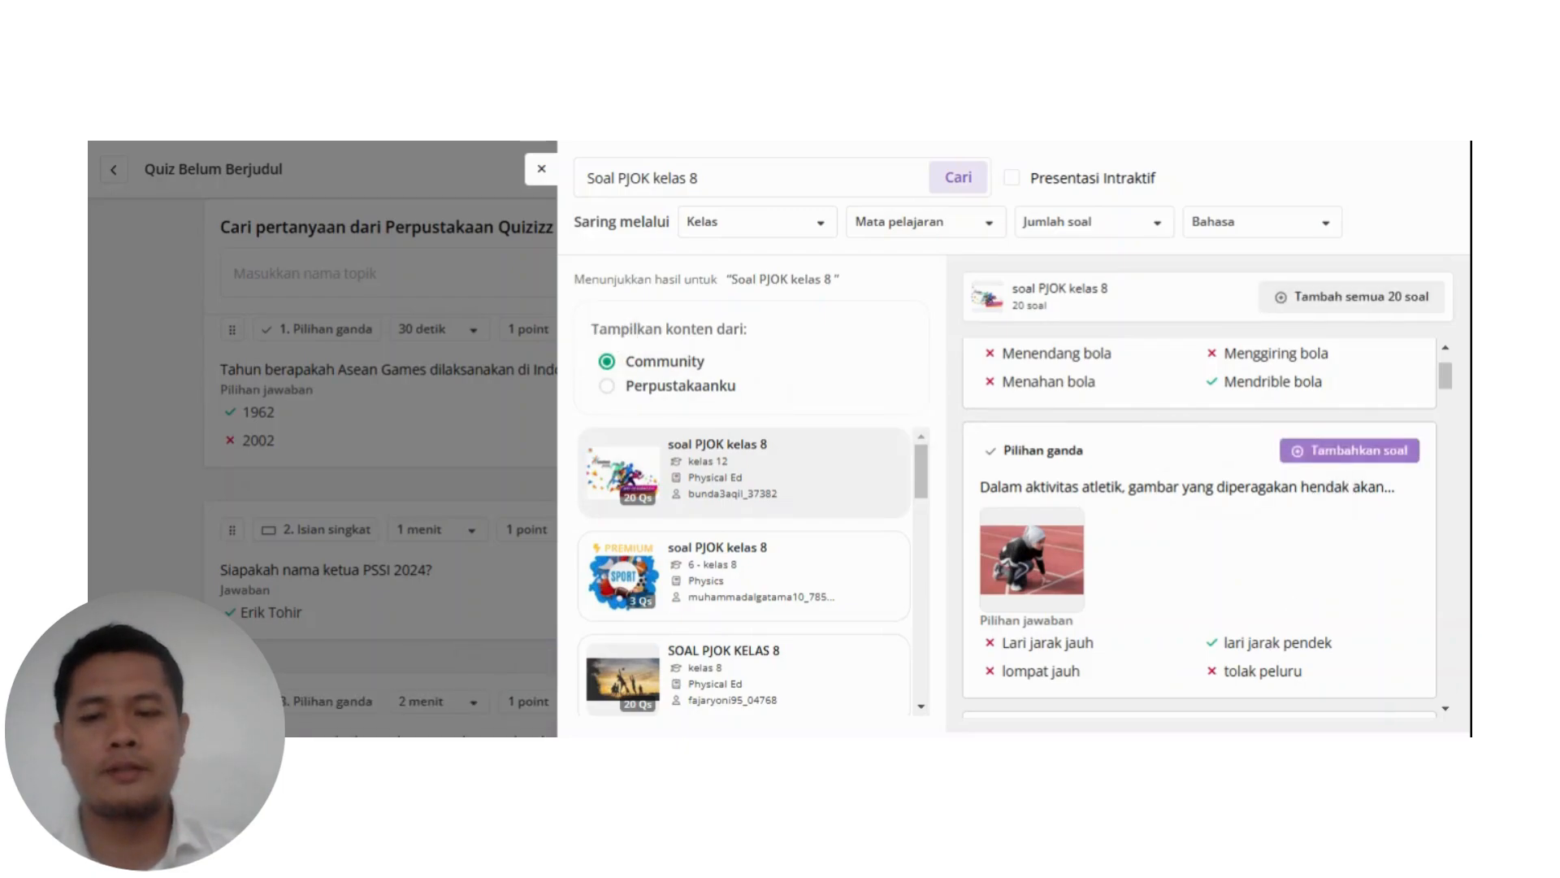
pyautogui.click(542, 168)
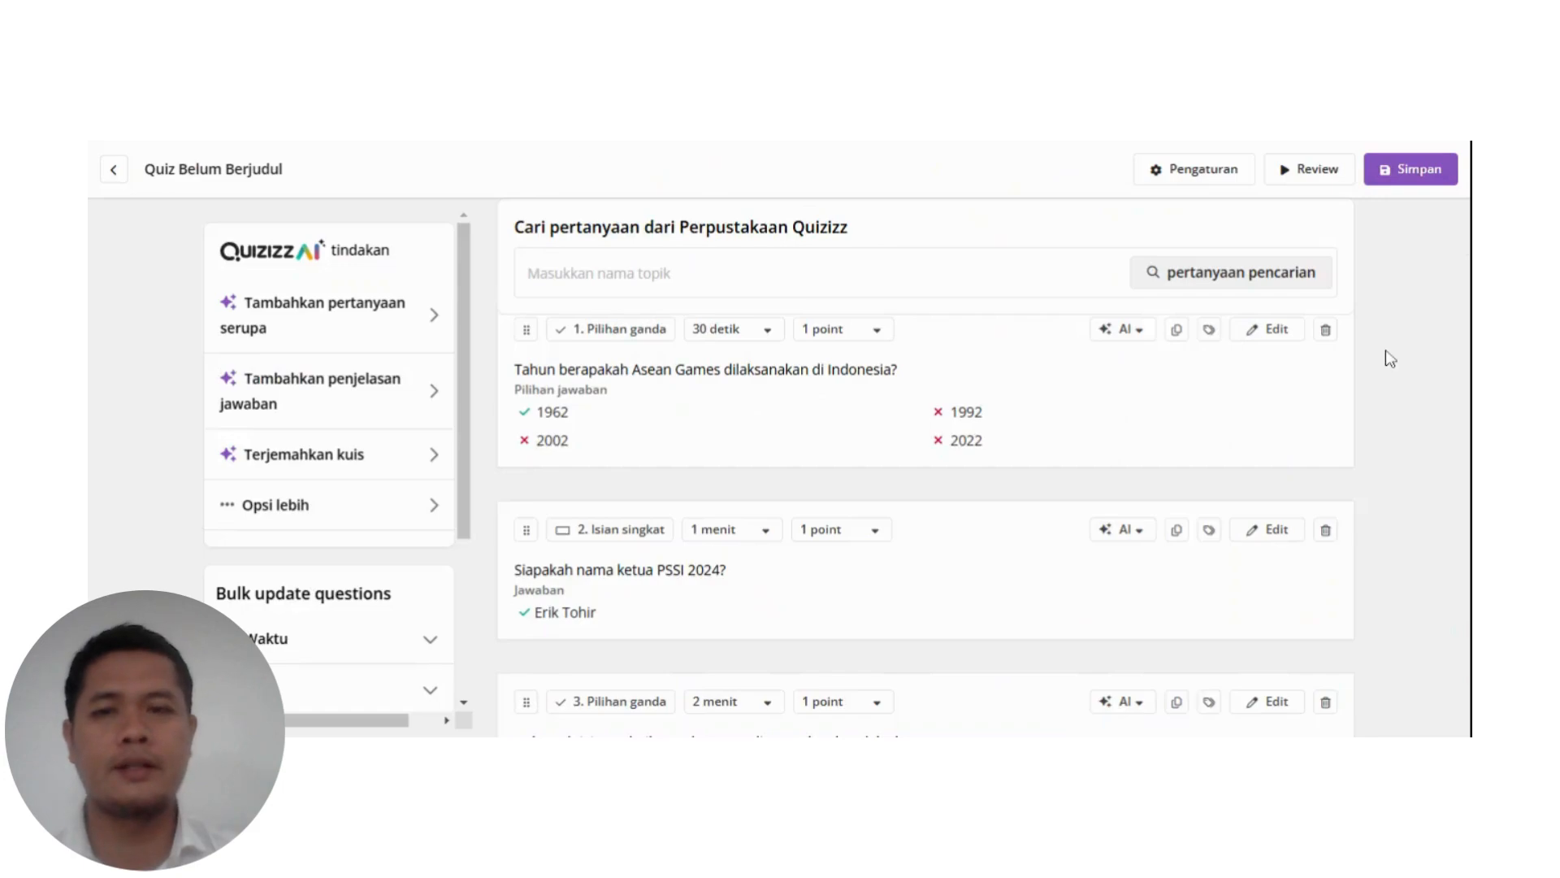
pyautogui.moveTo(1469, 281); pyautogui.dragTo(1467, 321)
pyautogui.click(1404, 363)
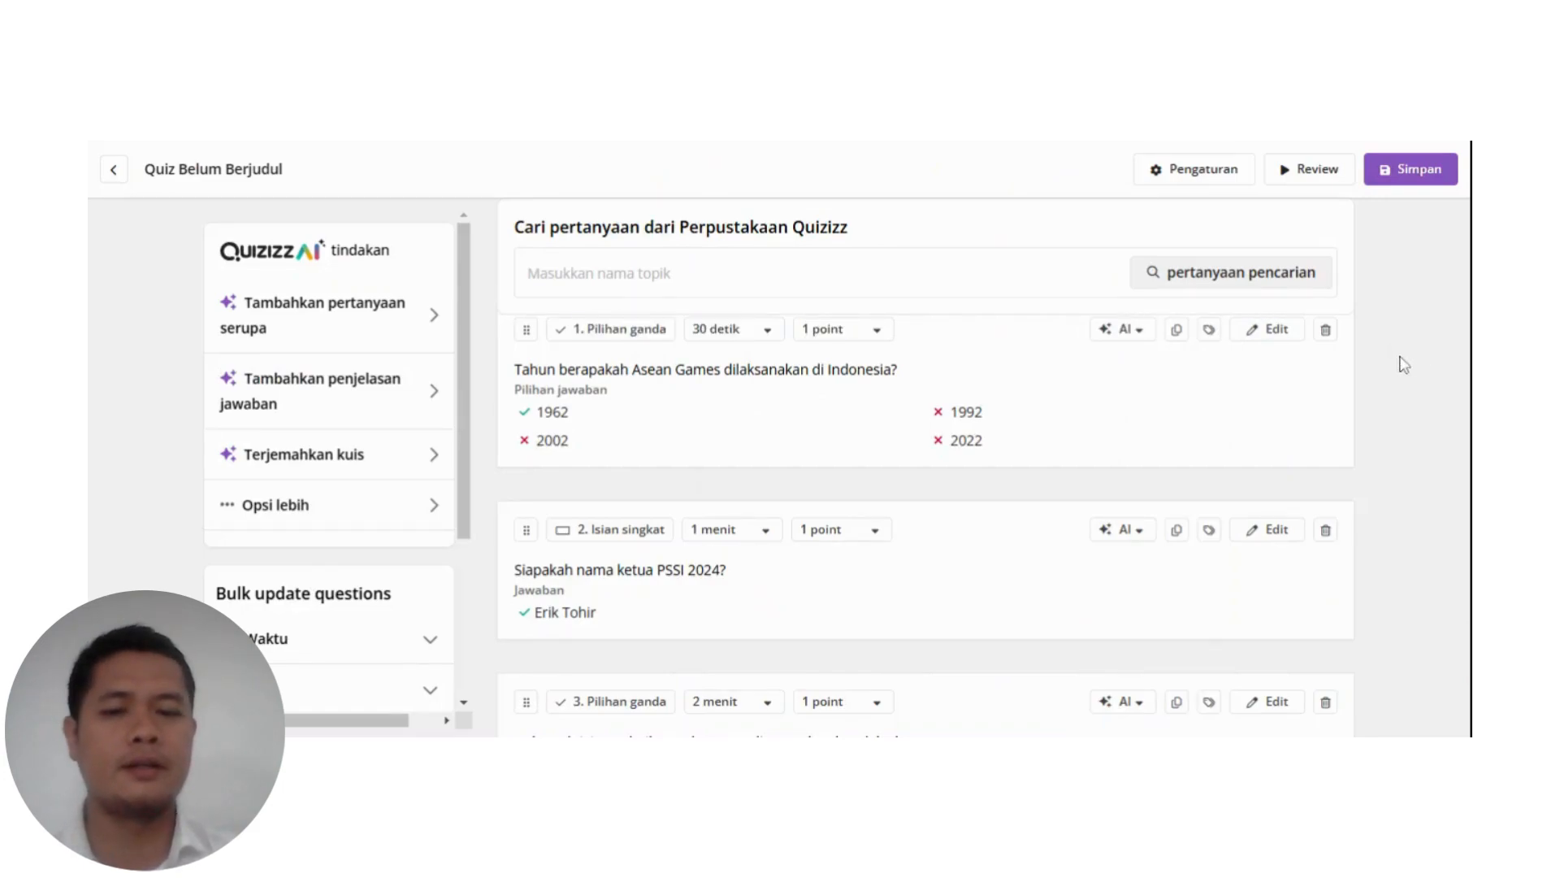
pyautogui.scroll(-4, 1428, 558)
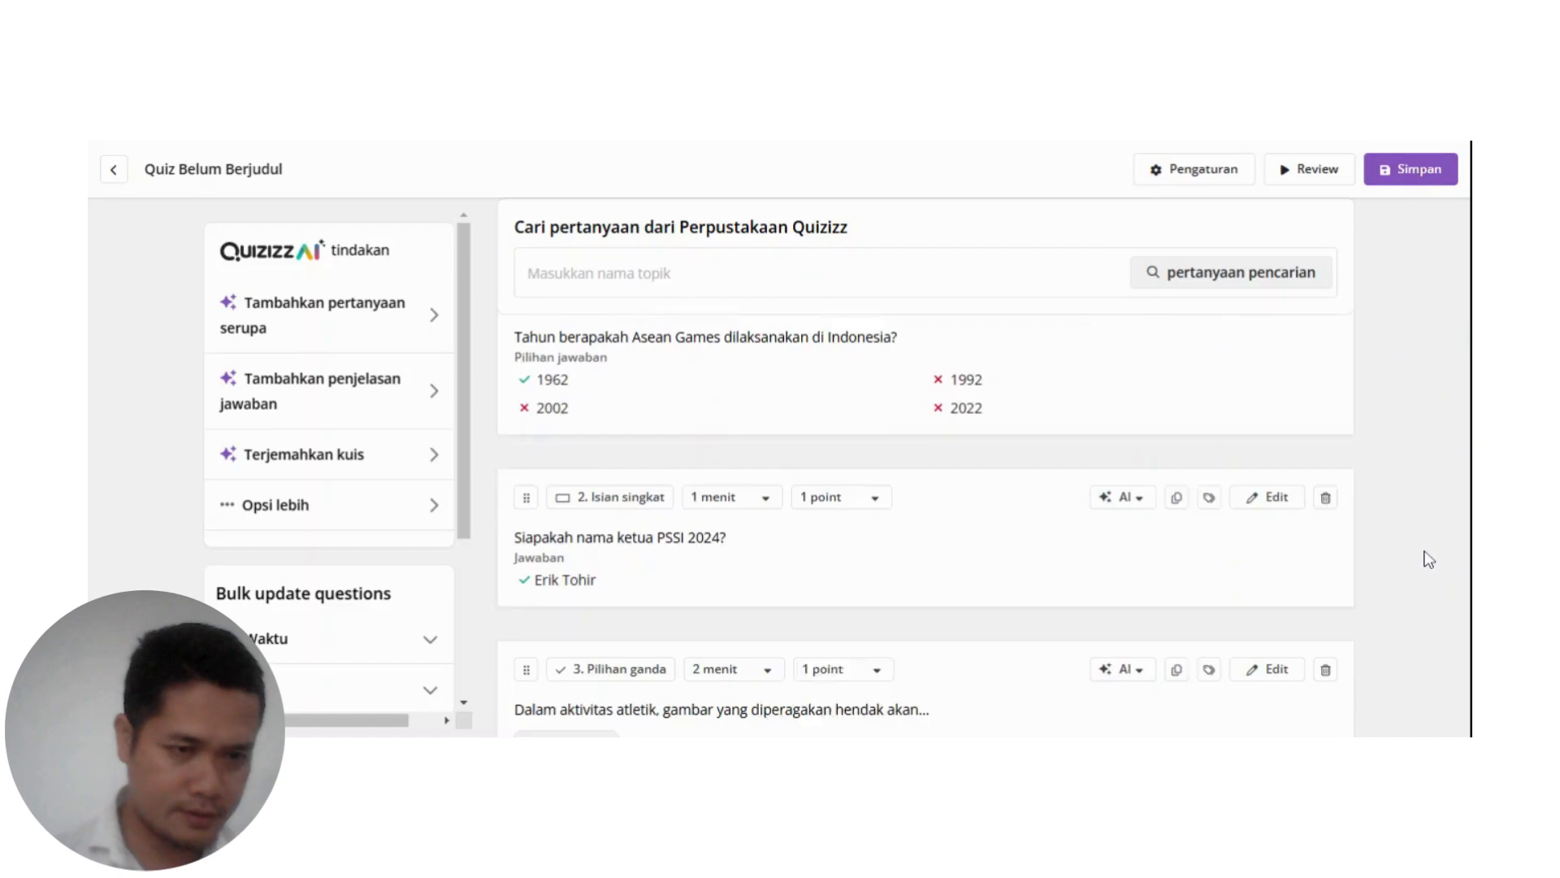
pyautogui.scroll(-1, 1427, 558)
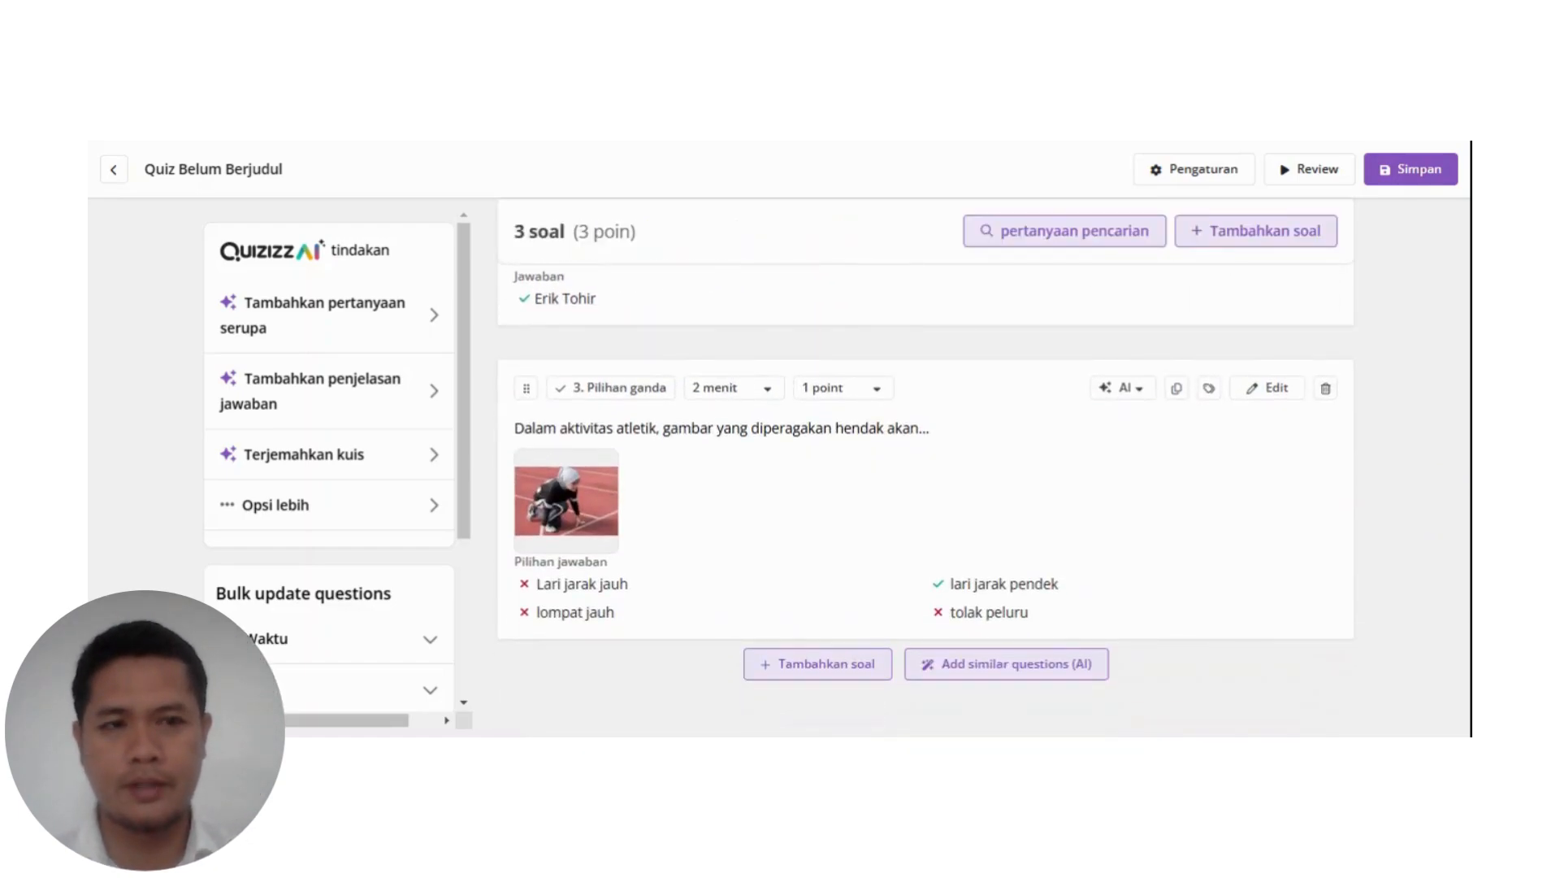
# Start saving the quiz and name it "SOal Ujian Tengah Semester".
pyautogui.click(1420, 170)
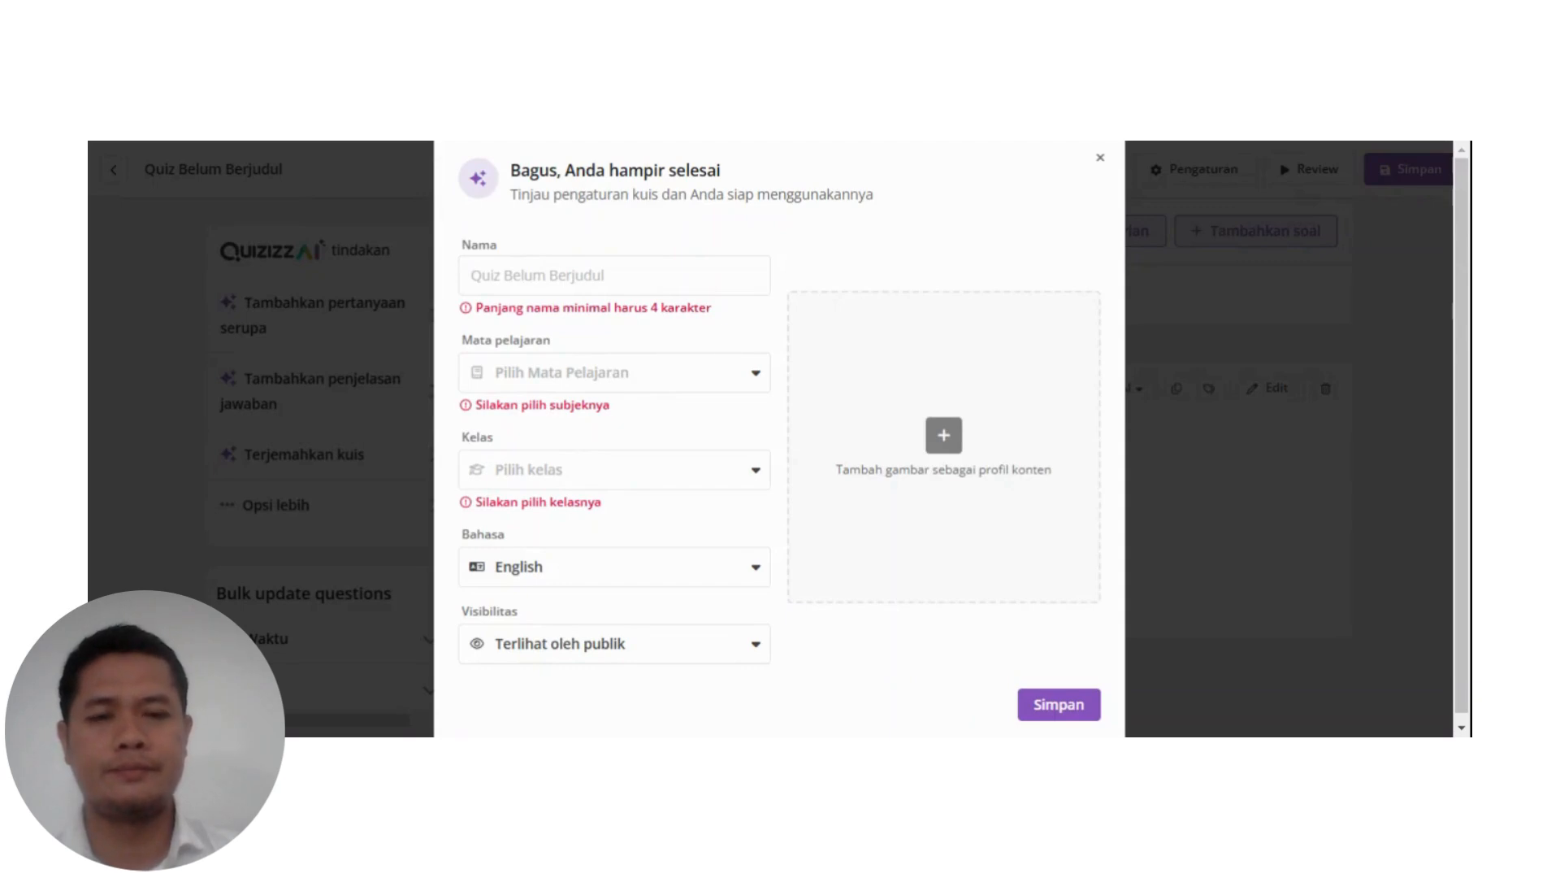
pyautogui.click(633, 275)
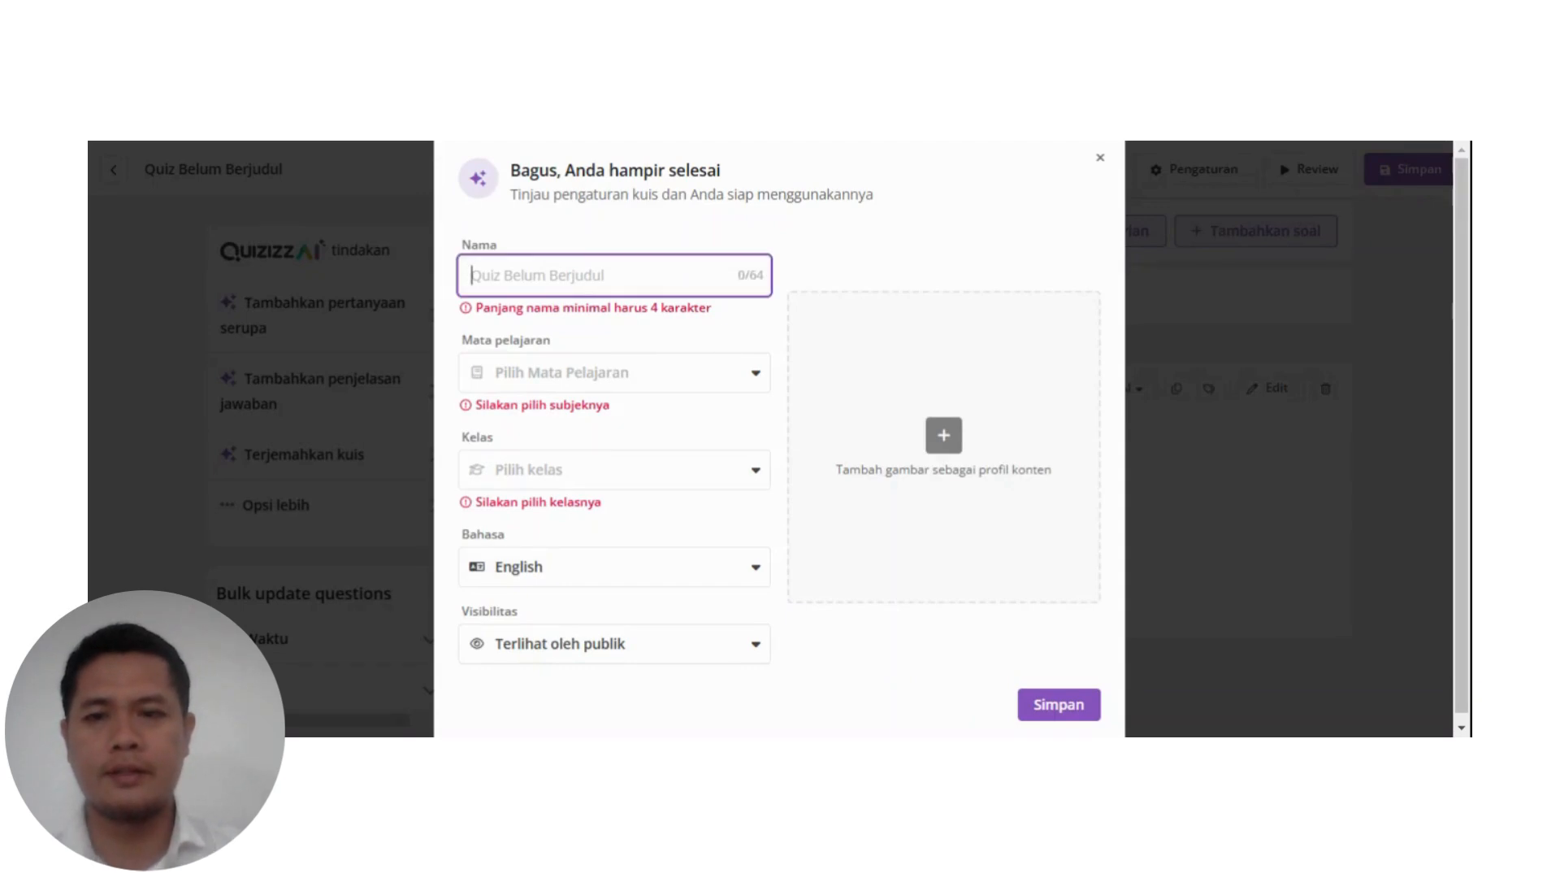
pyautogui.write('SOal Ujian ')
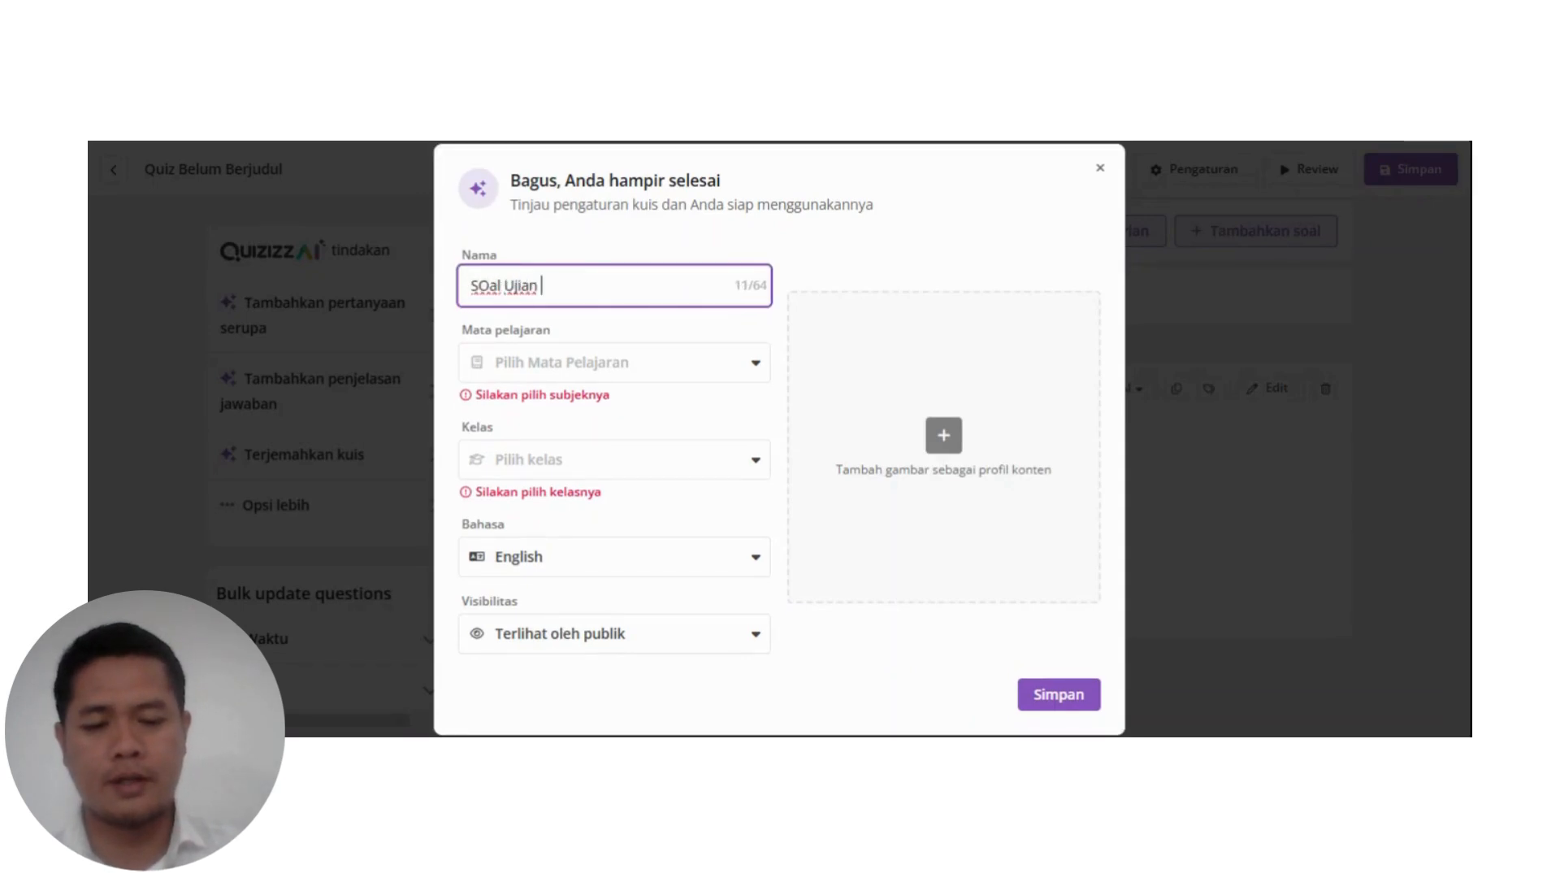
pyautogui.write('Tengah Semester')
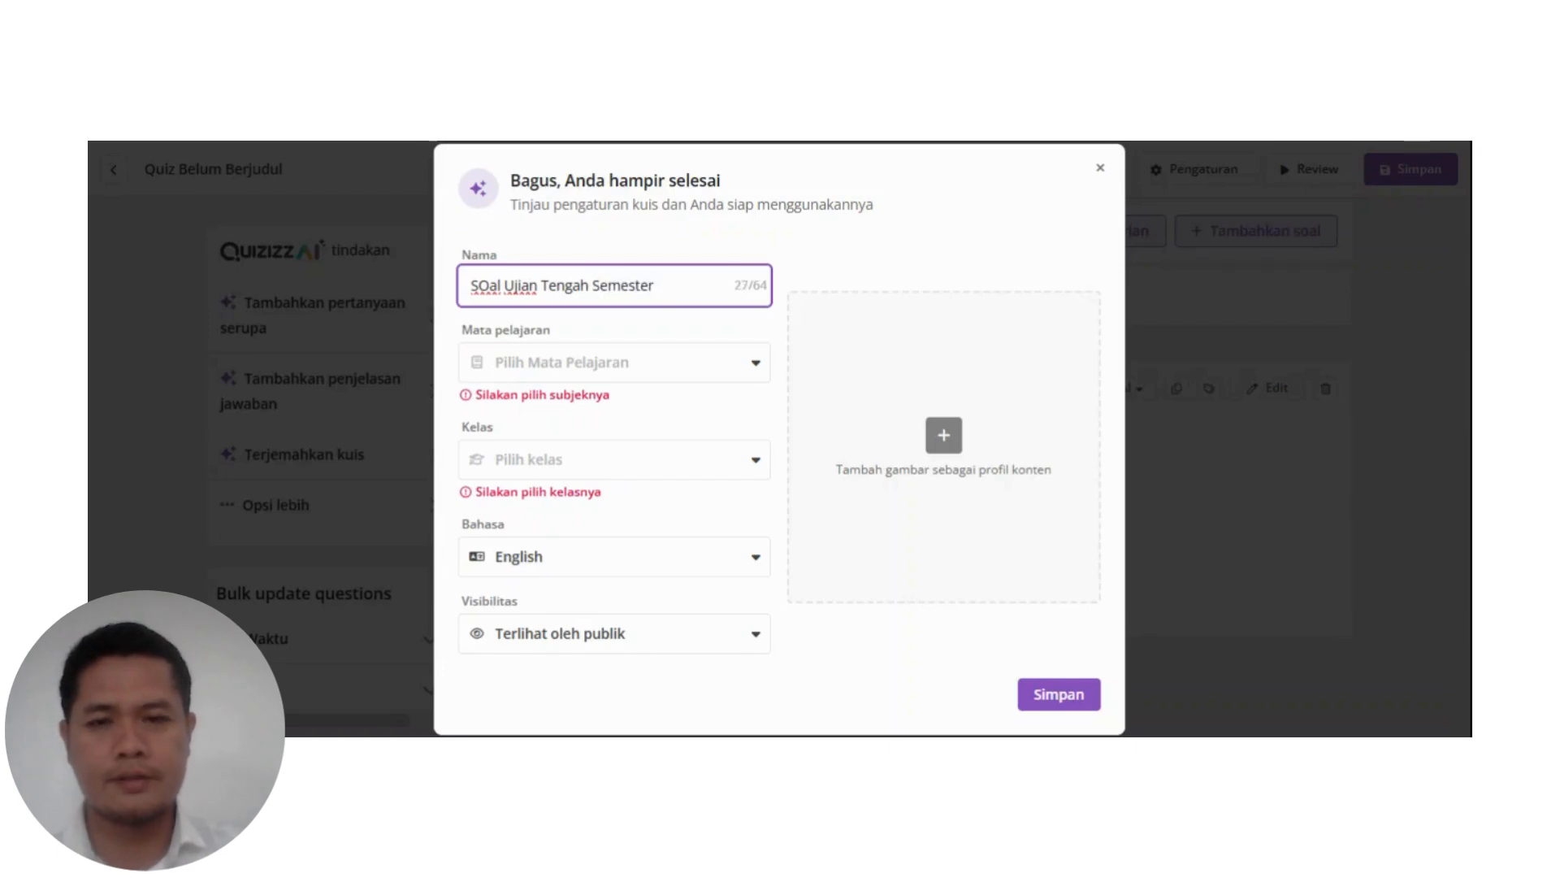
# Set the quiz's subject to Olahraga and its grade to kelas 8.
pyautogui.click(756, 365)
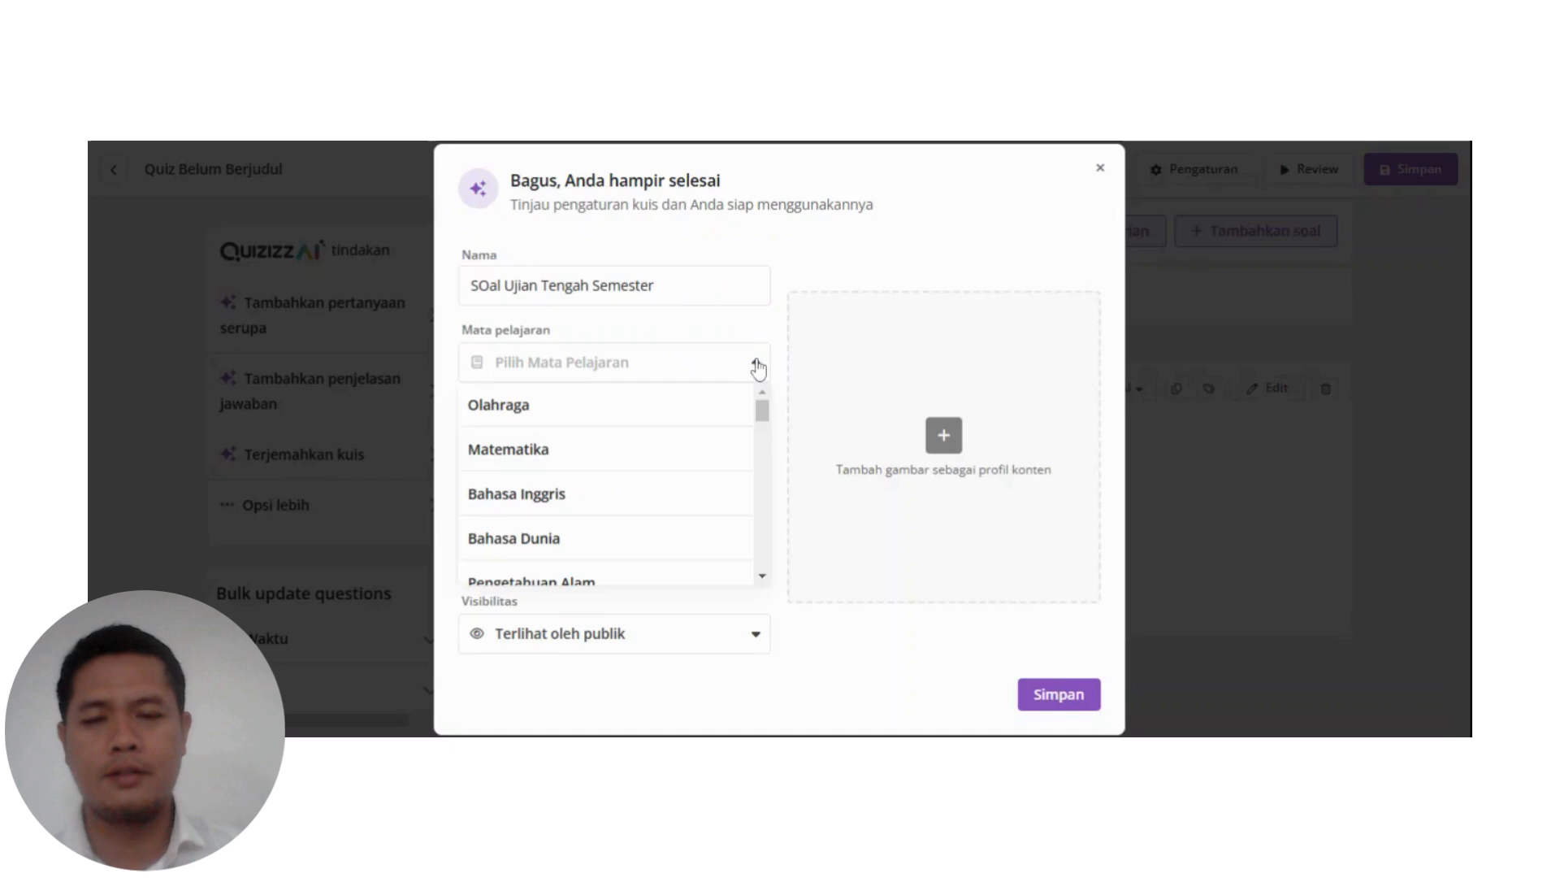
pyautogui.click(692, 405)
pyautogui.click(761, 454)
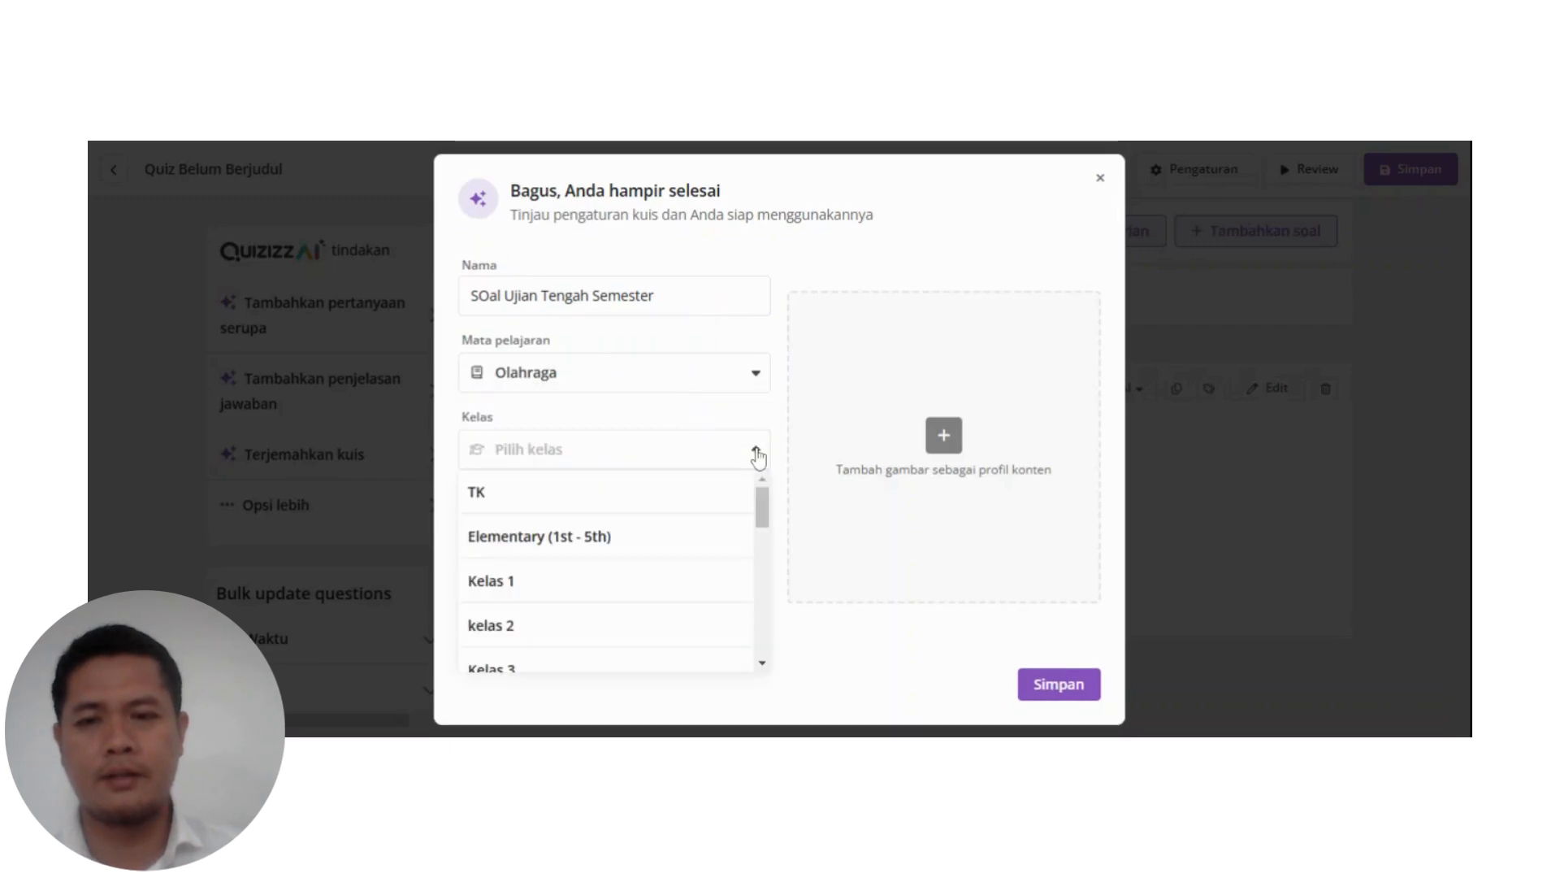
pyautogui.moveTo(763, 509); pyautogui.dragTo(762, 560)
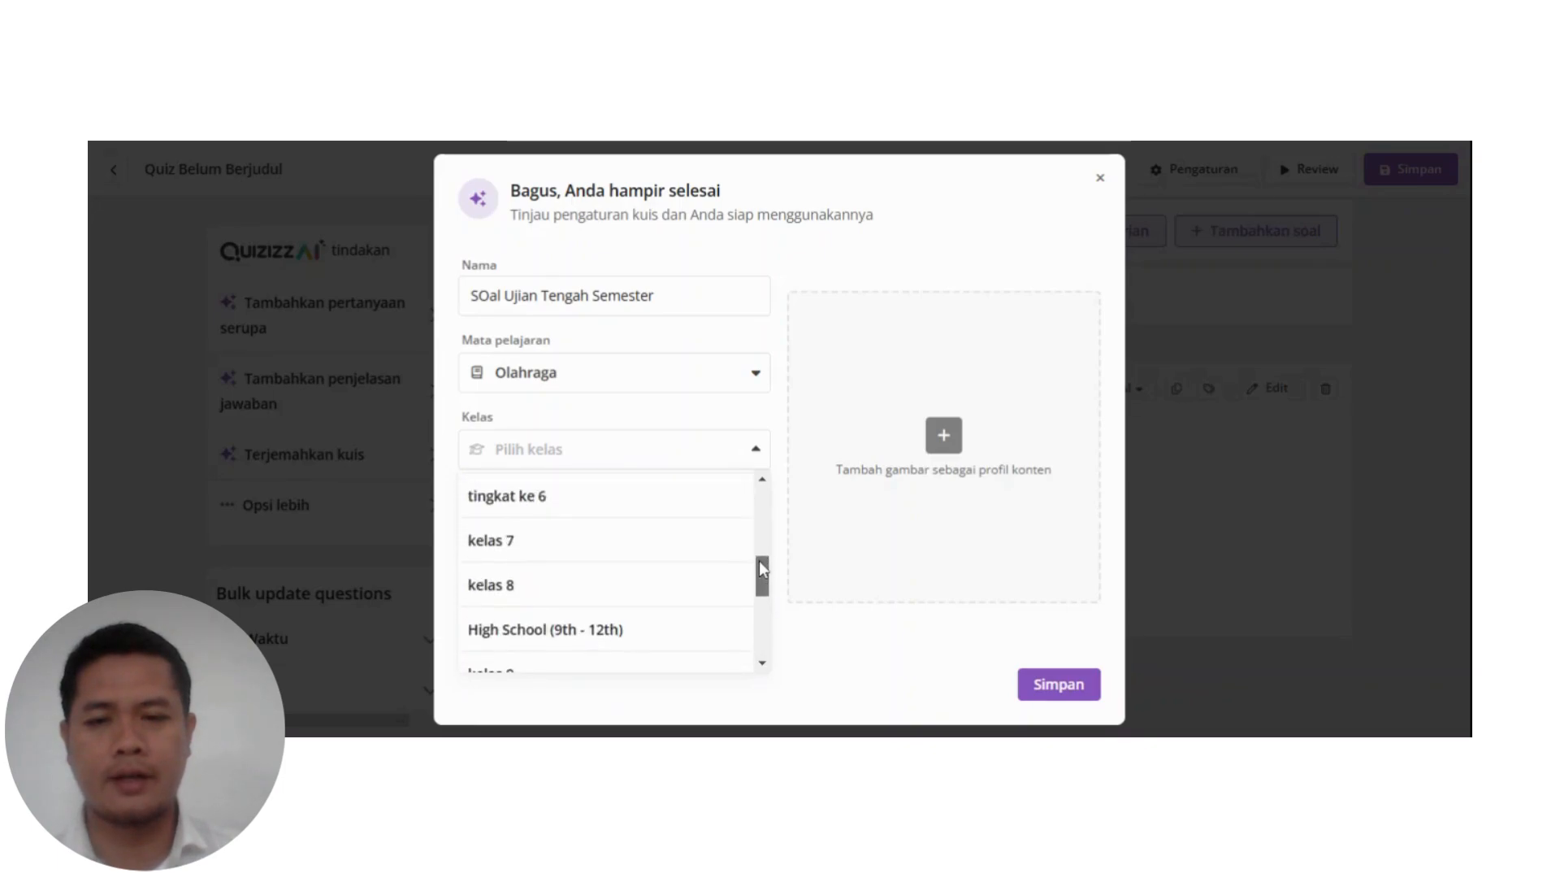
pyautogui.click(569, 593)
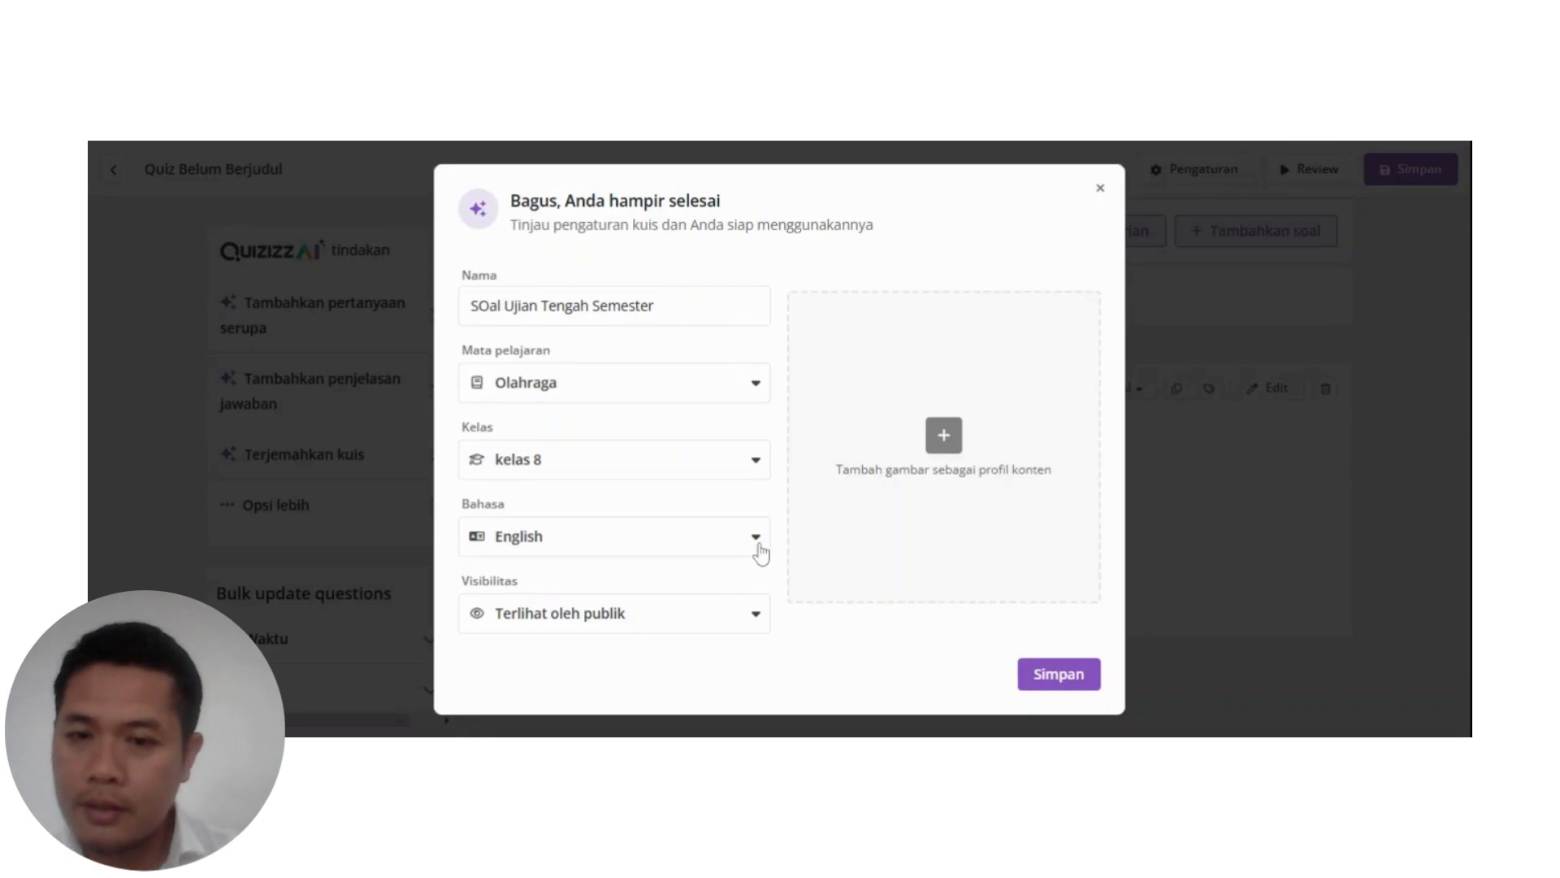
# Set the quiz language to Indonesian and save the quiz with its details.
pyautogui.click(758, 549)
pyautogui.click(547, 669)
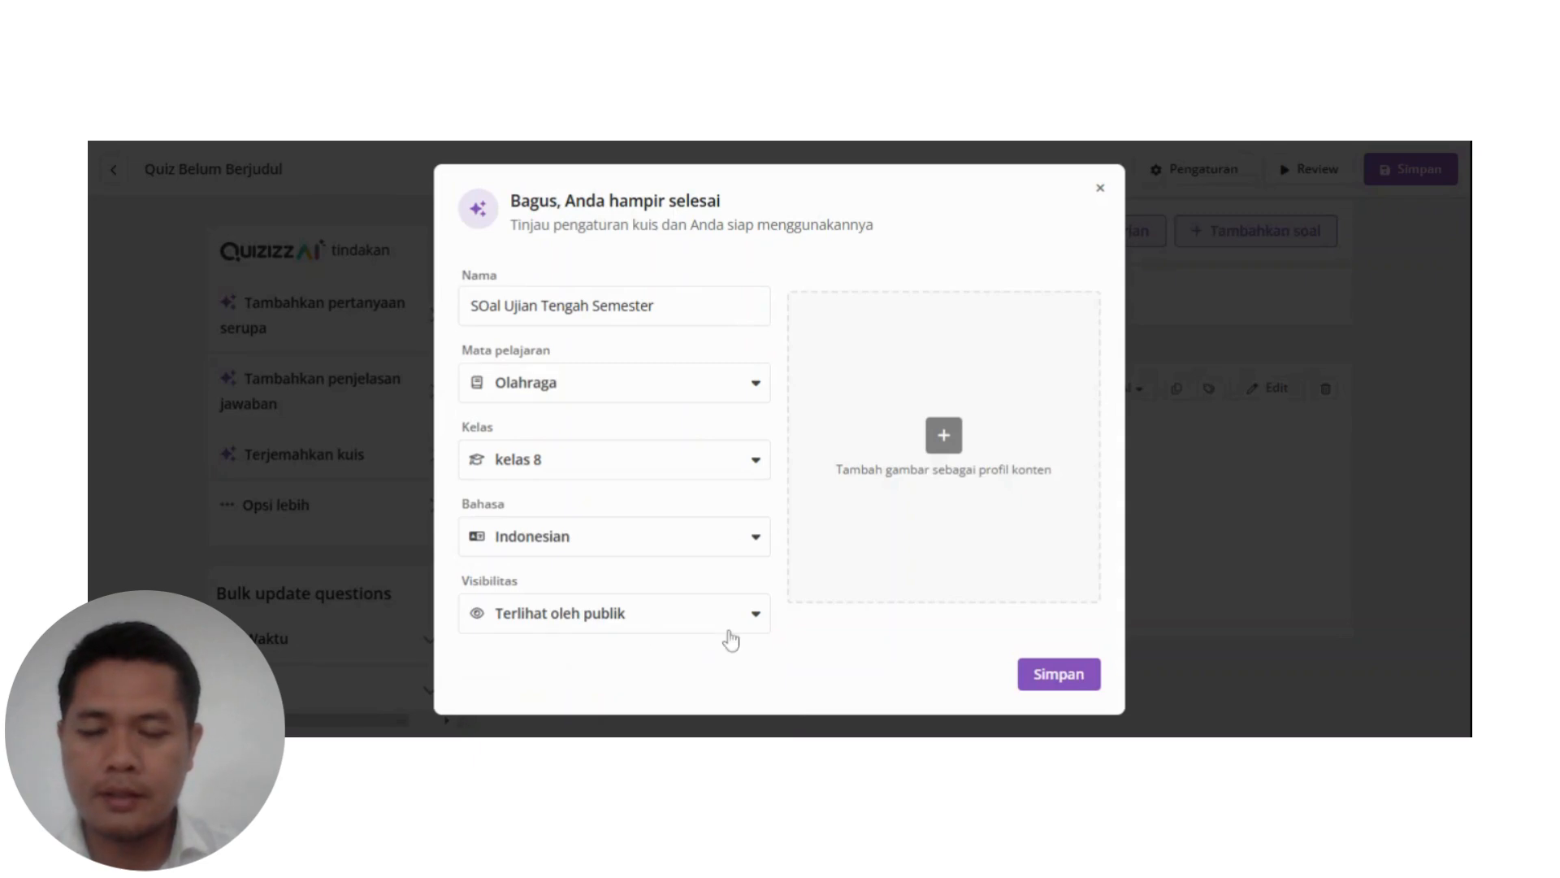
pyautogui.click(1042, 675)
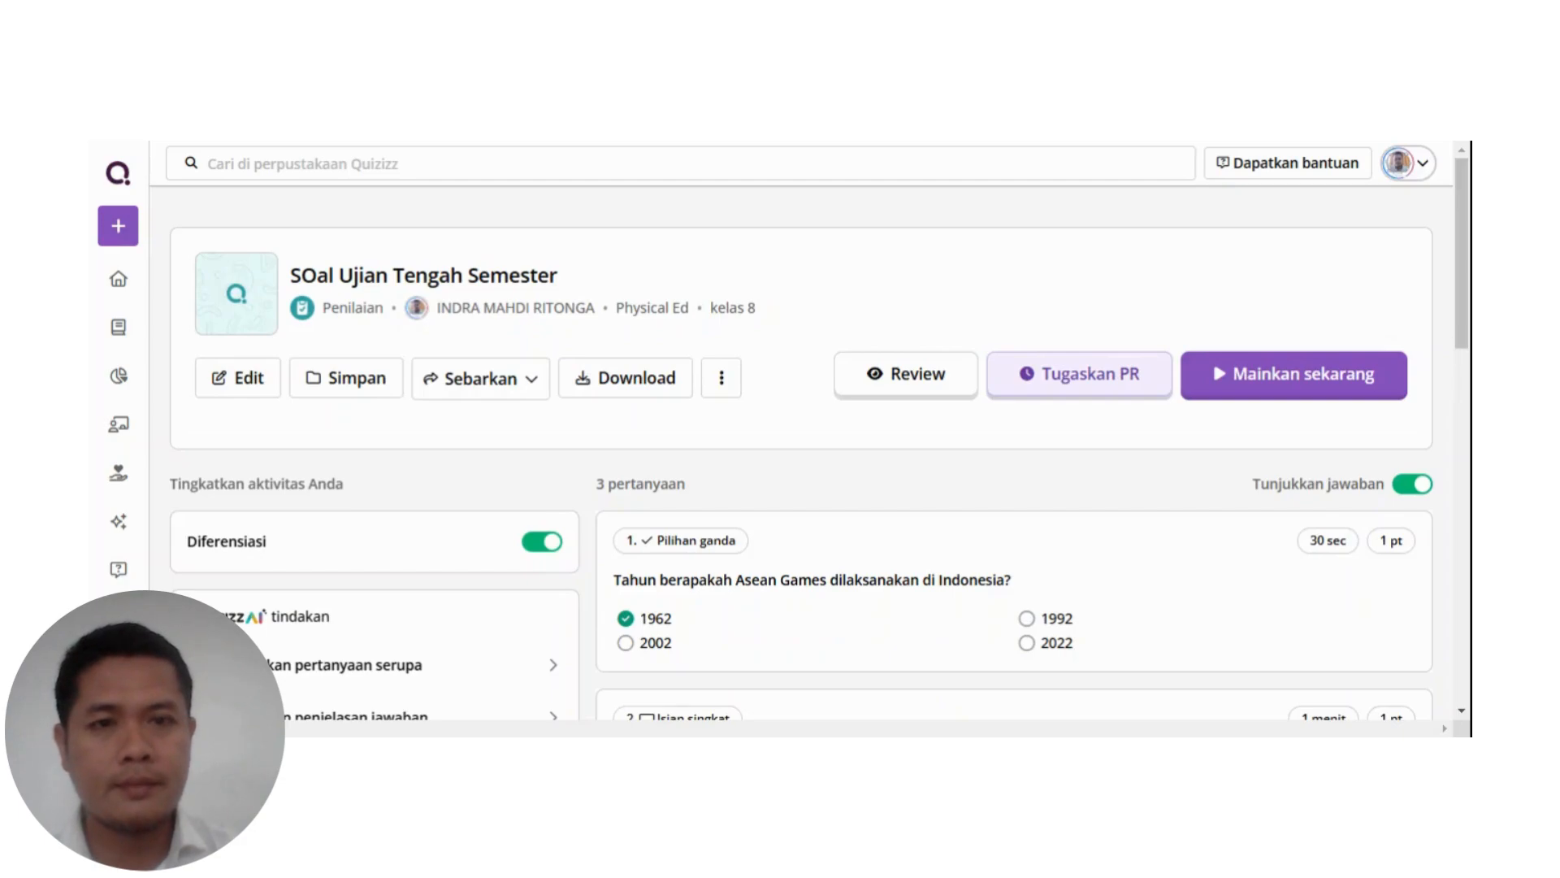
# Host the quiz as a live game in Mode Klasik up to the waiting lobby and end the game.
pyautogui.click(1339, 393)
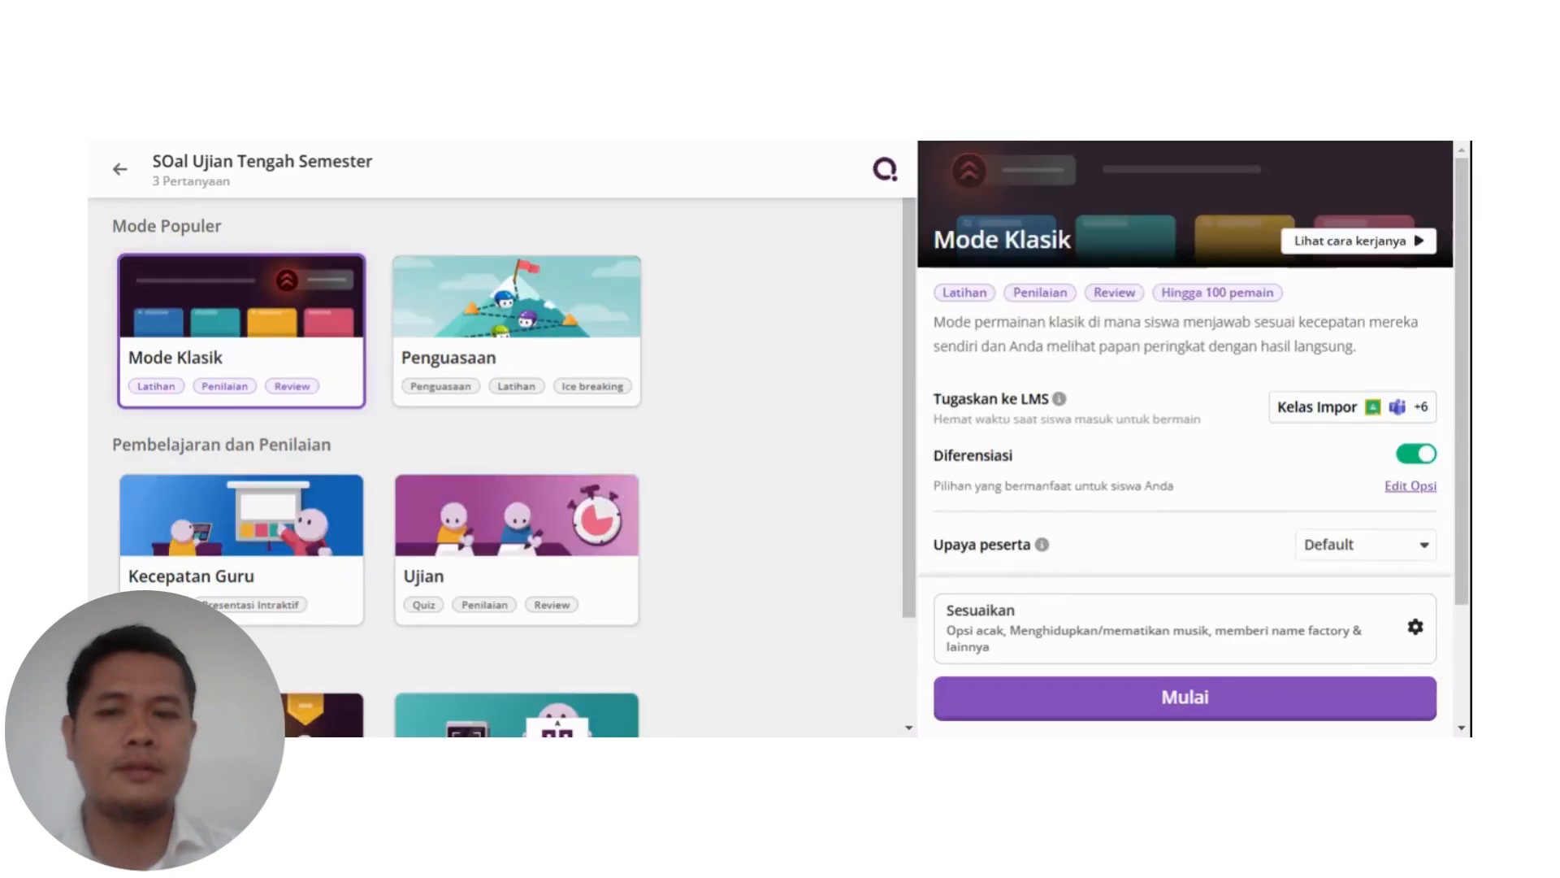
pyautogui.click(1248, 705)
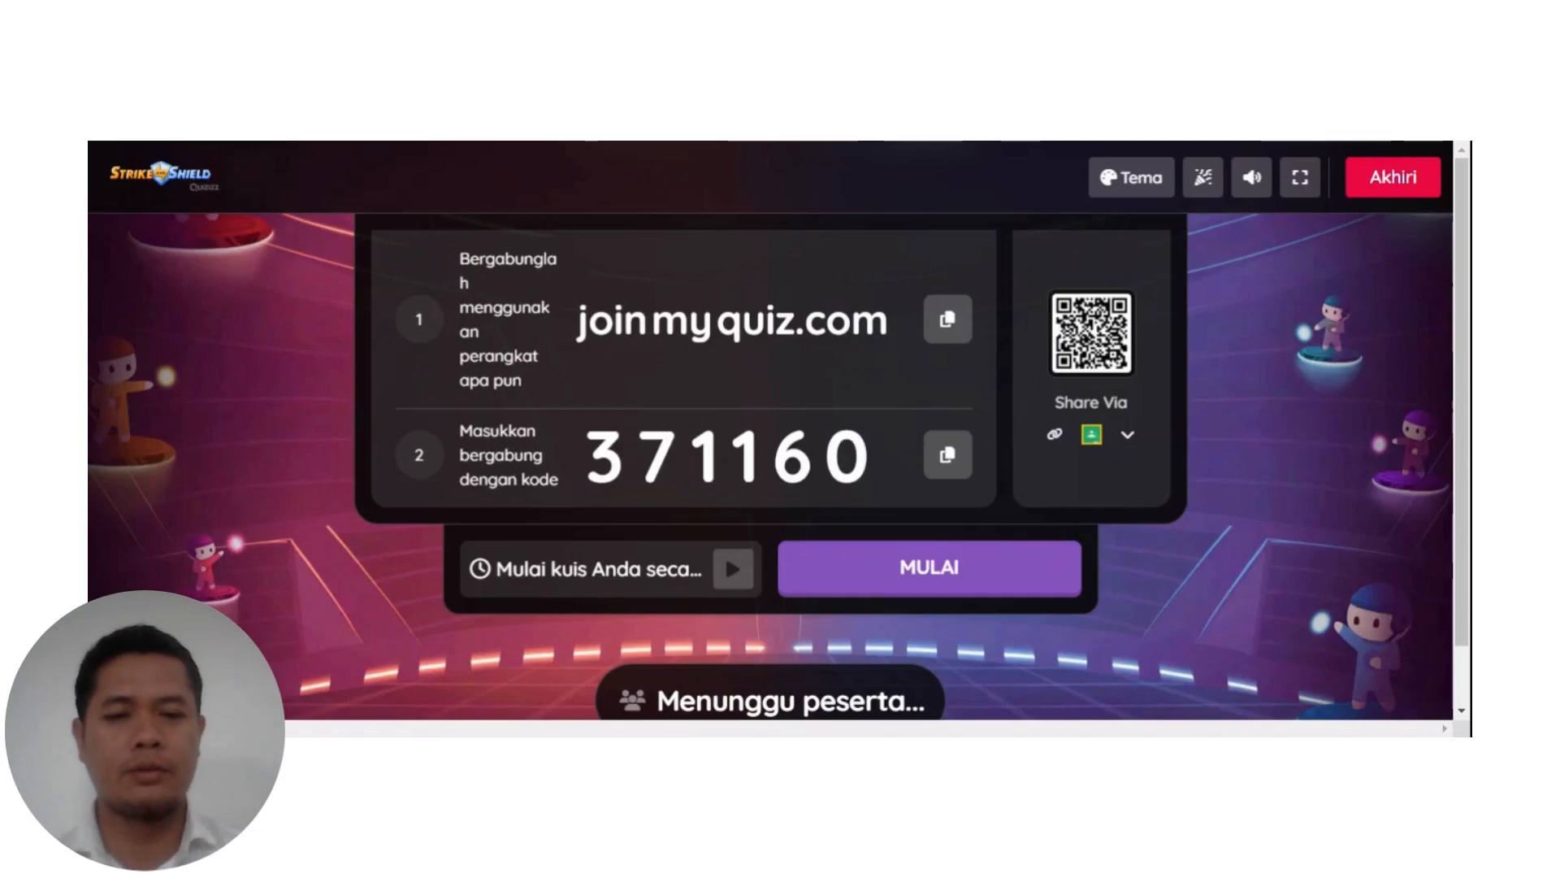
pyautogui.click(1373, 185)
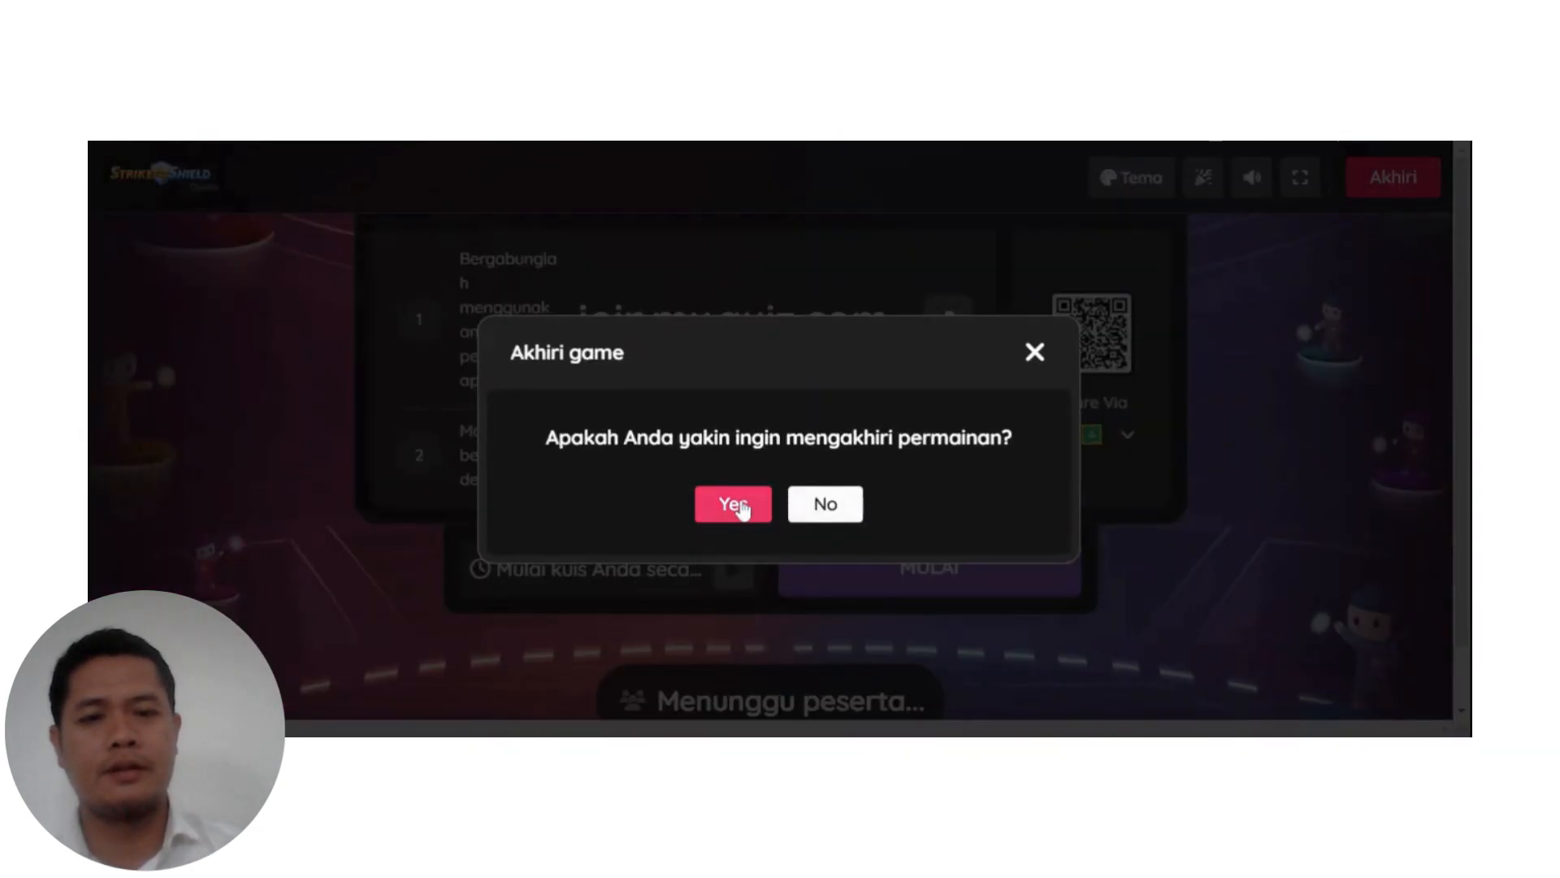
pyautogui.click(734, 504)
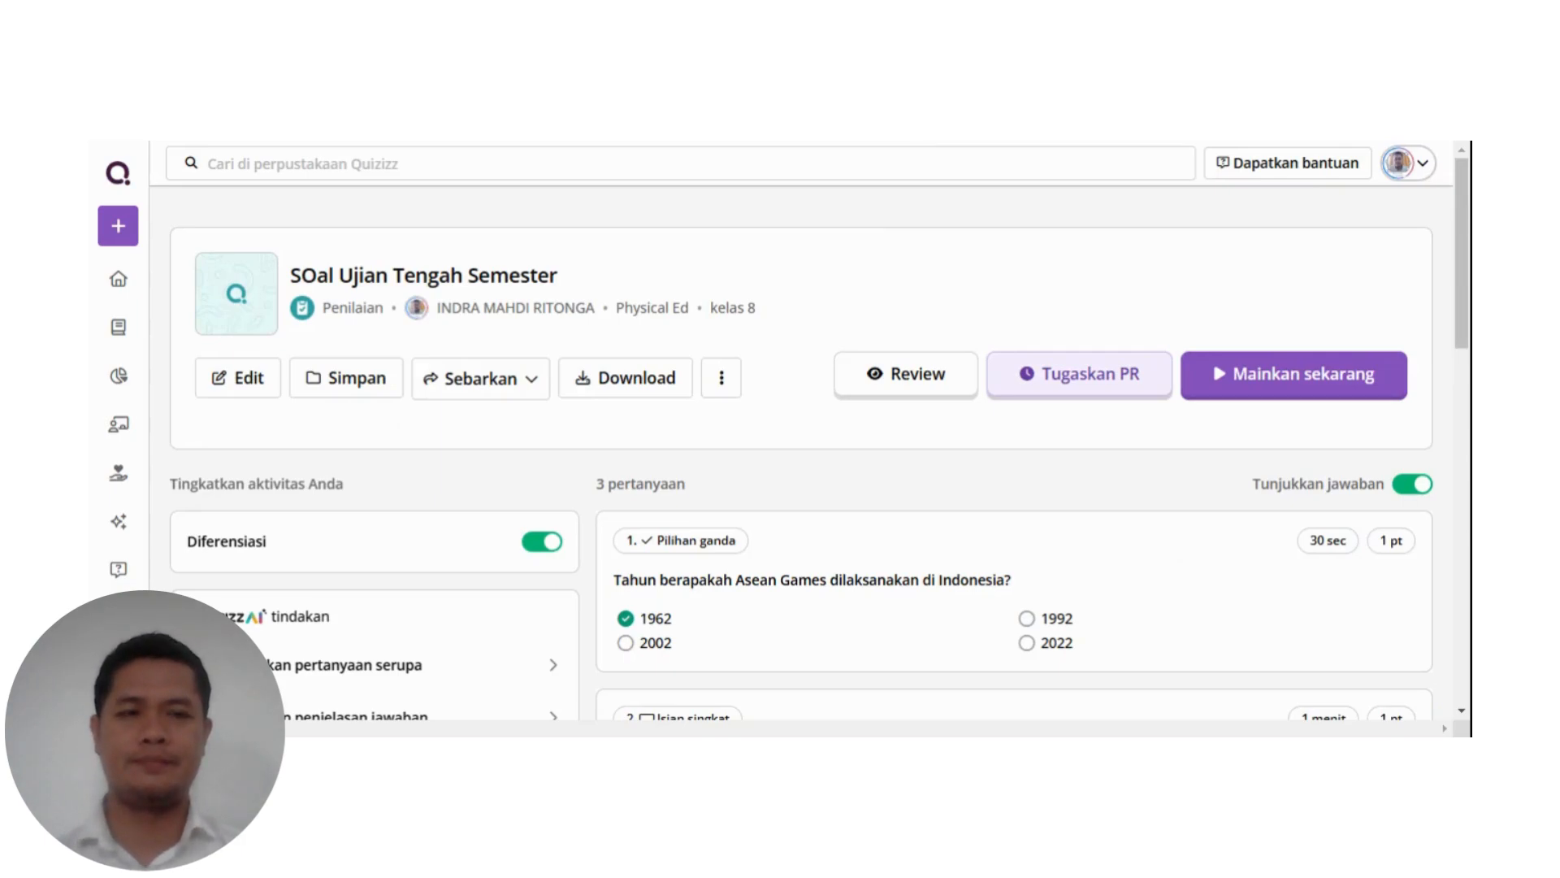
# Switch to the browser page with the Google search results.
pyautogui.hotkey('ctrl', 'Tab')
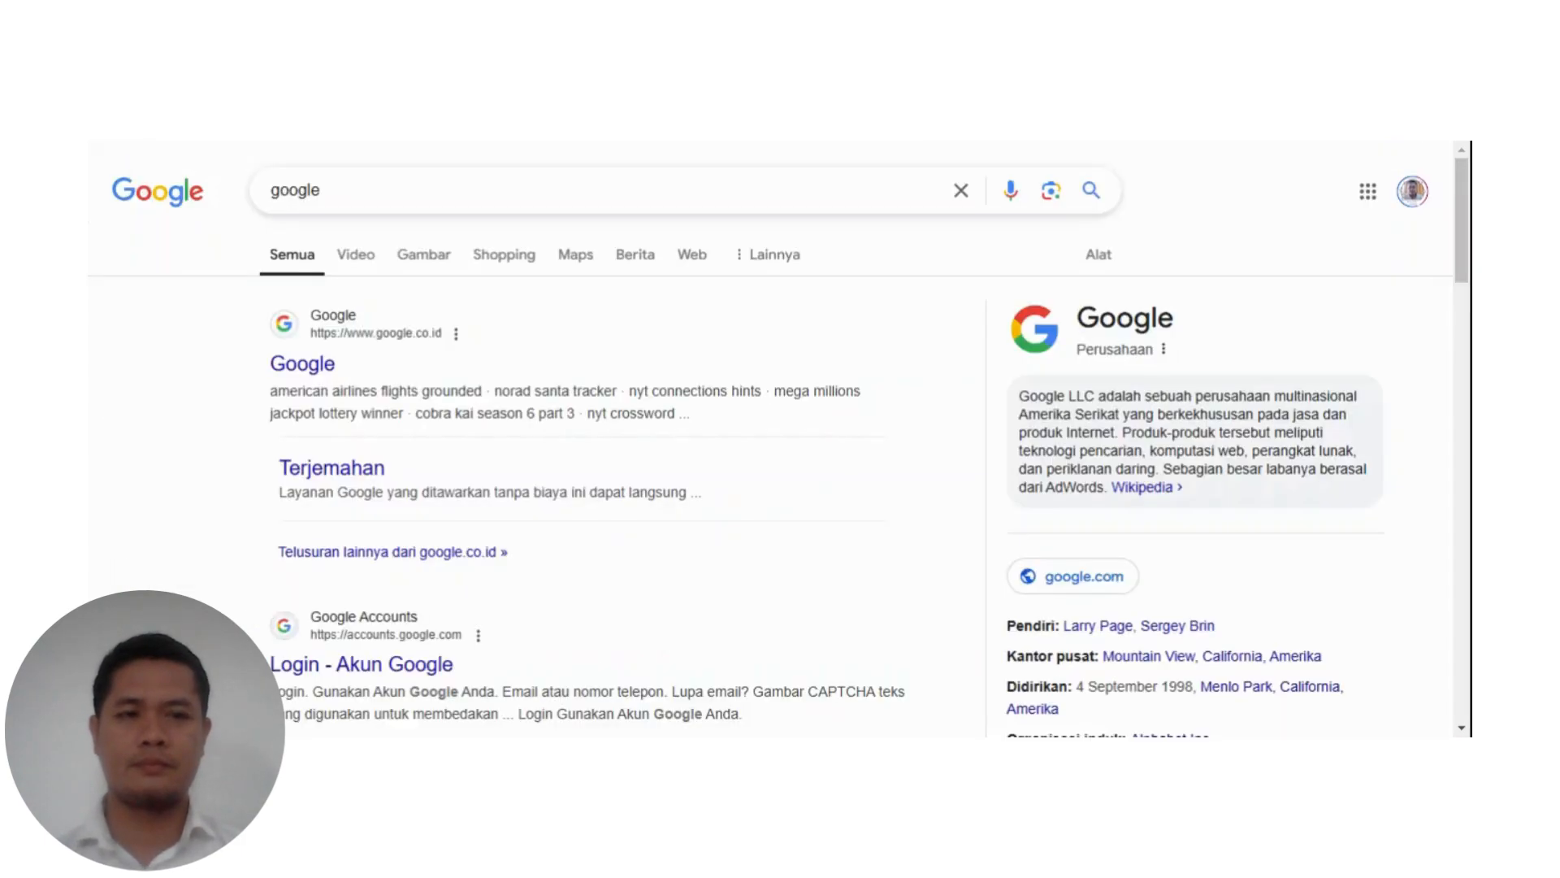